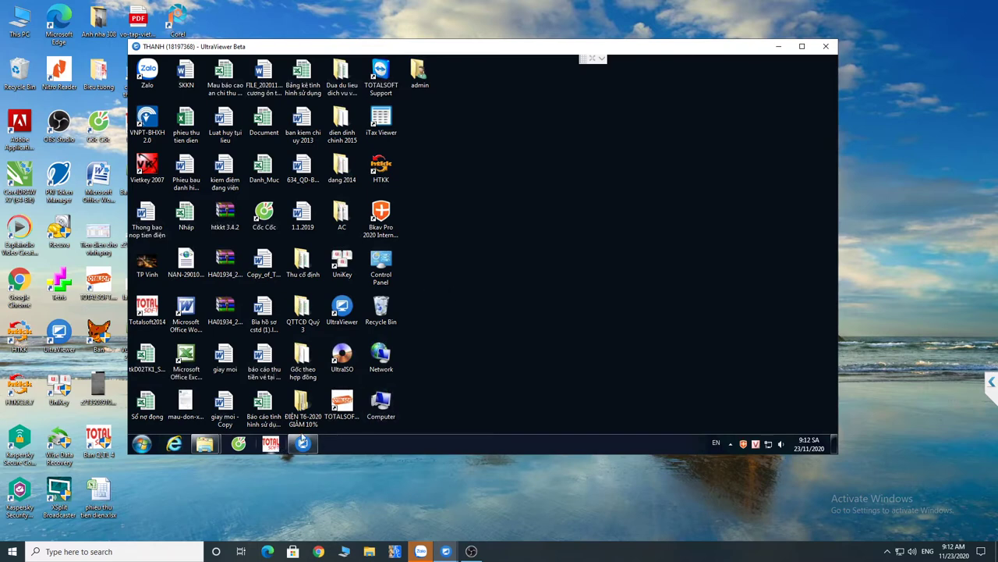
# Launch TOTALSOFT.NET on the remote desktop and log in to the THUDICHVUCHOVINH database.
pyautogui.click(341, 406)
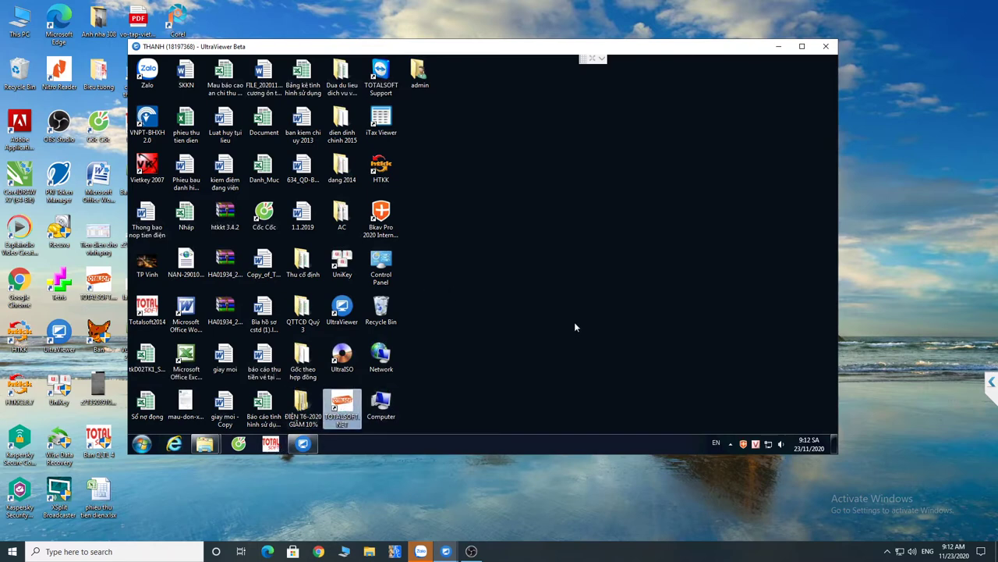
pyautogui.press('Return')
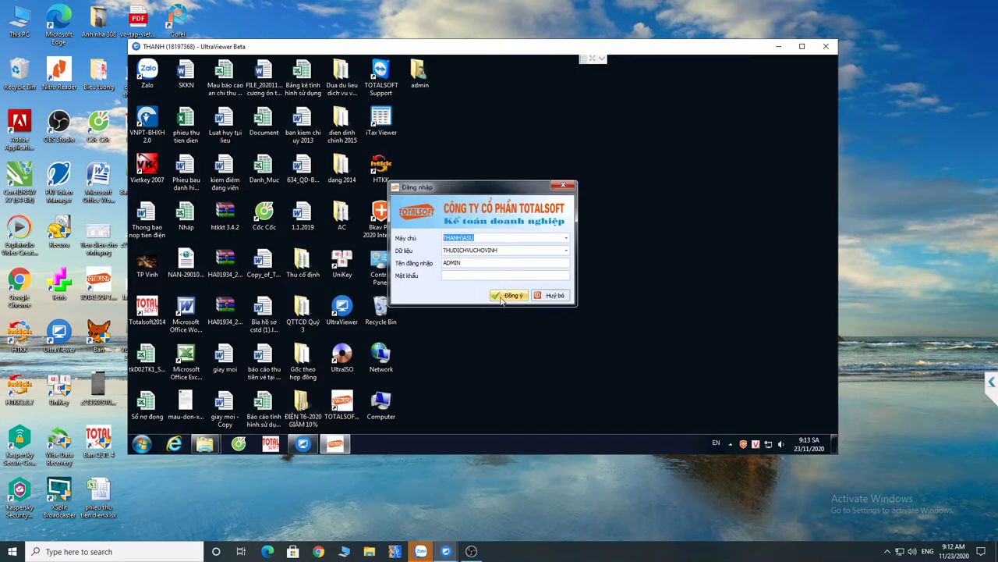
pyautogui.click(502, 300)
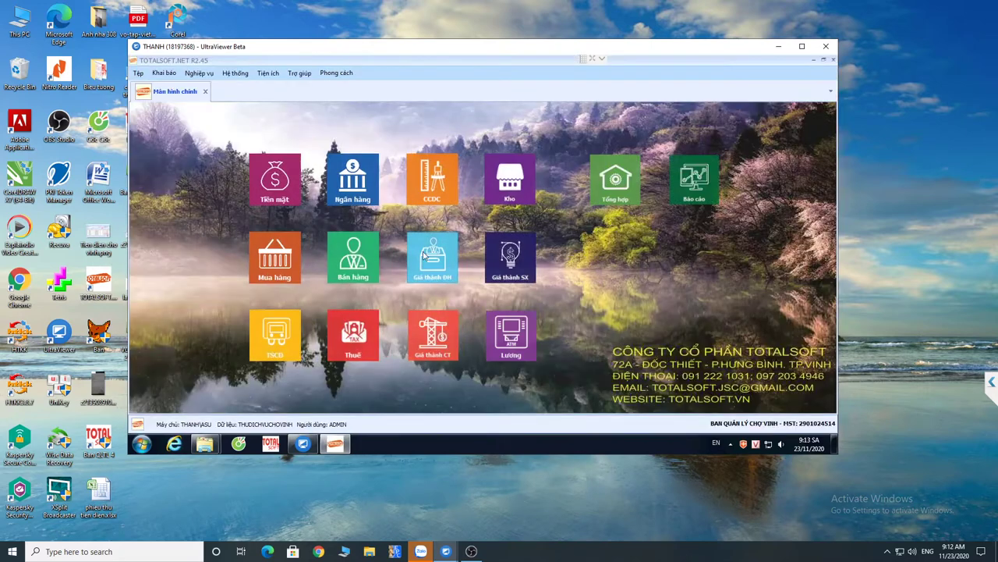
# View the Hóa đơn bán hàng list in the Bán hàng module, close it, and look over the Khai báo commands.
pyautogui.click(351, 269)
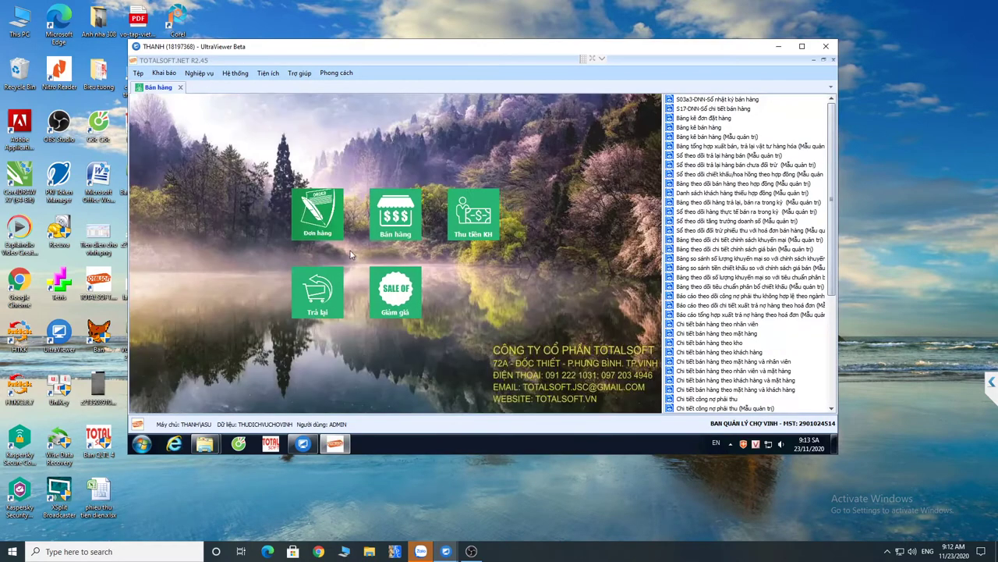
pyautogui.click(396, 230)
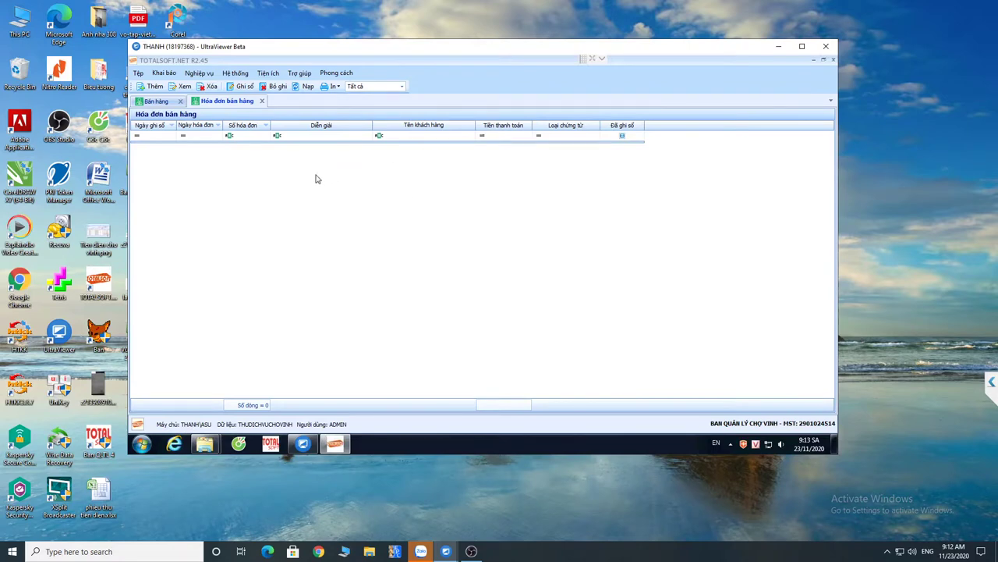
pyautogui.click(263, 102)
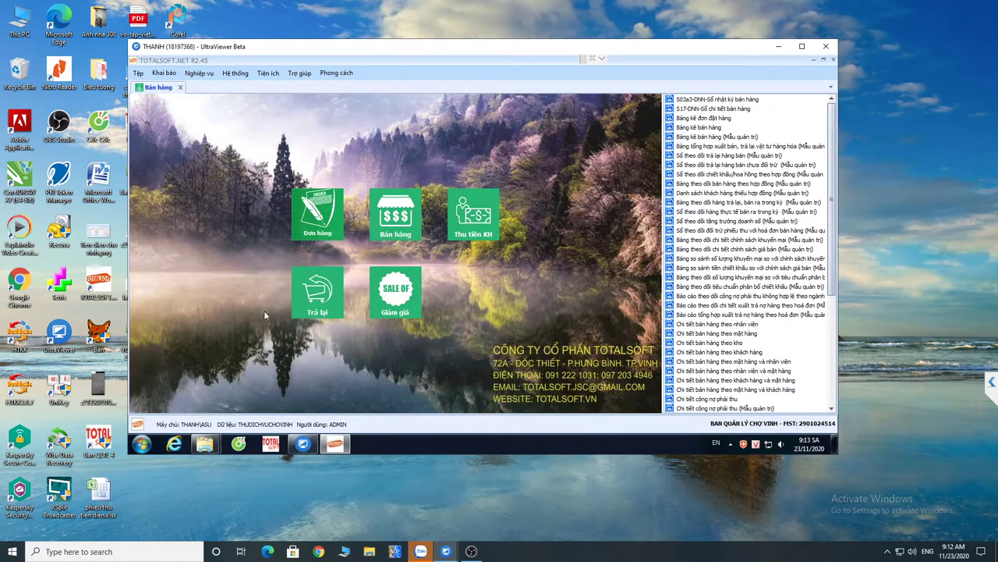
pyautogui.click(163, 72)
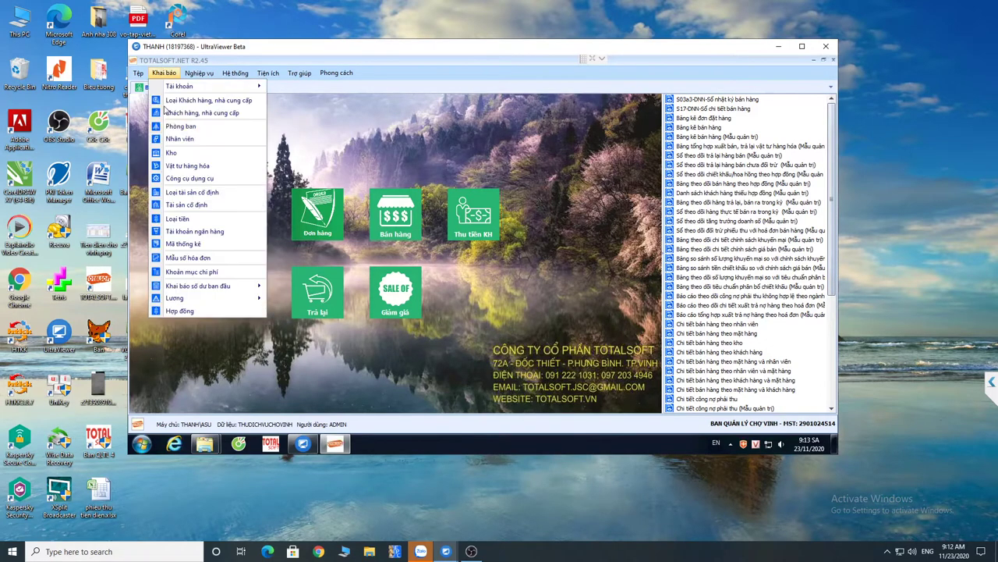
pyautogui.click(452, 138)
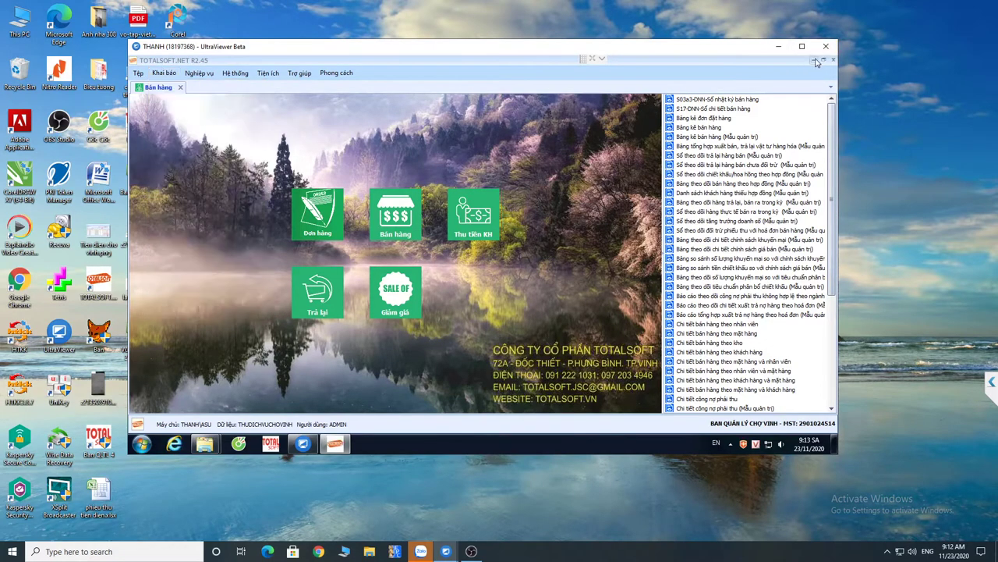
# Minimise the accounting program and open the "Dua du lieu dich vu vào phan mem" folder in the Documents library.
pyautogui.click(814, 59)
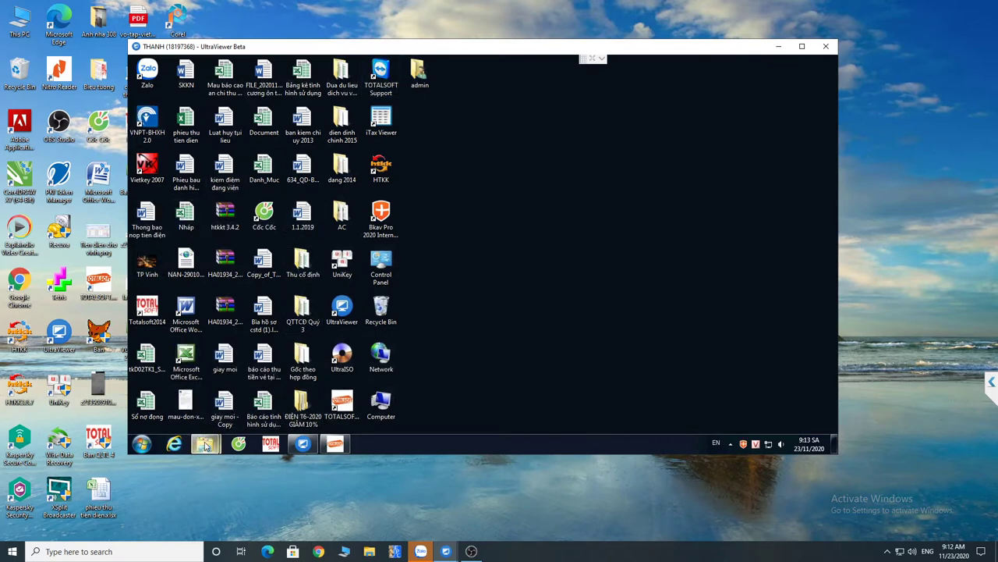
pyautogui.moveTo(208, 442)
pyautogui.click(216, 398)
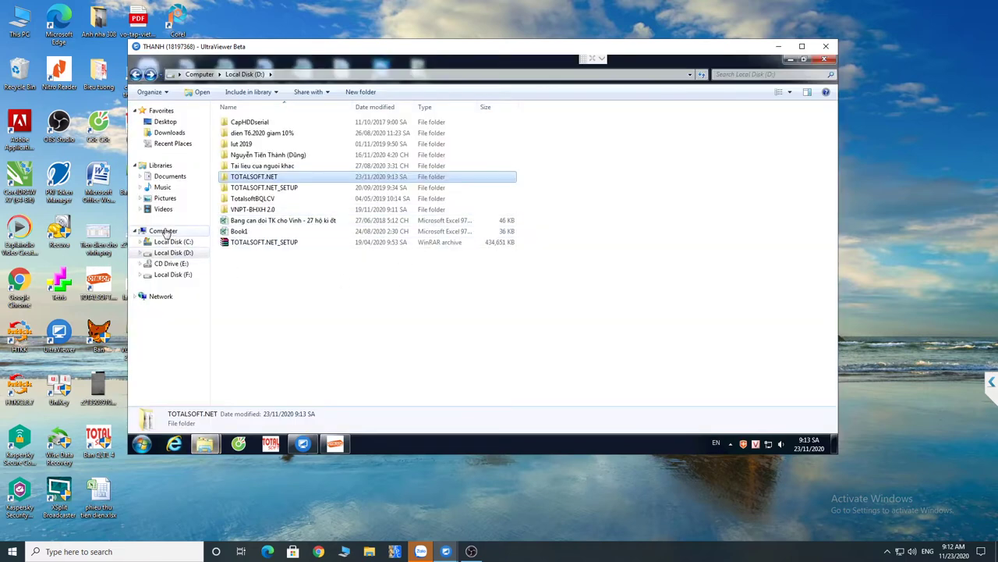
pyautogui.click(165, 178)
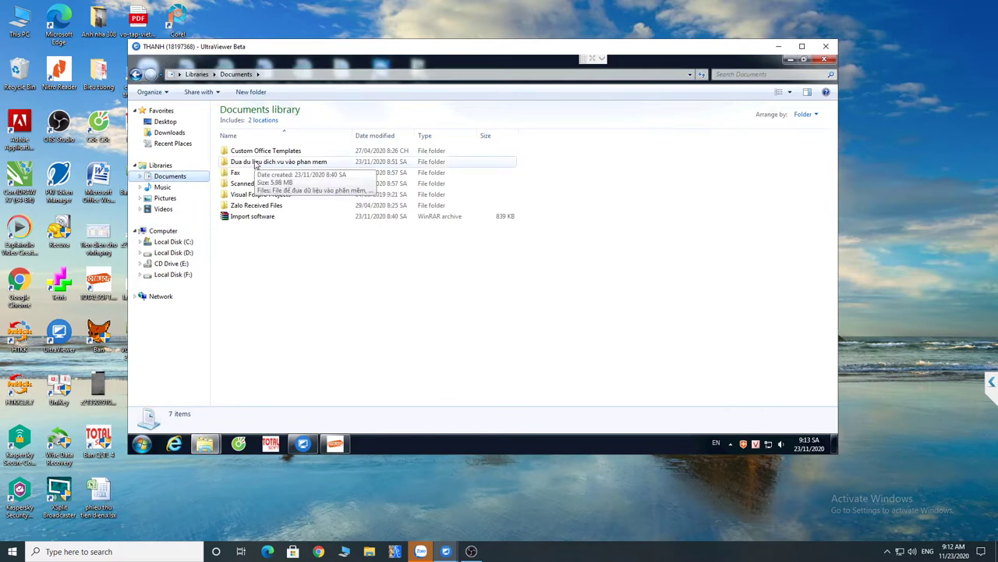
pyautogui.doubleClick(255, 163)
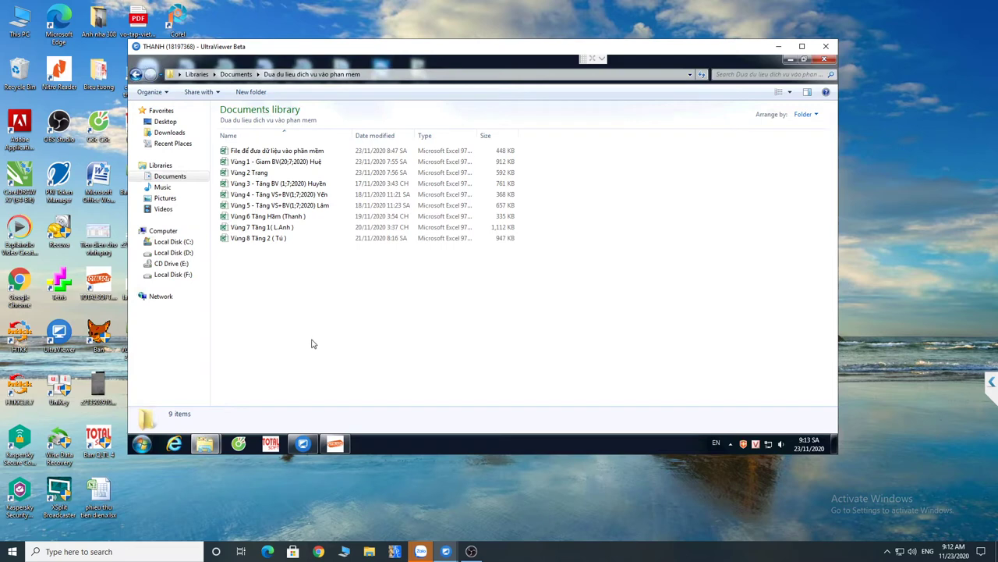
# Rename the workbook "File để đưa dữ liệu vào phần mềm" as "File de dua du lieu ban hang".
pyautogui.click(255, 161)
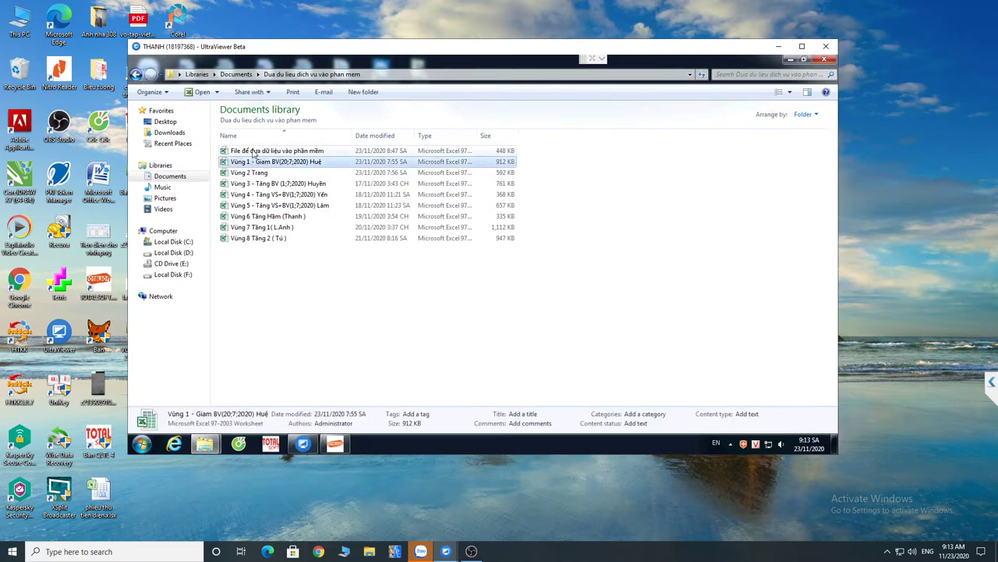
pyautogui.click(253, 151)
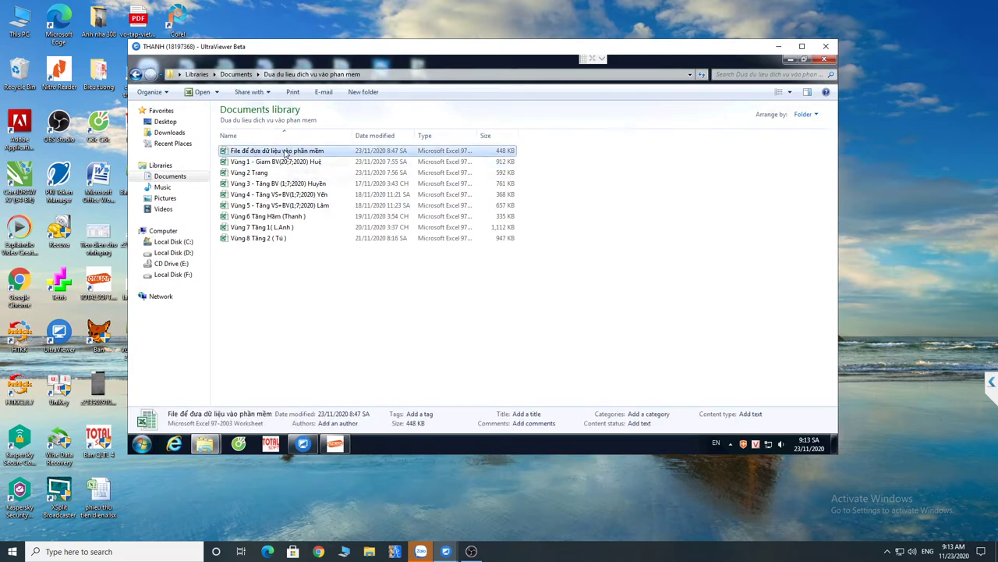
pyautogui.click(285, 152)
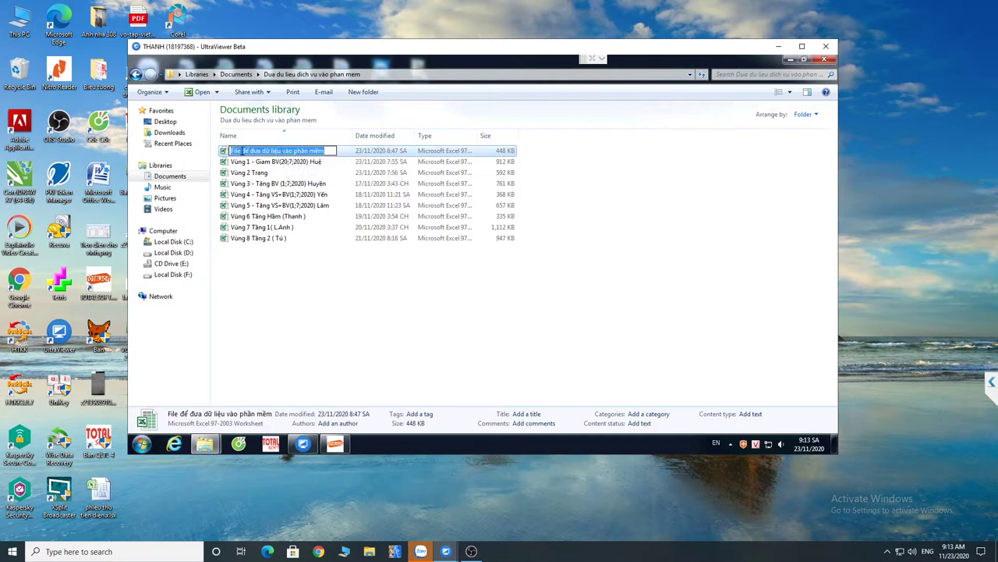
pyautogui.moveTo(247, 150); pyautogui.dragTo(401, 151)
pyautogui.write('de dua du')
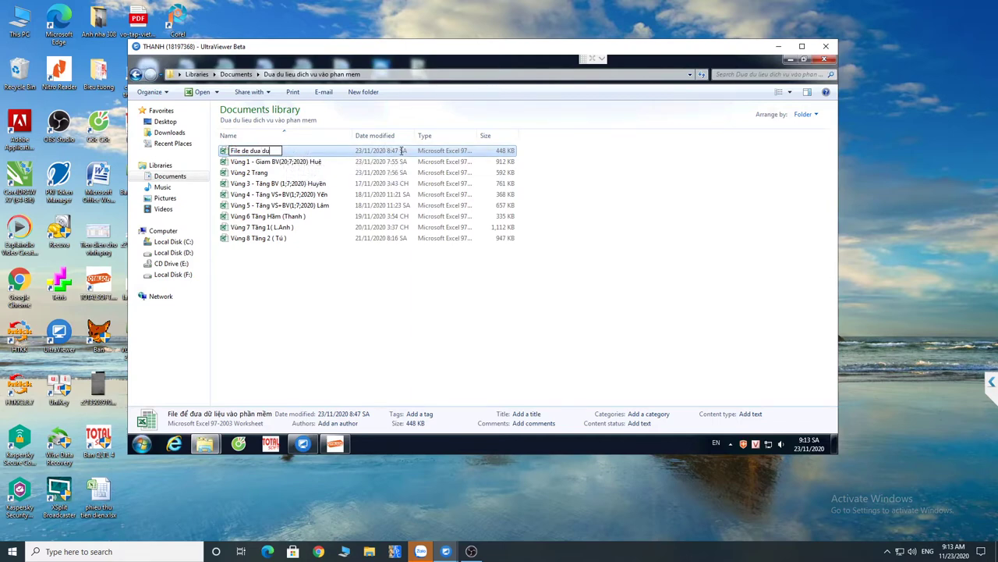
pyautogui.write(' lieu ban hang')
pyautogui.press('Return')
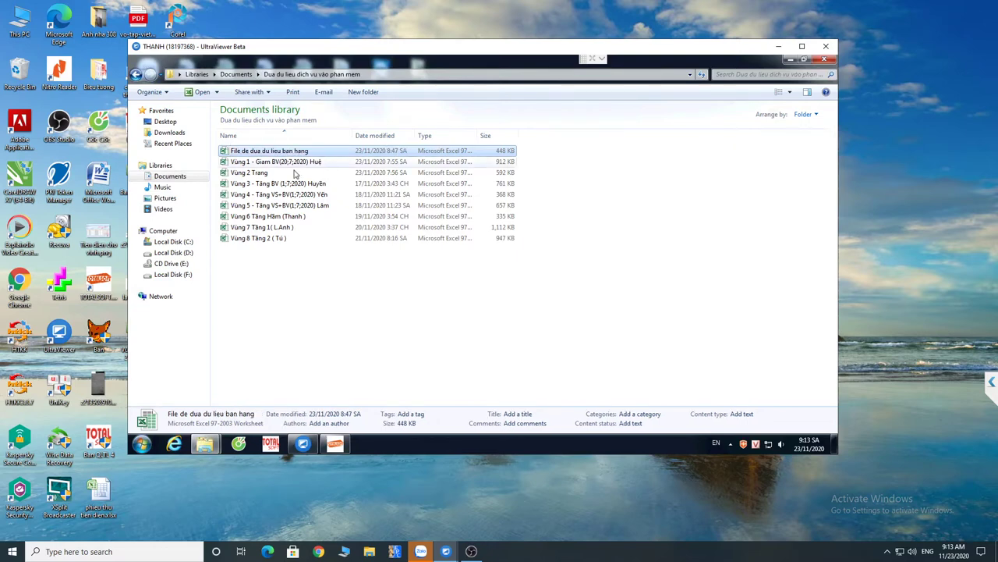
# Open the Vùng 1 - Giam BV(20;7;2020) workbook from the folder in Excel.
pyautogui.moveTo(262, 239); pyautogui.dragTo(261, 208)
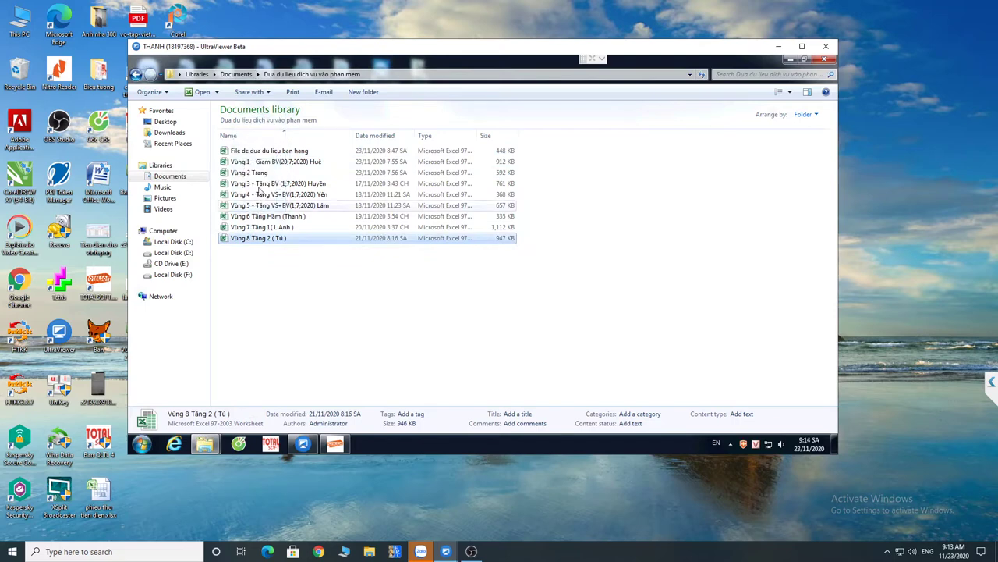
pyautogui.click(263, 163)
pyautogui.press('Return')
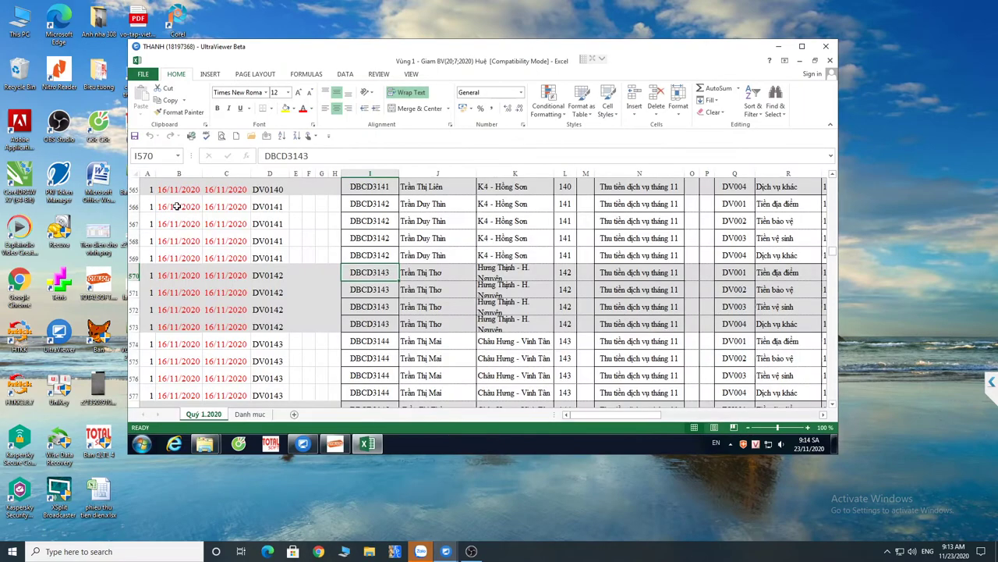
# Examine the first invoice's number, dates, customer details, description and item columns in rows 2 to 5 of the Quý 1.2020 sheet.
pyautogui.moveTo(833, 249); pyautogui.dragTo(831, 179)
pyautogui.moveTo(273, 212); pyautogui.dragTo(267, 263)
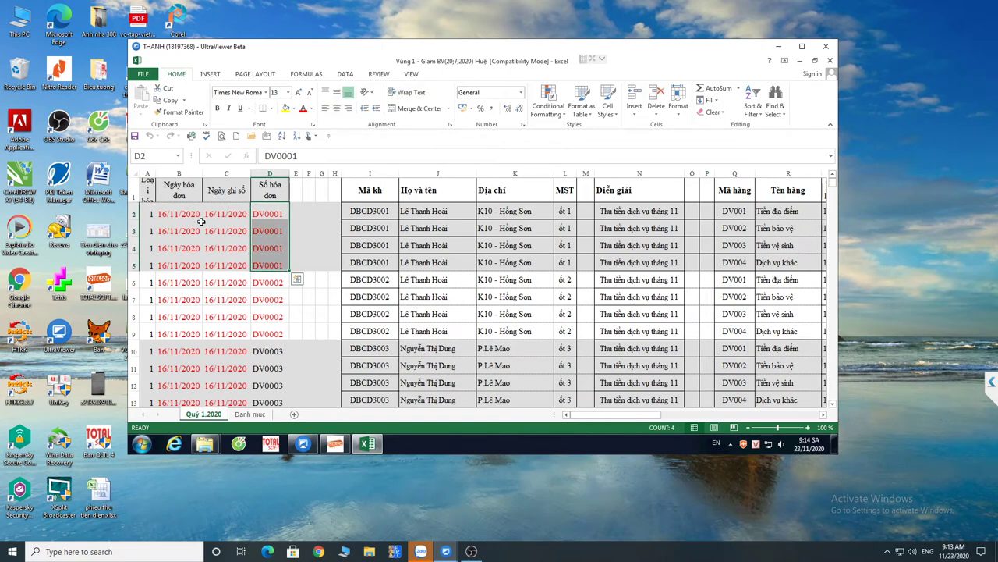
pyautogui.moveTo(182, 222); pyautogui.dragTo(184, 234)
pyautogui.moveTo(385, 211); pyautogui.dragTo(385, 262)
pyautogui.moveTo(471, 262); pyautogui.dragTo(693, 262)
pyautogui.click(823, 414)
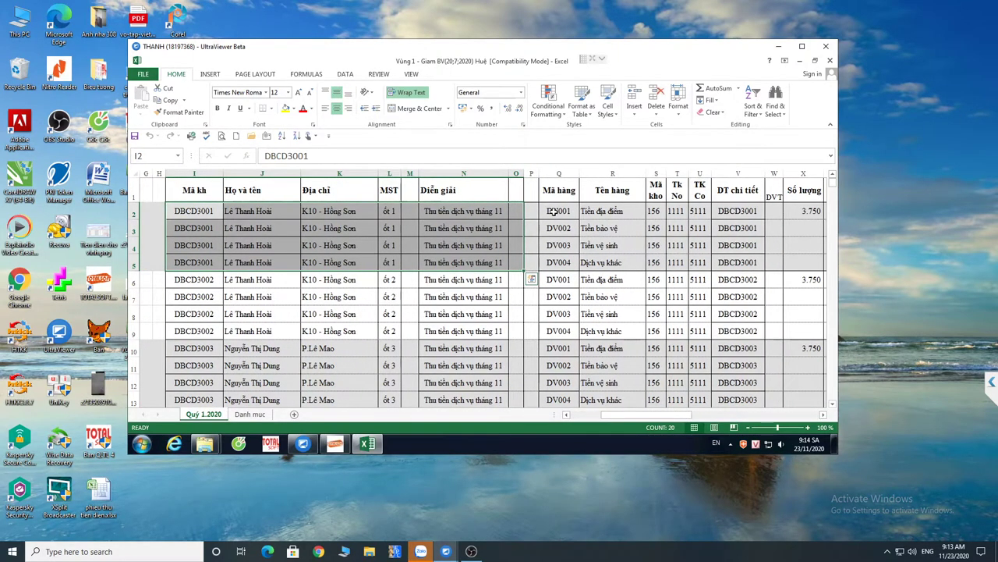
pyautogui.click(552, 210)
pyautogui.moveTo(596, 211); pyautogui.dragTo(607, 212)
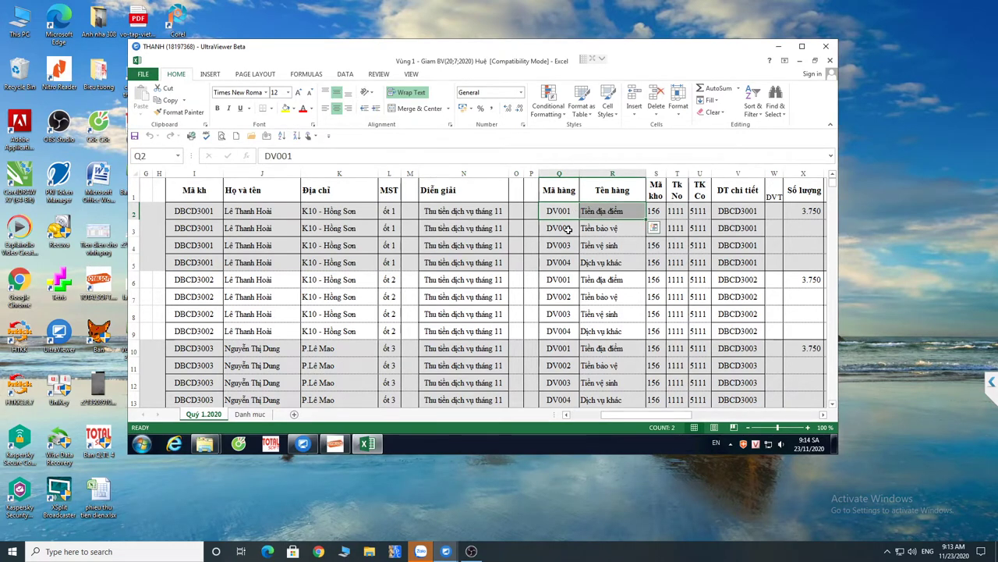
pyautogui.moveTo(577, 228); pyautogui.dragTo(624, 262)
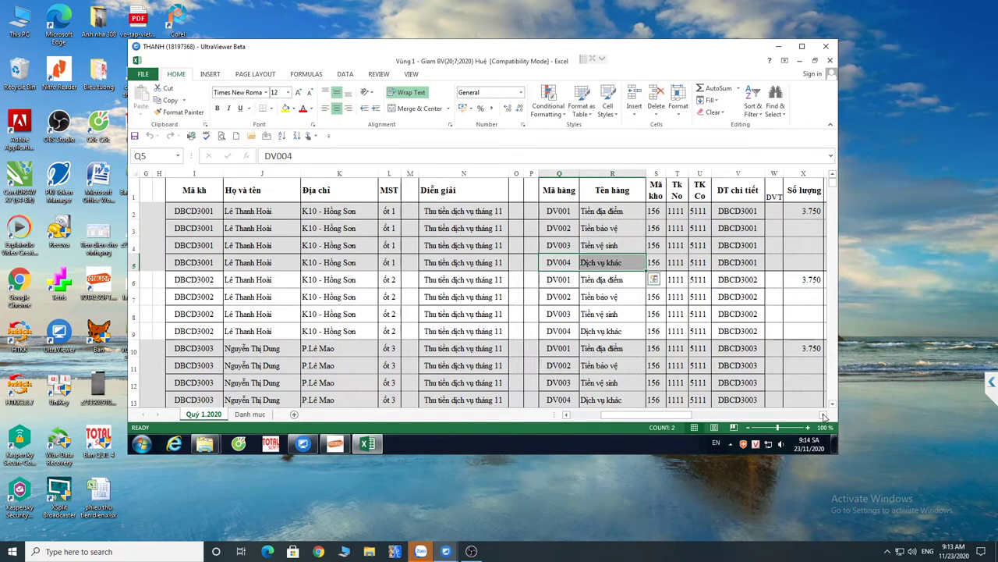
# Examine the quantity, unit price and amount cells of the first invoice's service items, including the amount formula in Z2.
pyautogui.hscroll(4, 819, 414)
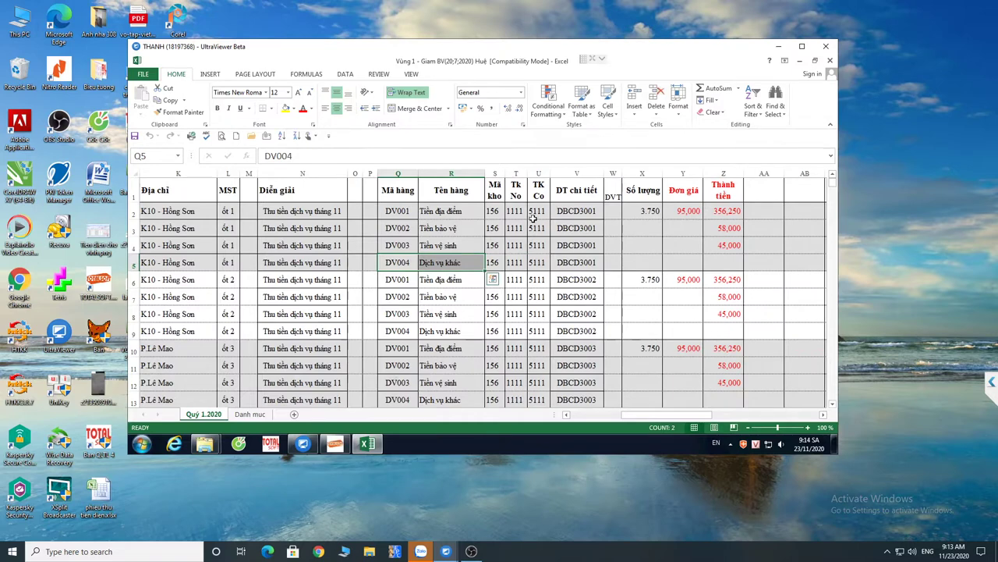
pyautogui.click(641, 211)
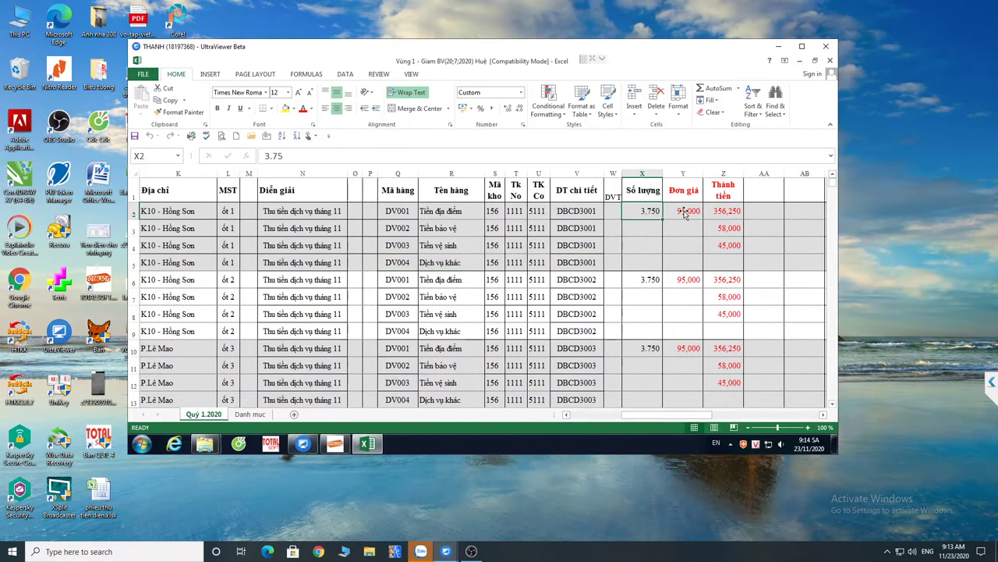
pyautogui.click(683, 210)
pyautogui.click(726, 211)
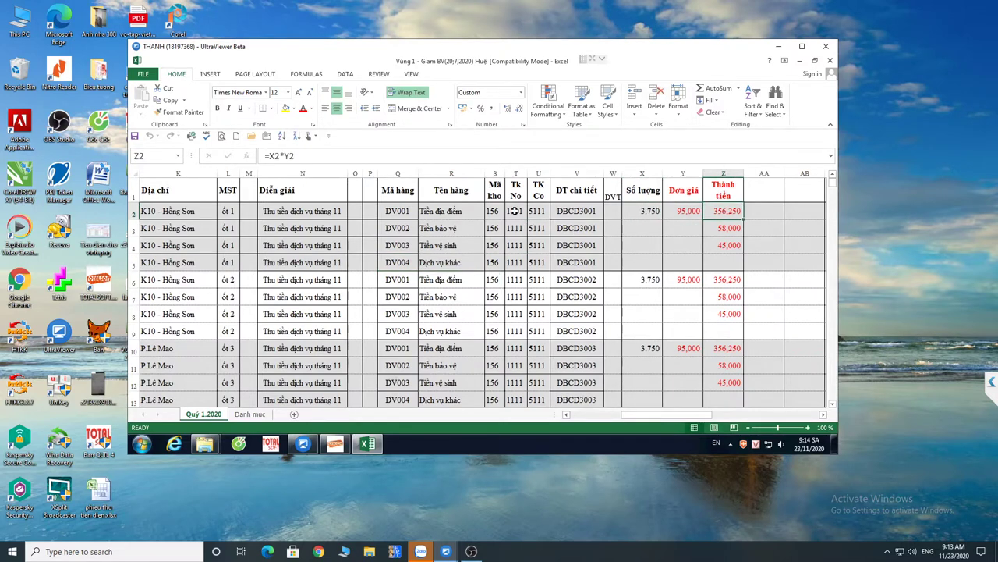
pyautogui.click(437, 212)
pyautogui.click(641, 211)
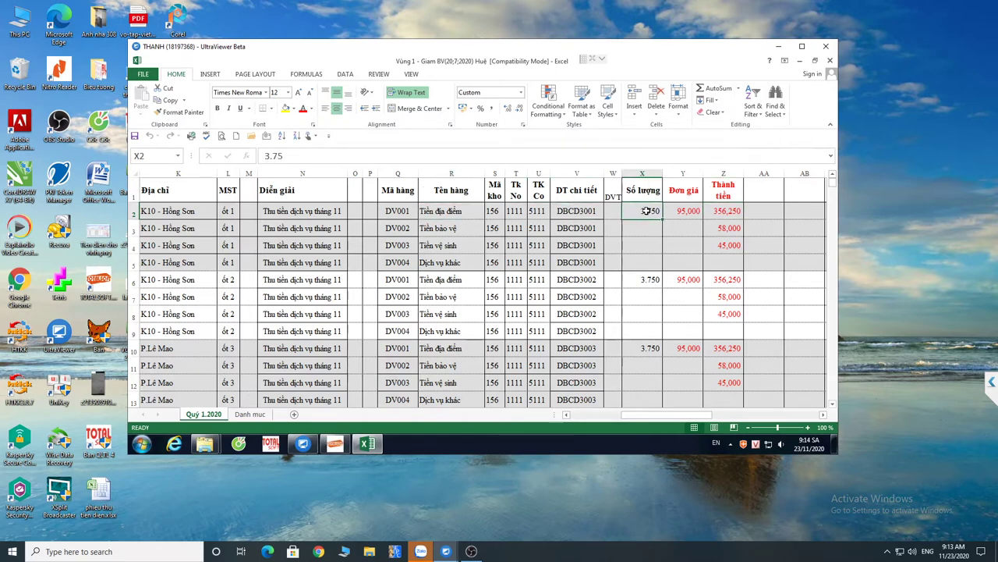
pyautogui.click(686, 211)
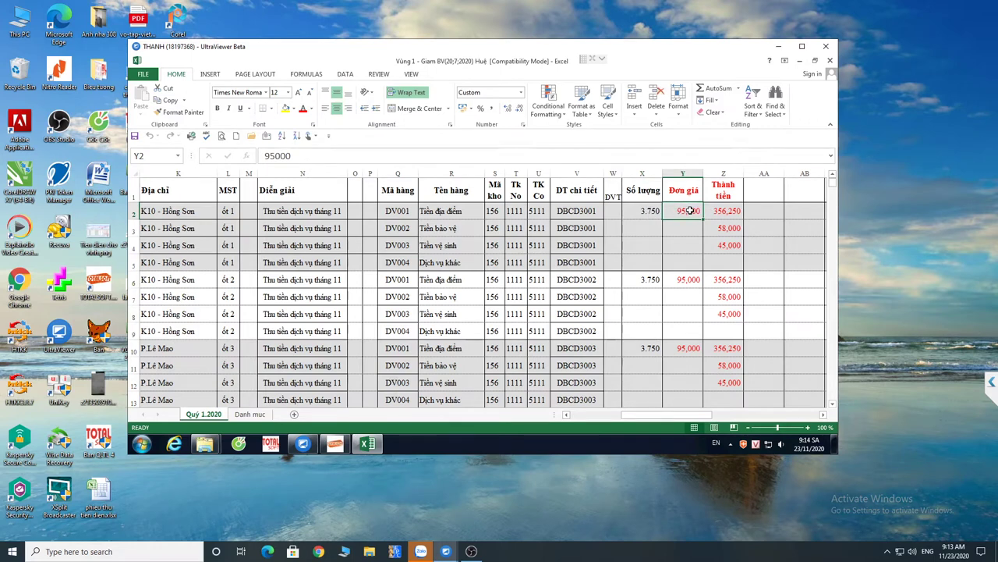
pyautogui.click(727, 212)
pyautogui.click(726, 228)
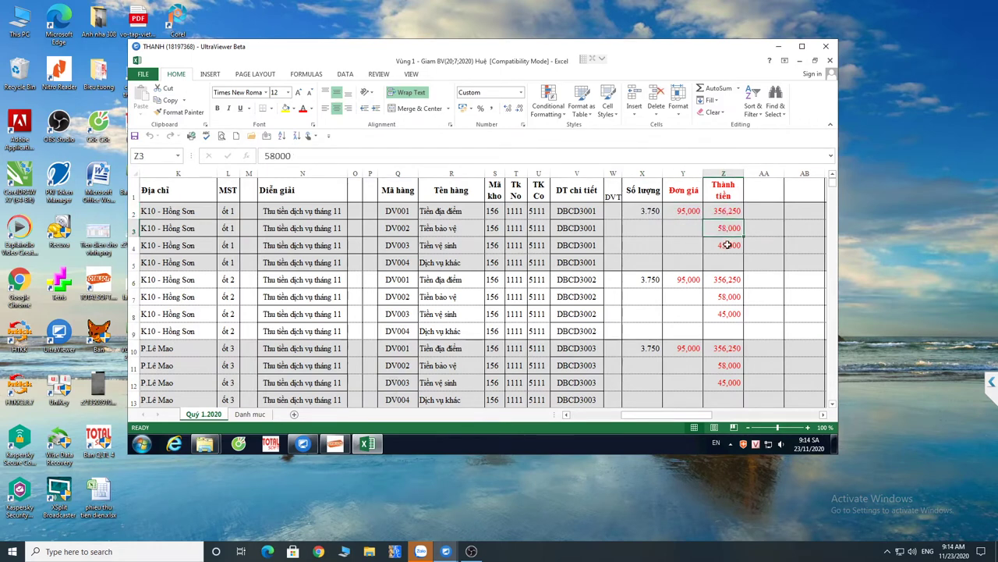
pyautogui.click(726, 237)
pyautogui.click(726, 233)
pyautogui.click(726, 240)
pyautogui.click(723, 234)
pyautogui.click(722, 246)
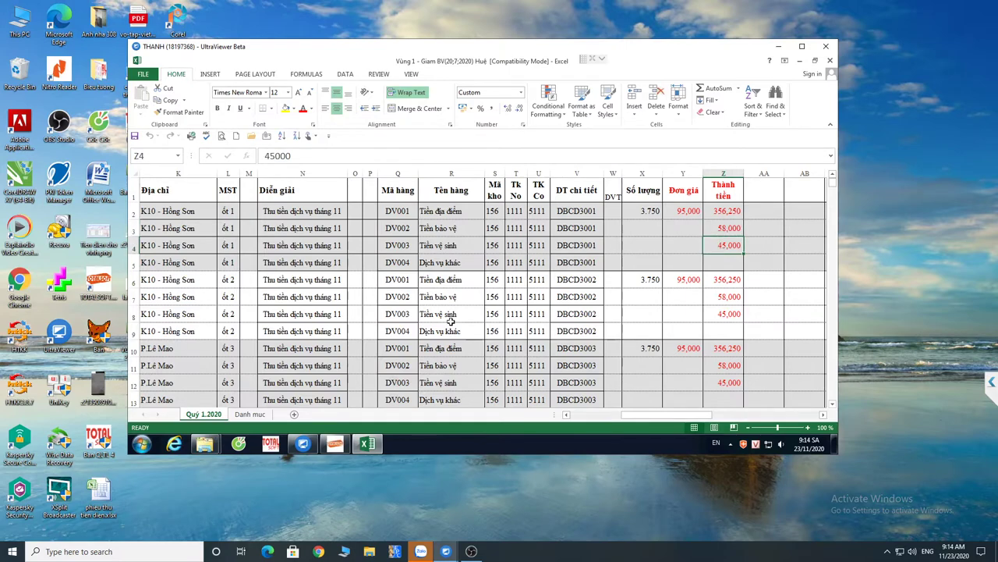
# Examine the blank columns E to H between the invoice number and the customer code.
pyautogui.click(579, 415)
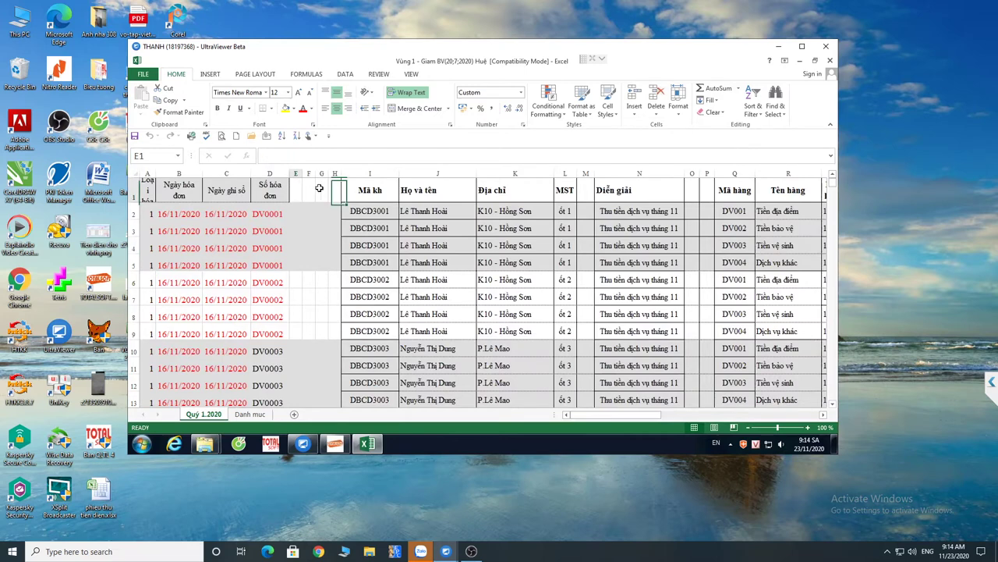
pyautogui.moveTo(335, 172)
pyautogui.mouseDown()
pyautogui.moveTo(265, 172)
pyautogui.moveTo(309, 173)
pyautogui.mouseUp()
pyautogui.click(305, 213)
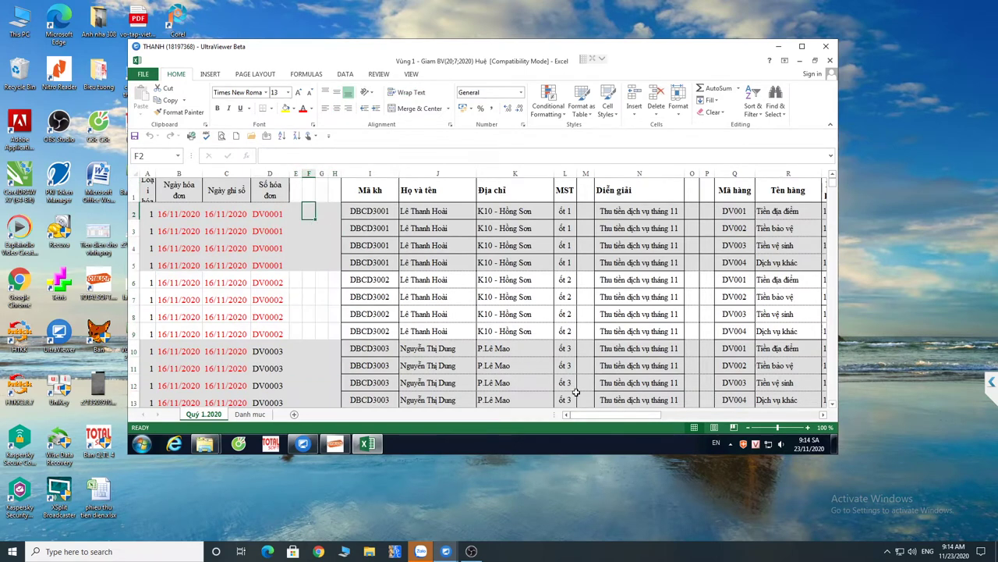
# Open the File de dua du lieu ban hang workbook from the Dua du lieu dich vu vào phan mem folder.
pyautogui.click(150, 213)
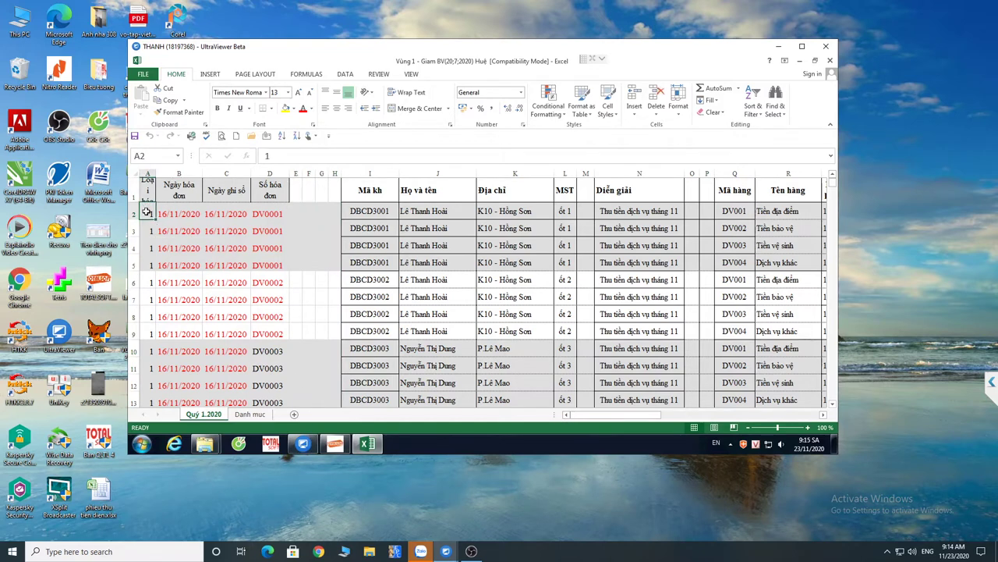
pyautogui.moveTo(146, 212); pyautogui.dragTo(362, 327)
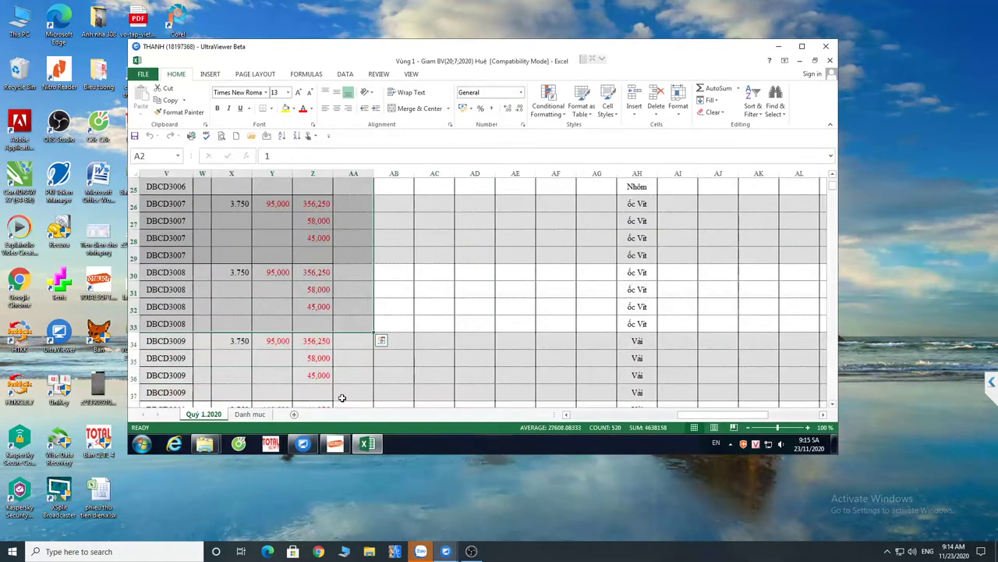
pyautogui.click(205, 443)
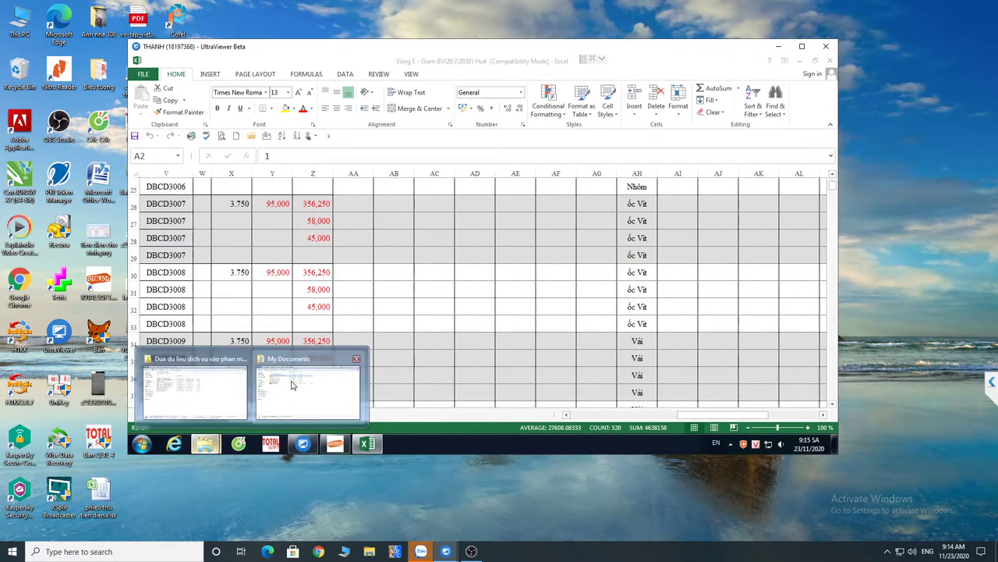
pyautogui.click(225, 385)
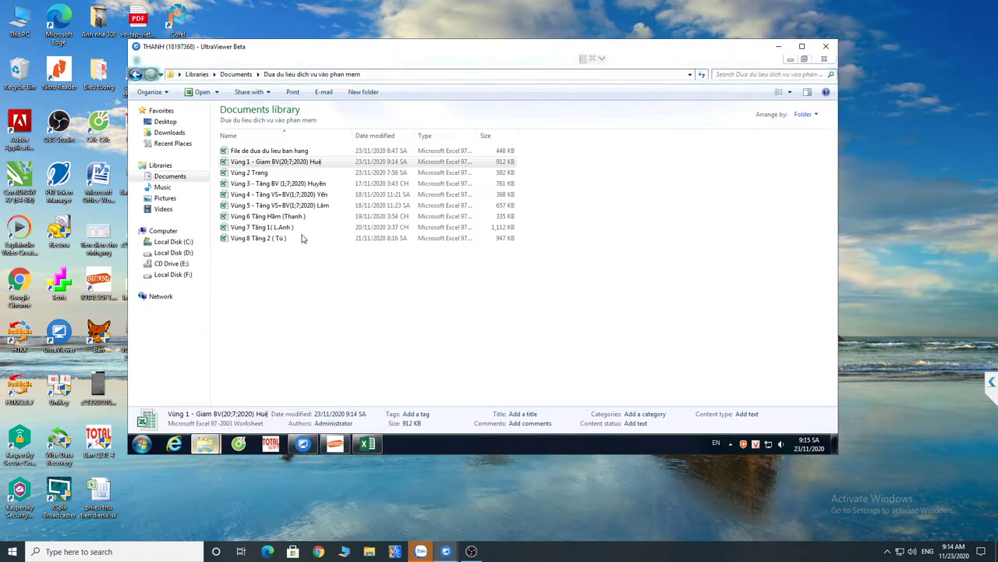
pyautogui.doubleClick(285, 151)
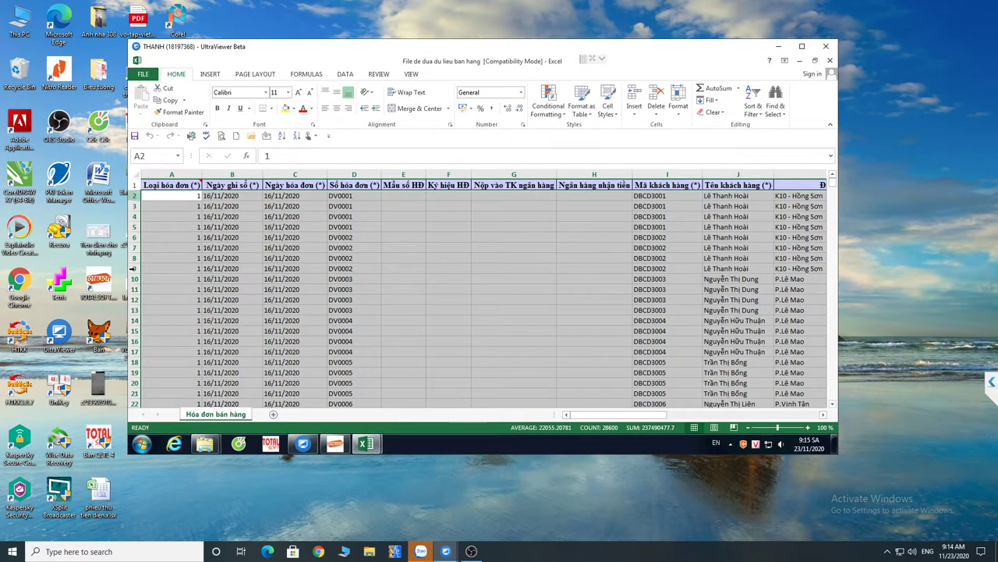
# Delete all old data rows below the header row of the Hóa đơn bán hàng sheet.
pyautogui.moveTo(132, 269); pyautogui.dragTo(131, 559)
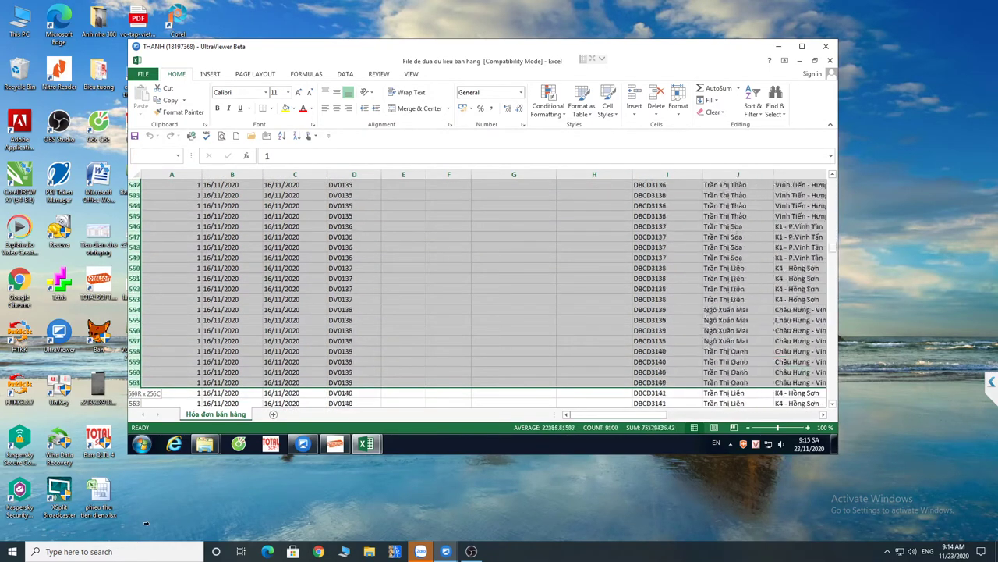
pyautogui.moveTo(146, 523); pyautogui.dragTo(145, 544)
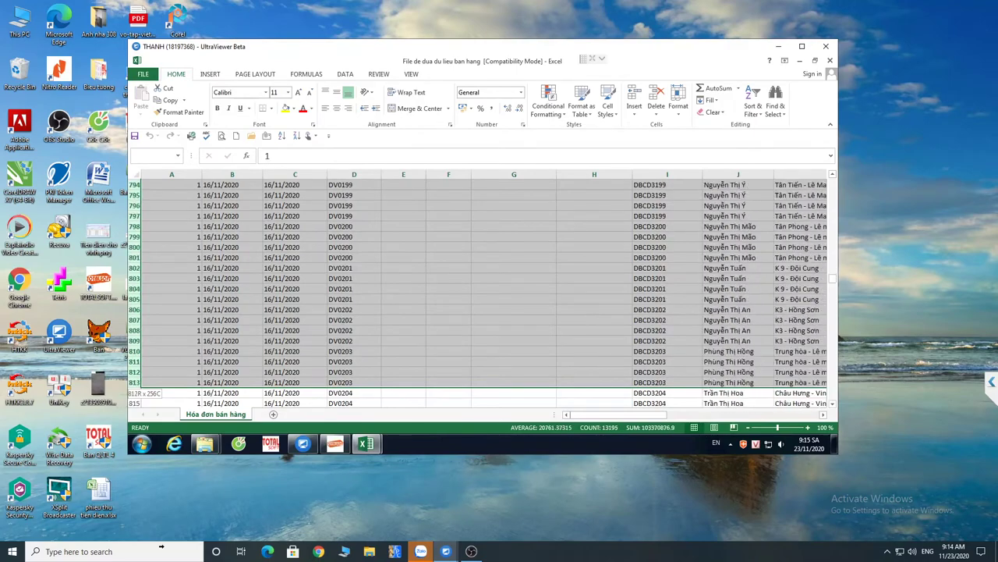
pyautogui.moveTo(169, 551); pyautogui.dragTo(187, 306)
pyautogui.rightClick(187, 307)
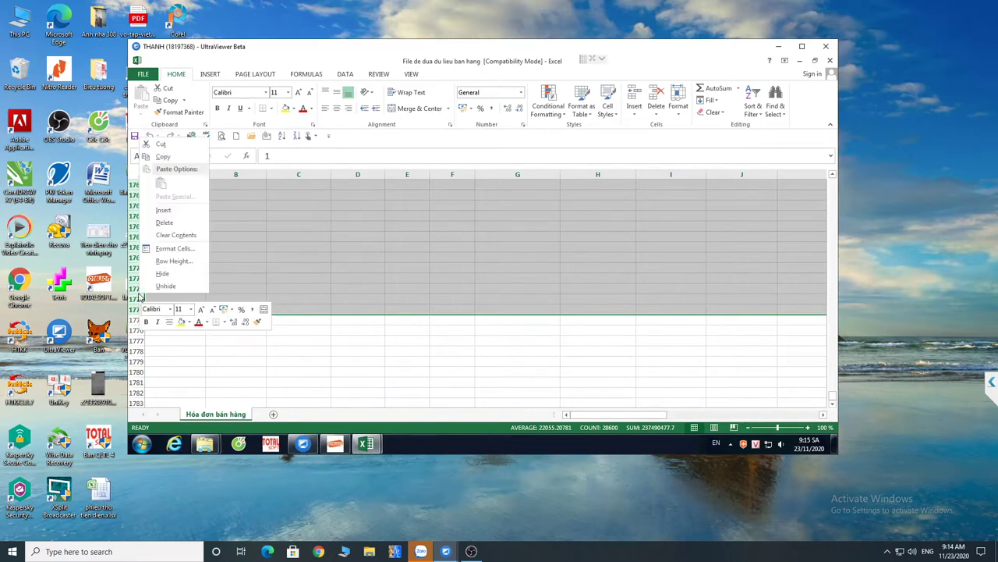
pyautogui.click(164, 222)
pyautogui.click(187, 197)
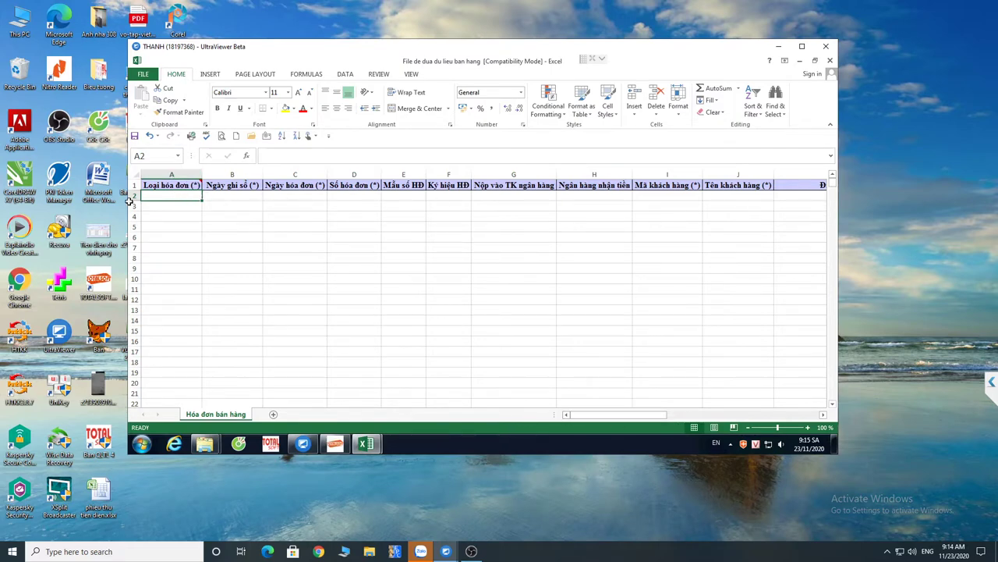
# Copy the range A2:Z1761 from the Quý 1.2020 sheet of the Vùng 1 workbook.
pyautogui.moveTo(368, 446)
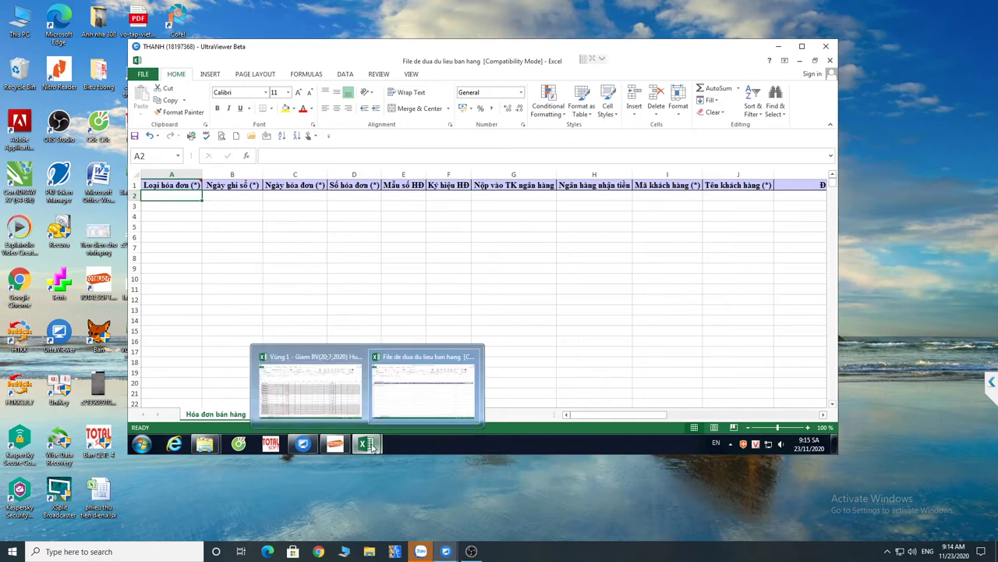
pyautogui.click(312, 386)
pyautogui.scroll(6, 250, 272)
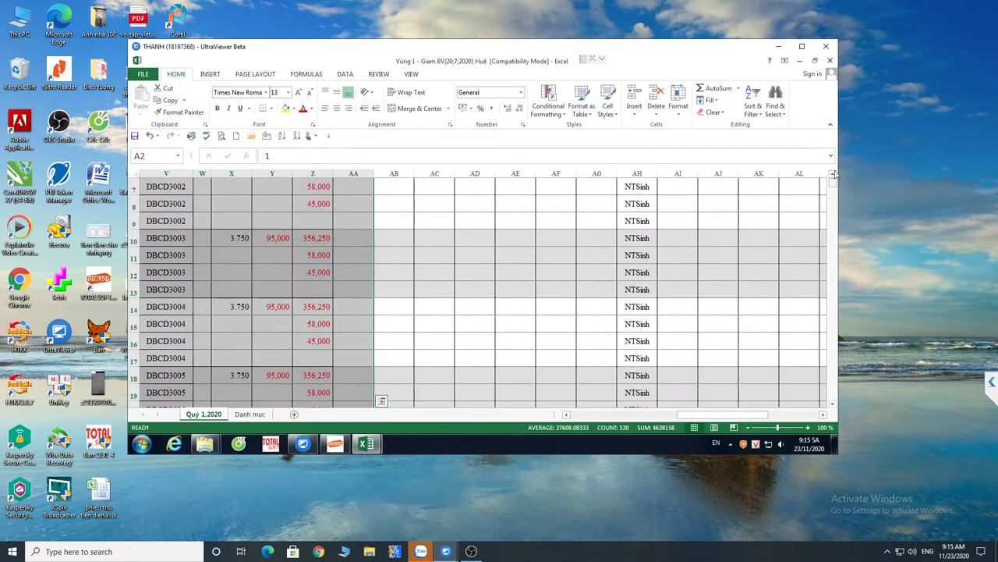
pyautogui.scroll(2, 833, 180)
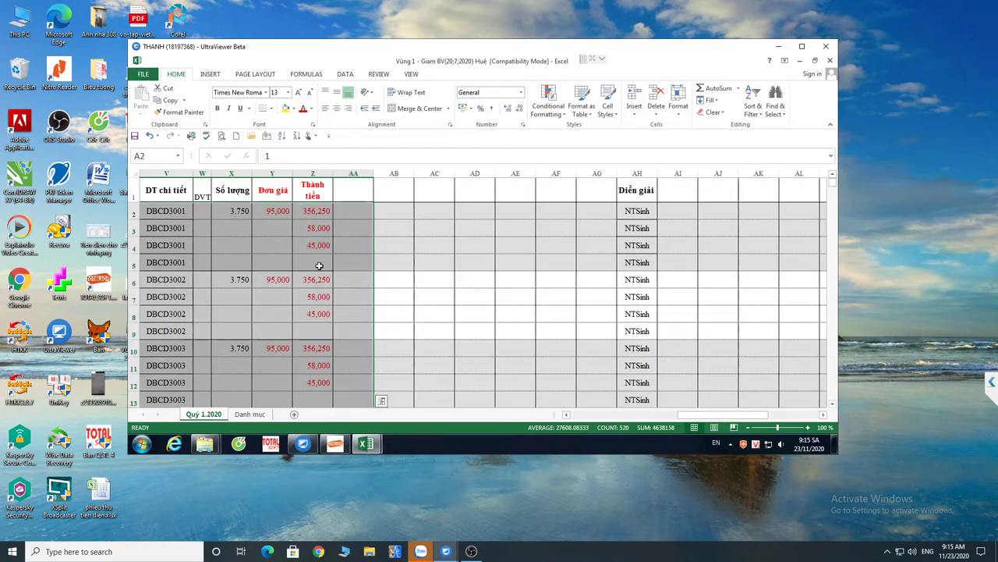
pyautogui.click(590, 415)
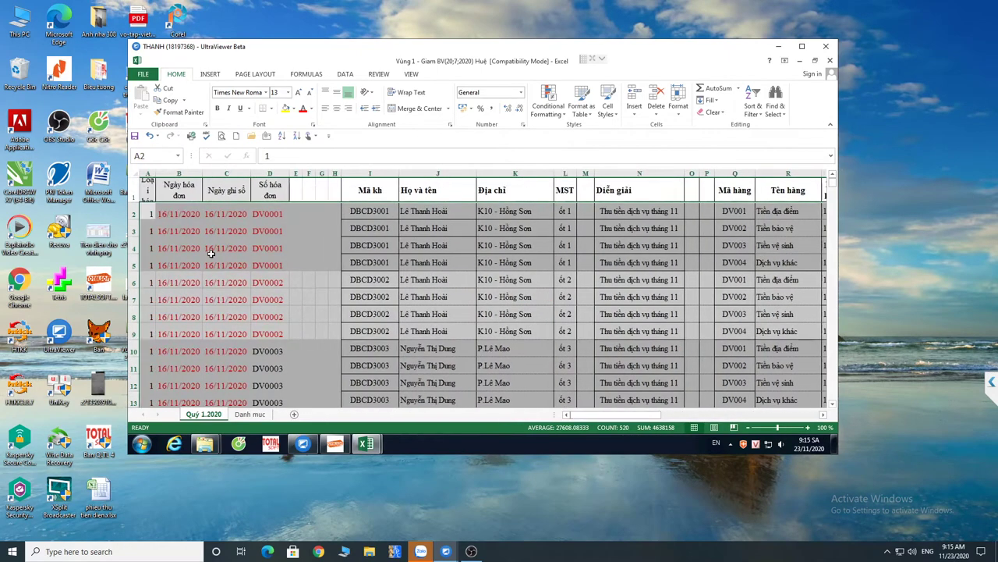
pyautogui.moveTo(226, 250); pyautogui.dragTo(211, 291)
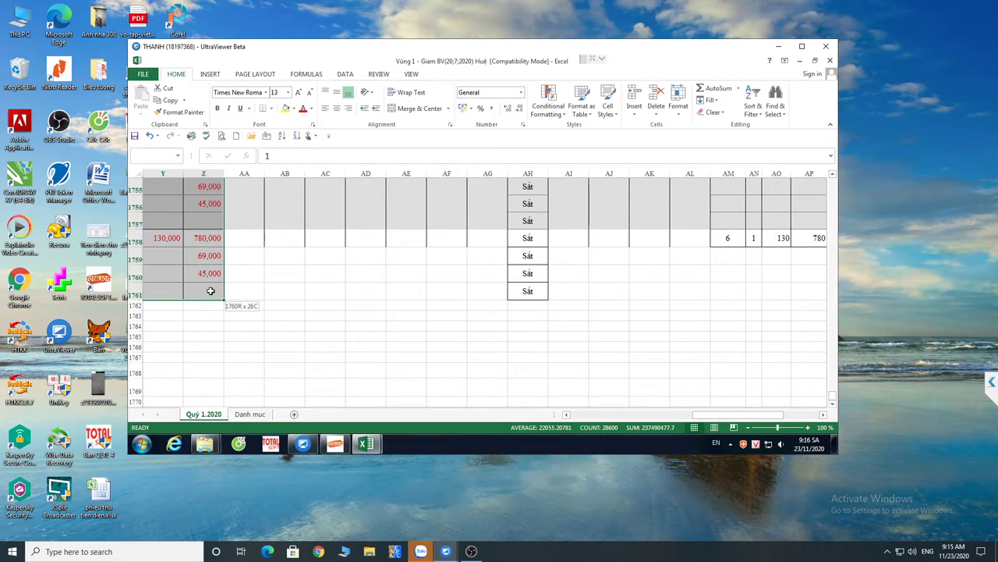
pyautogui.moveTo(210, 290); pyautogui.dragTo(199, 292)
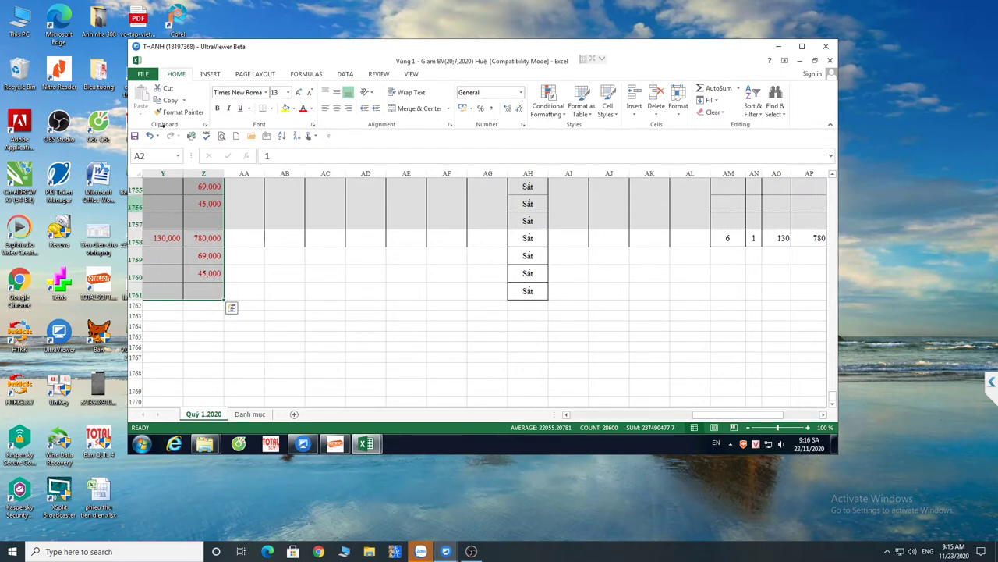
pyautogui.click(170, 100)
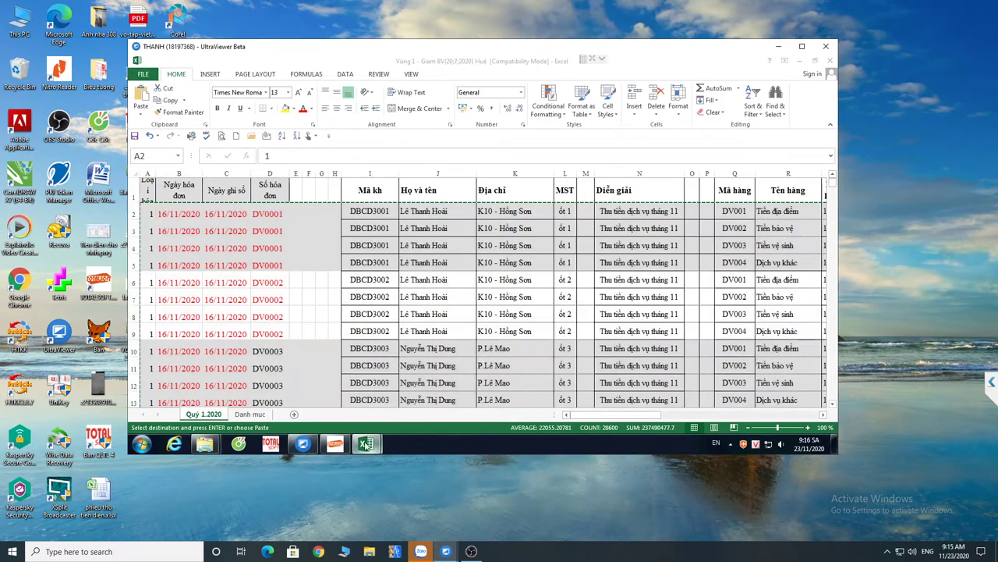
# Paste the copied data as values only into the import workbook's Hóa đơn bán hàng sheet, starting at A2.
pyautogui.moveTo(370, 452)
pyautogui.click(380, 370)
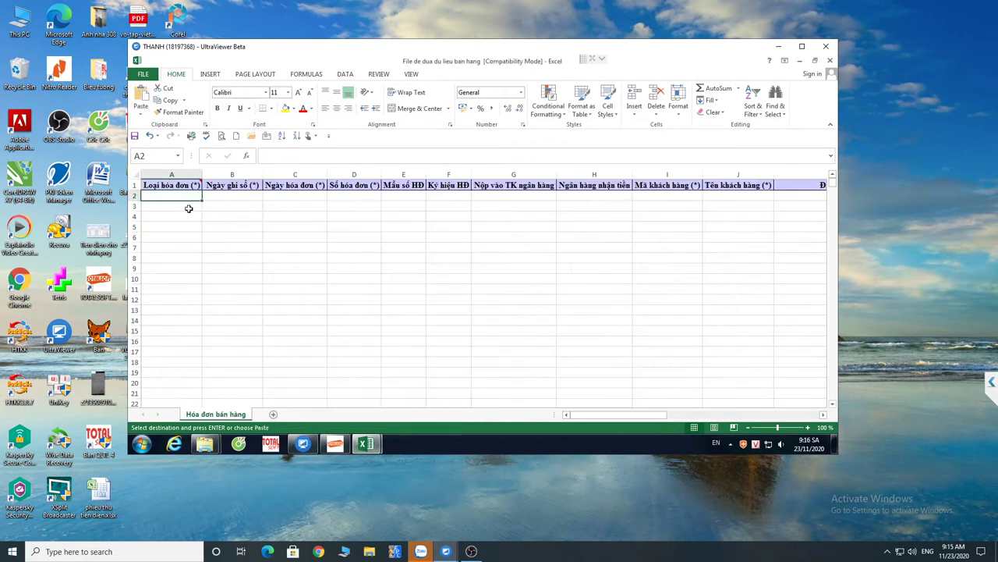
pyautogui.rightClick(148, 194)
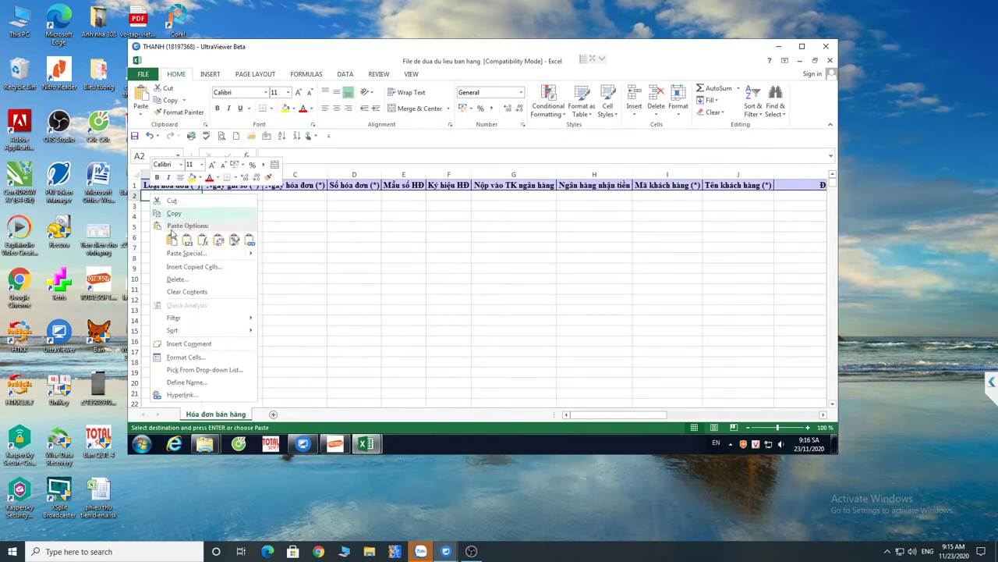
pyautogui.moveTo(191, 258)
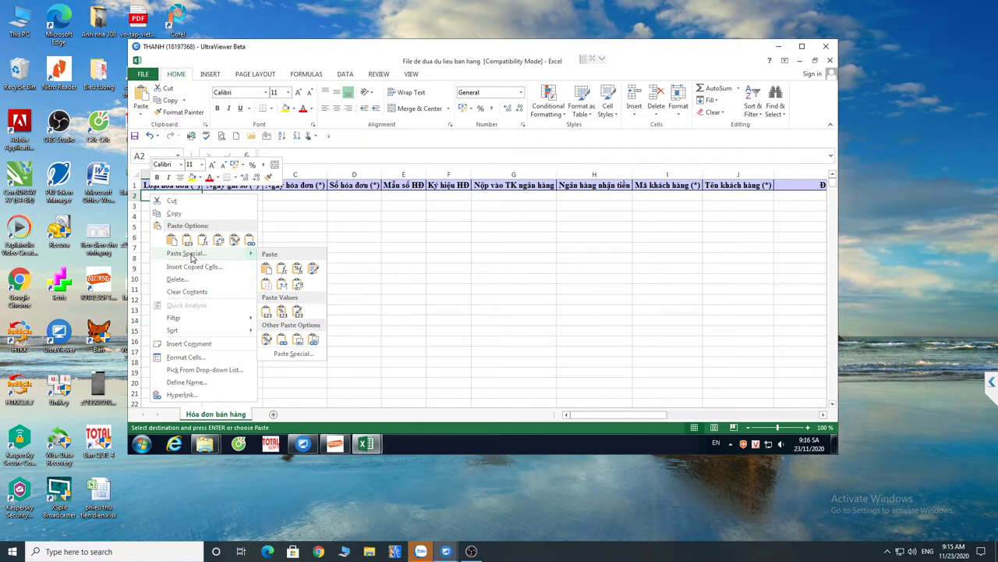
pyautogui.click(191, 255)
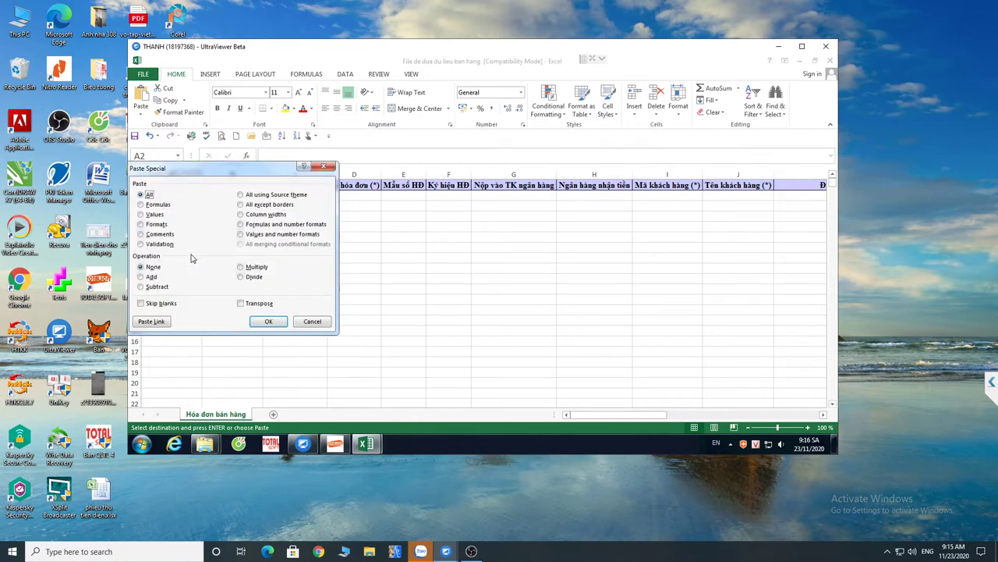
pyautogui.click(141, 214)
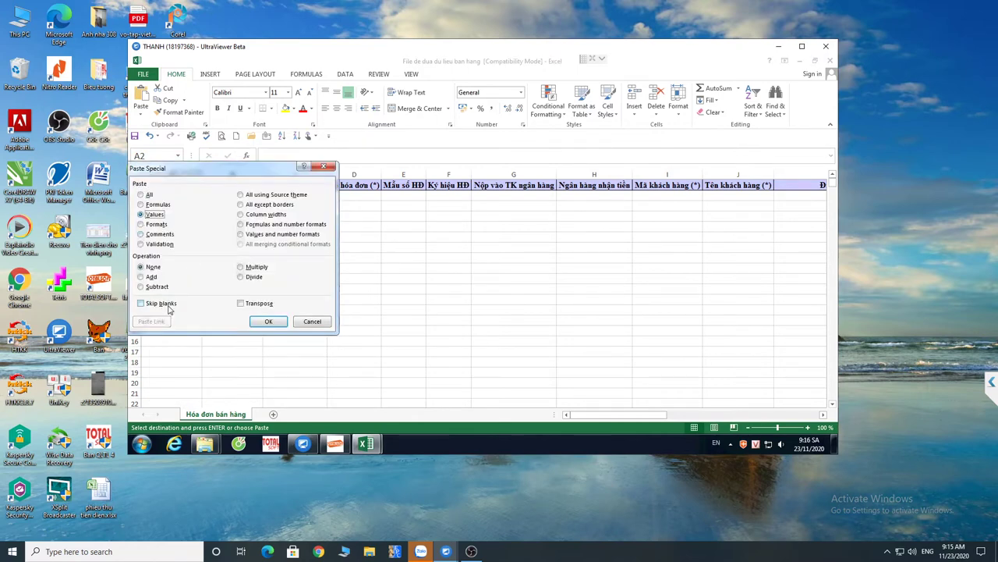
pyautogui.click(266, 325)
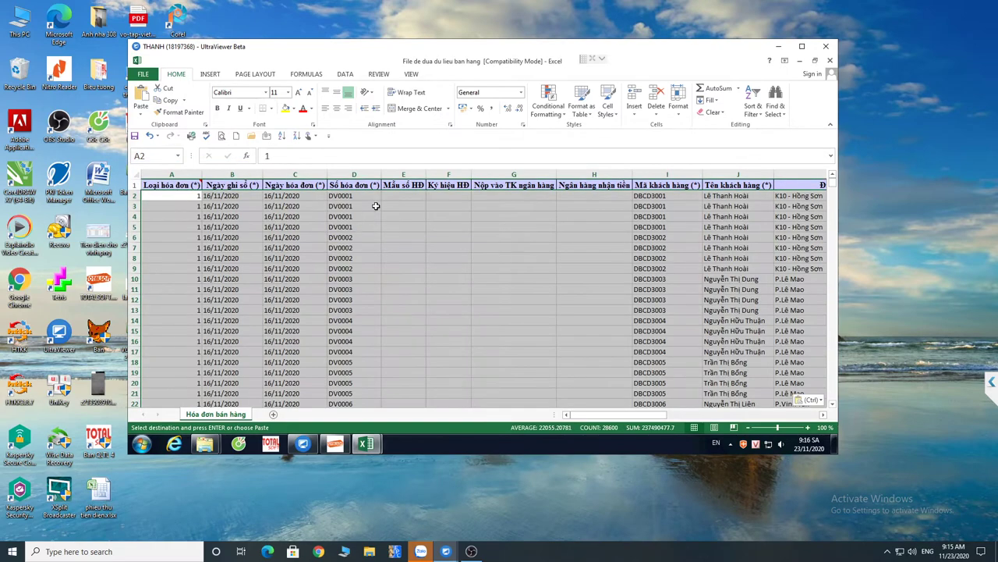
# Examine the pasted quantity, unit price and amount cells and the Mã hàng and Đối tượng (Chi tiết) column headers.
pyautogui.click(447, 206)
pyautogui.moveTo(618, 415); pyautogui.dragTo(746, 415)
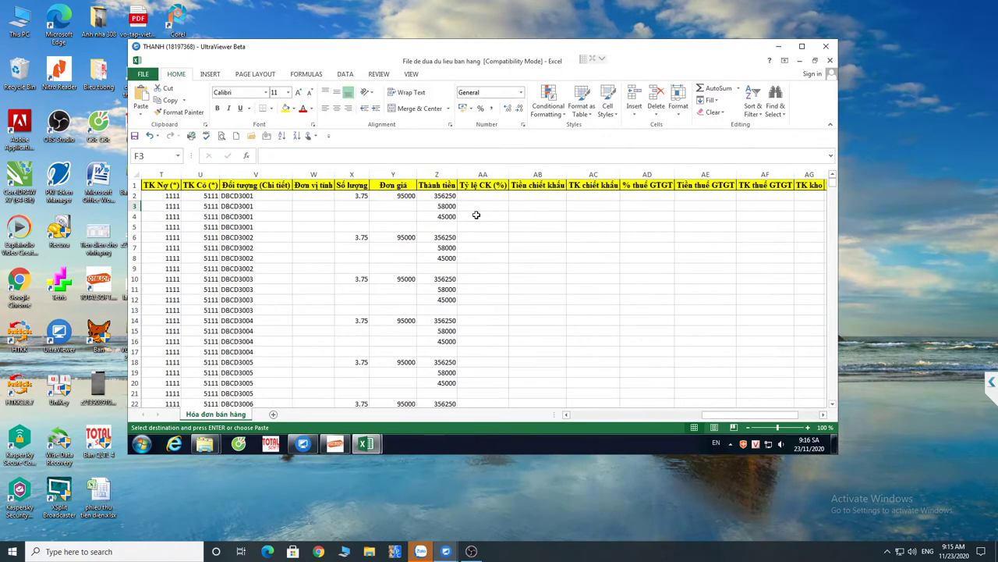
pyautogui.moveTo(361, 196); pyautogui.dragTo(441, 196)
pyautogui.click(446, 207)
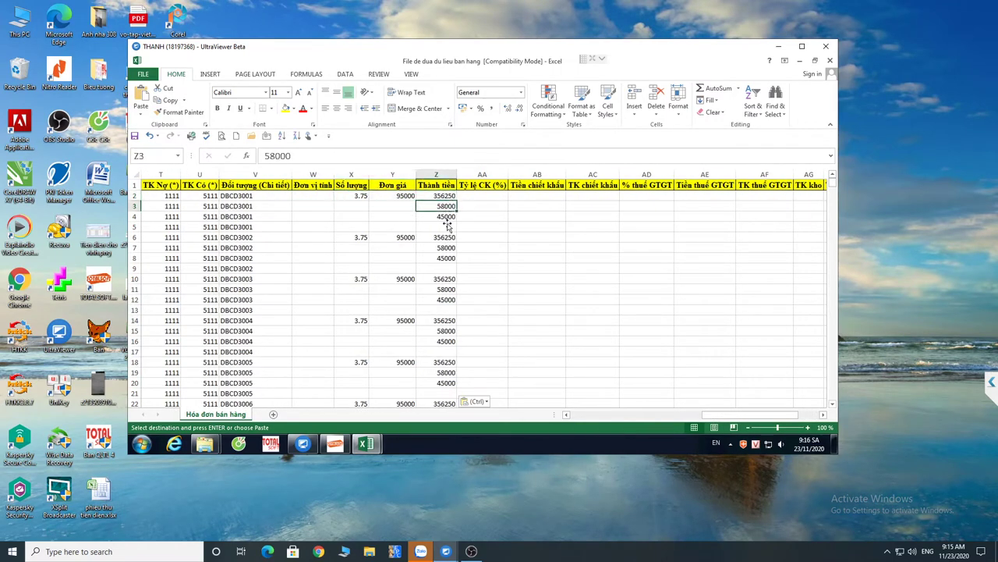
pyautogui.moveTo(733, 415); pyautogui.dragTo(687, 416)
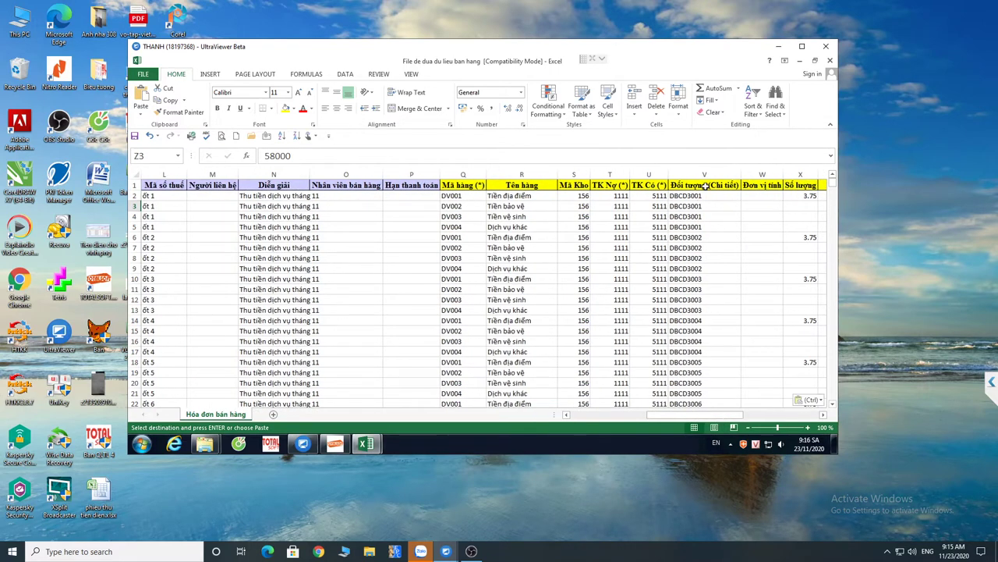
pyautogui.click(705, 186)
pyautogui.click(460, 186)
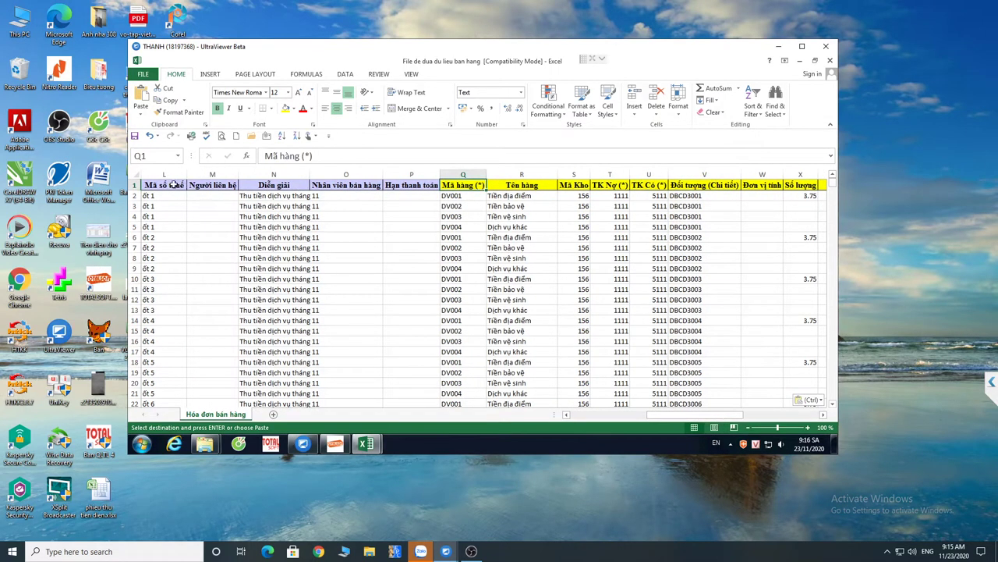
pyautogui.click(722, 187)
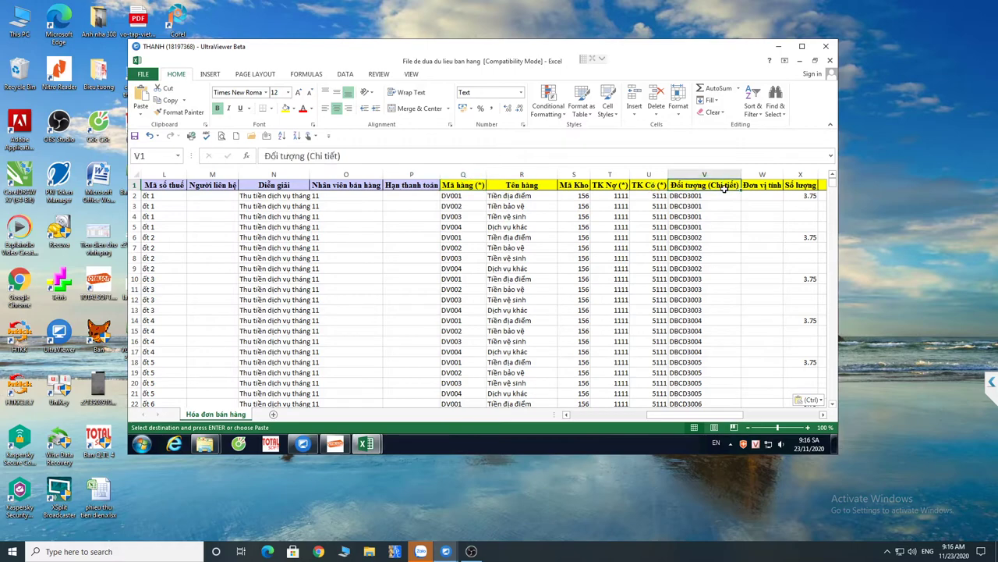
# Save the File de dua du lieu ban hang workbook.
pyautogui.click(592, 415)
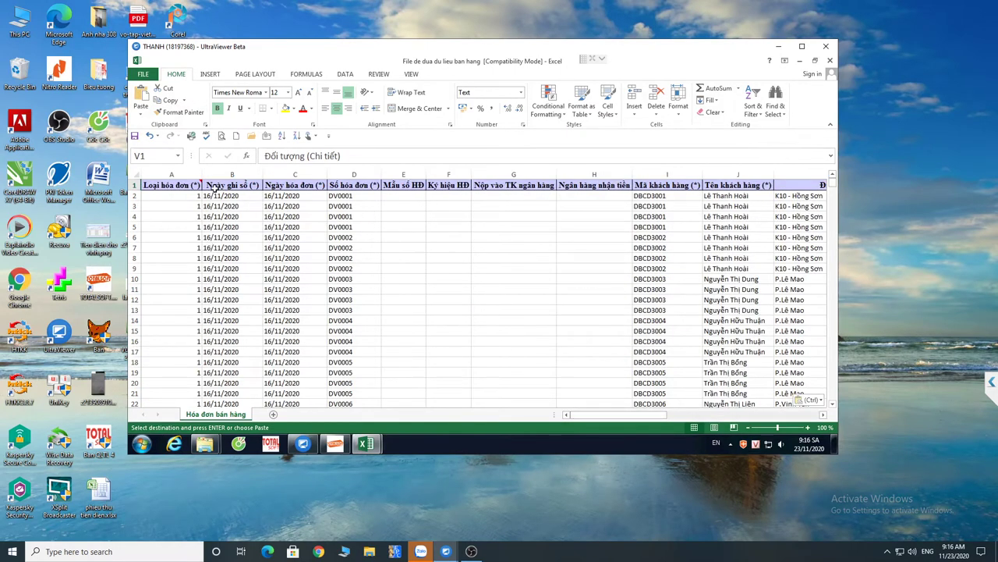
pyautogui.click(143, 74)
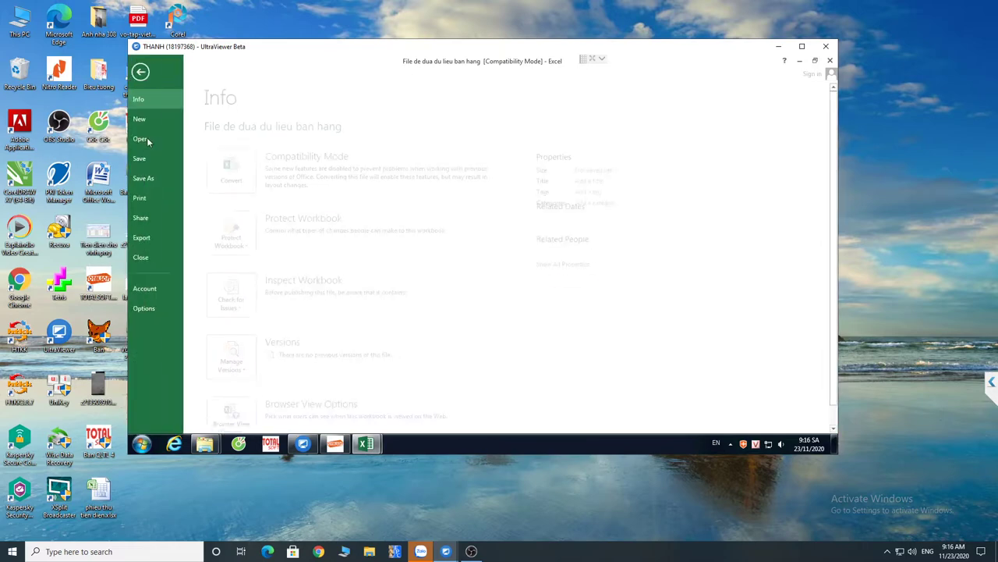
pyautogui.click(149, 159)
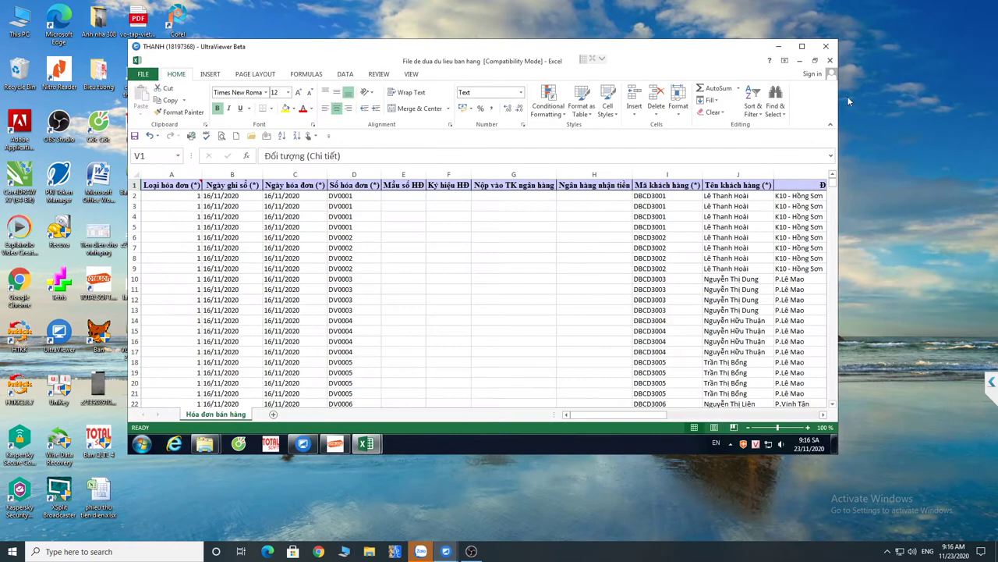
# Switch to TOTALSOFT.NET, view the declared customer and supplier list, and close it.
pyautogui.click(337, 442)
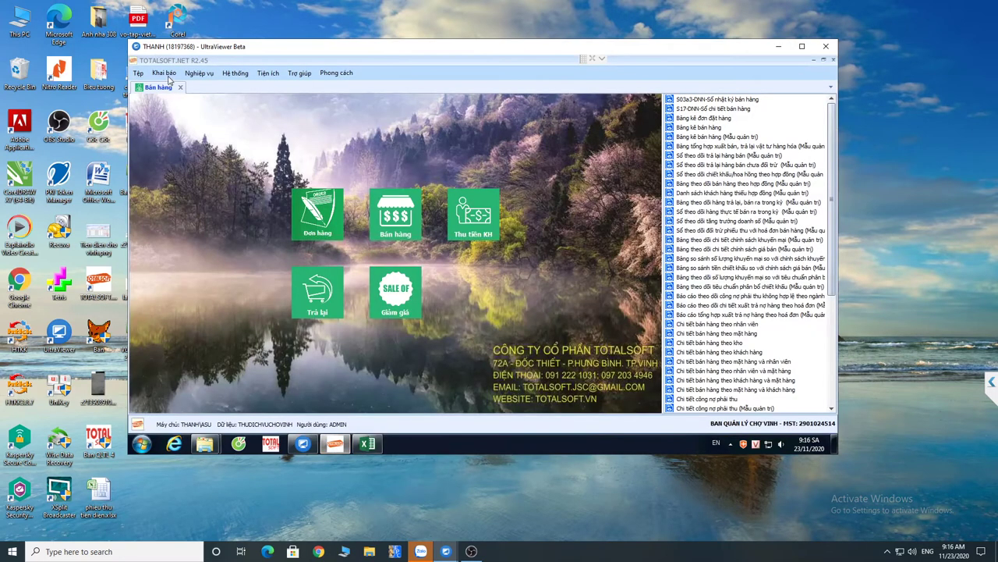
pyautogui.click(165, 74)
pyautogui.click(182, 132)
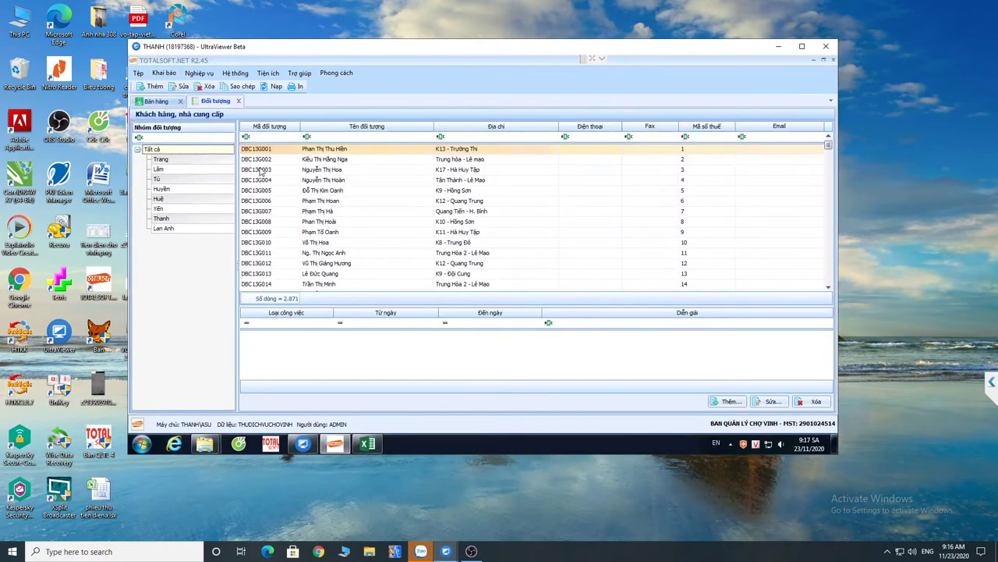
pyautogui.click(240, 102)
# Start a data import from Excel and choose File de dua du lieu ban hang in the Documents folder Dua du lieu dich vu vào phan mem.
pyautogui.click(267, 73)
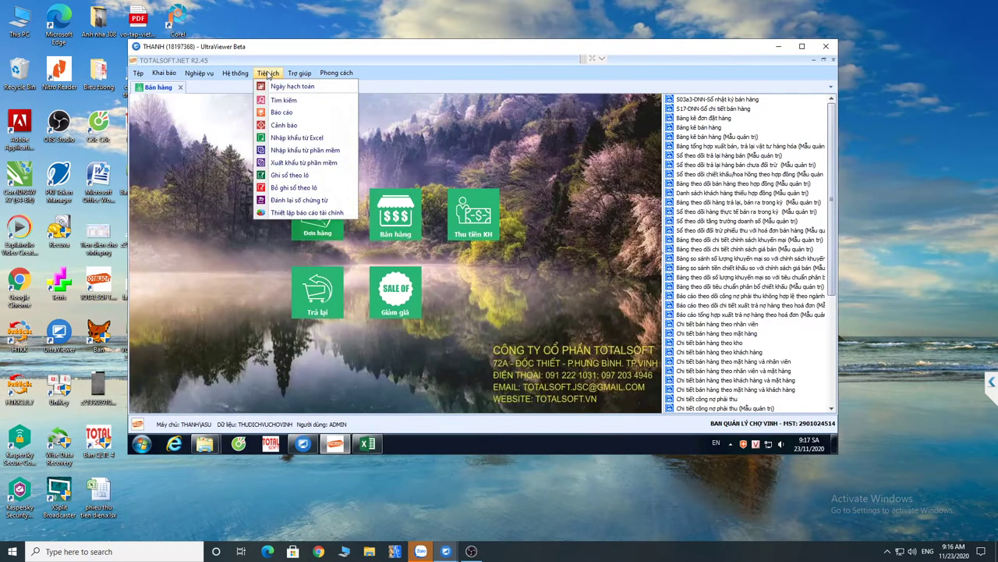
pyautogui.click(297, 138)
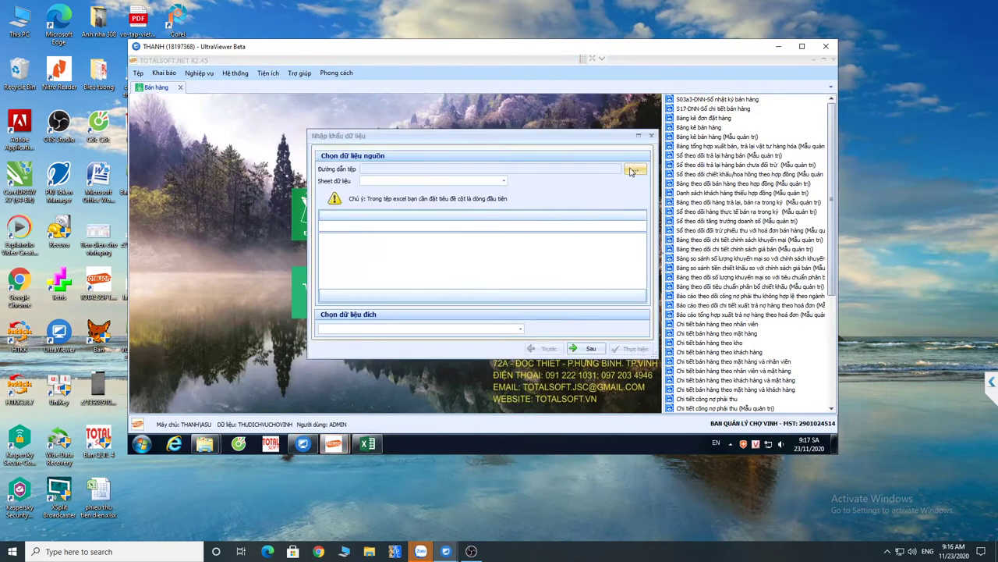
pyautogui.click(636, 171)
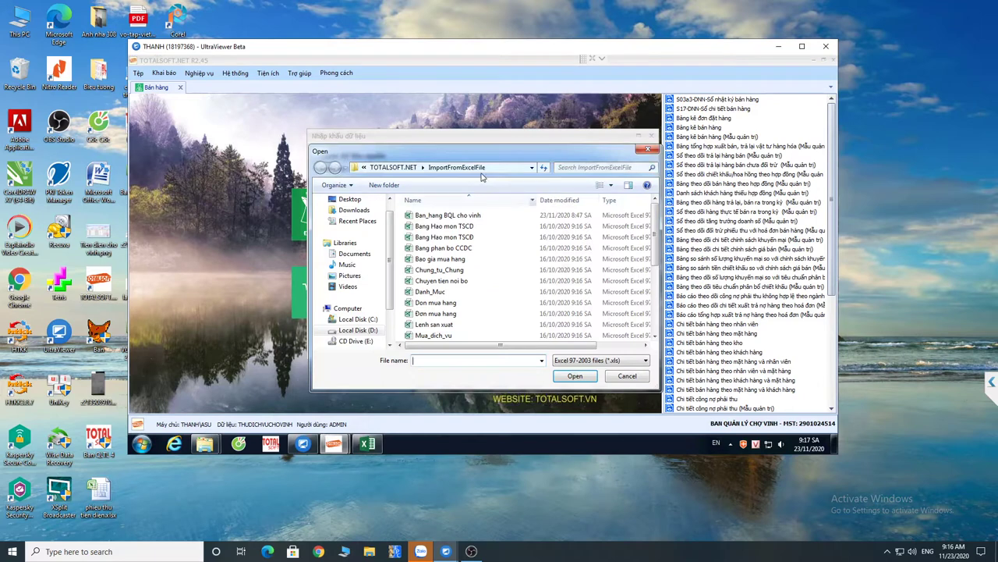
pyautogui.click(353, 254)
pyautogui.doubleClick(457, 256)
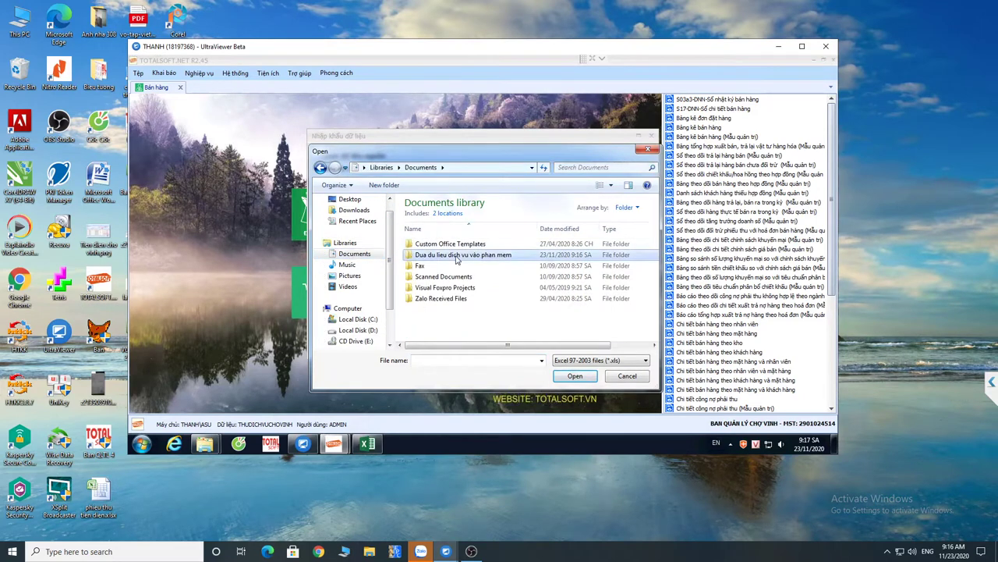
pyautogui.click(453, 243)
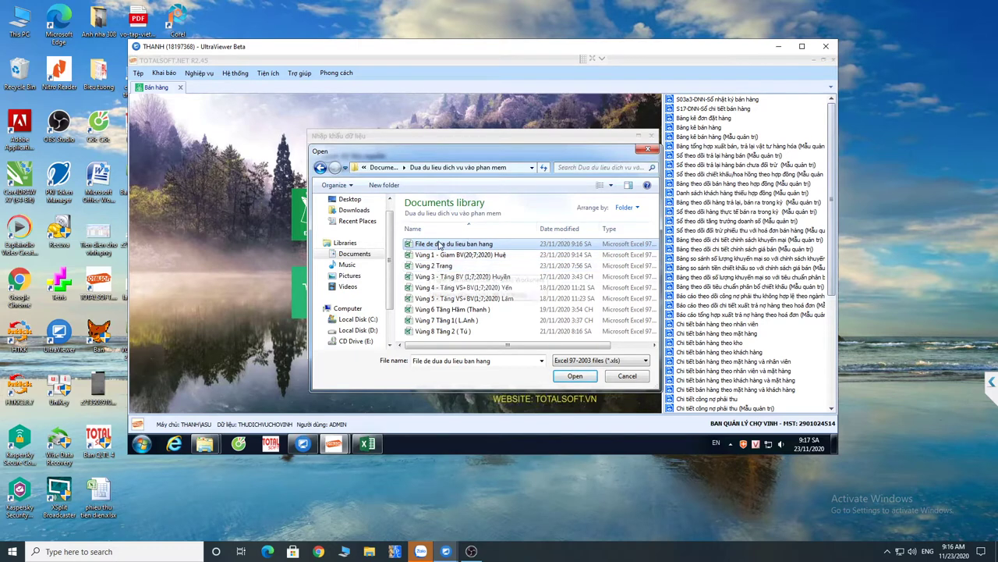
pyautogui.doubleClick(495, 257)
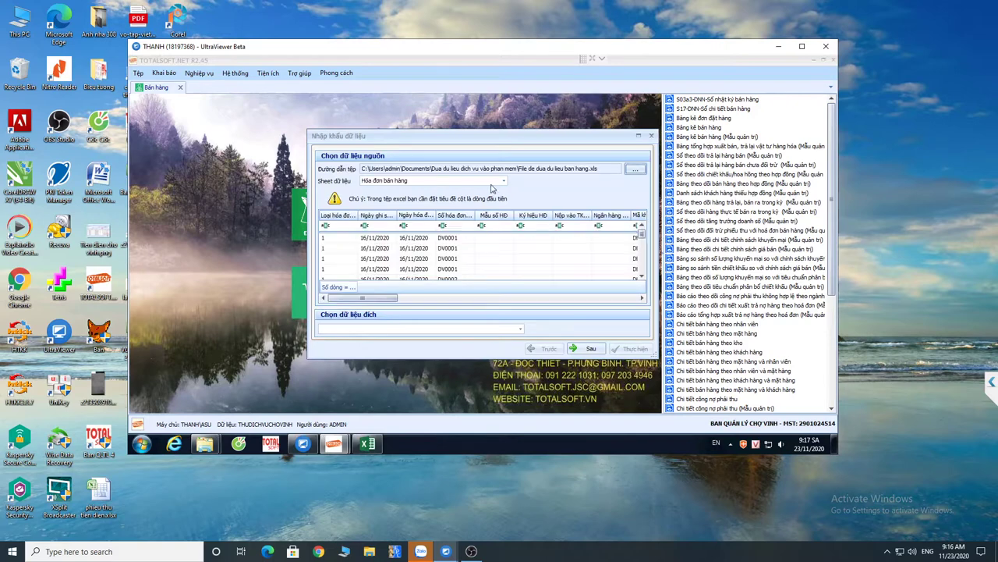
# Set the source sheet to Hóa đơn bán hàng and the destination data to Bán hàng, and continue to column matching.
pyautogui.click(504, 181)
pyautogui.click(398, 190)
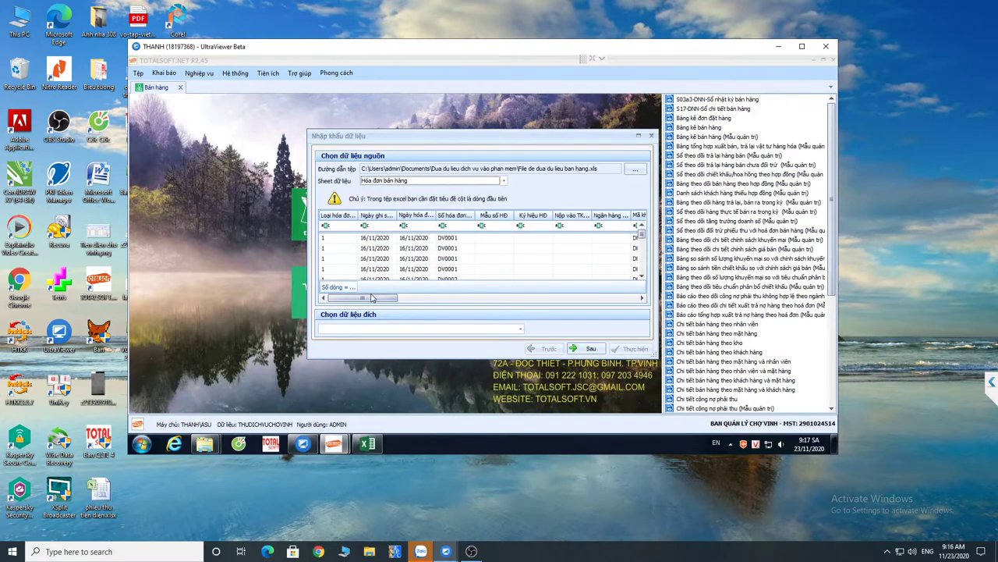
pyautogui.click(522, 330)
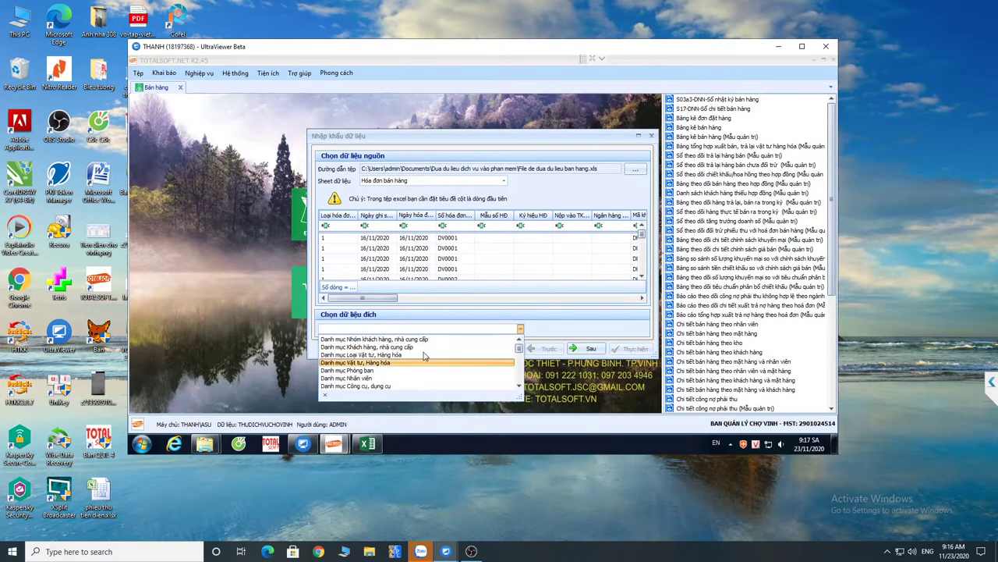
pyautogui.scroll(-3, 459, 378)
pyautogui.scroll(3, 359, 355)
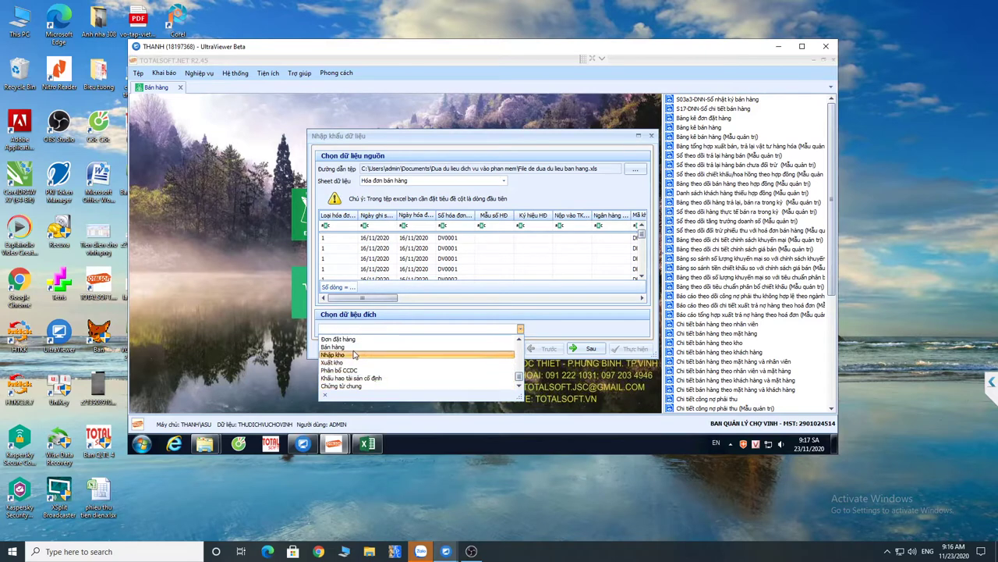
pyautogui.click(353, 351)
pyautogui.click(591, 349)
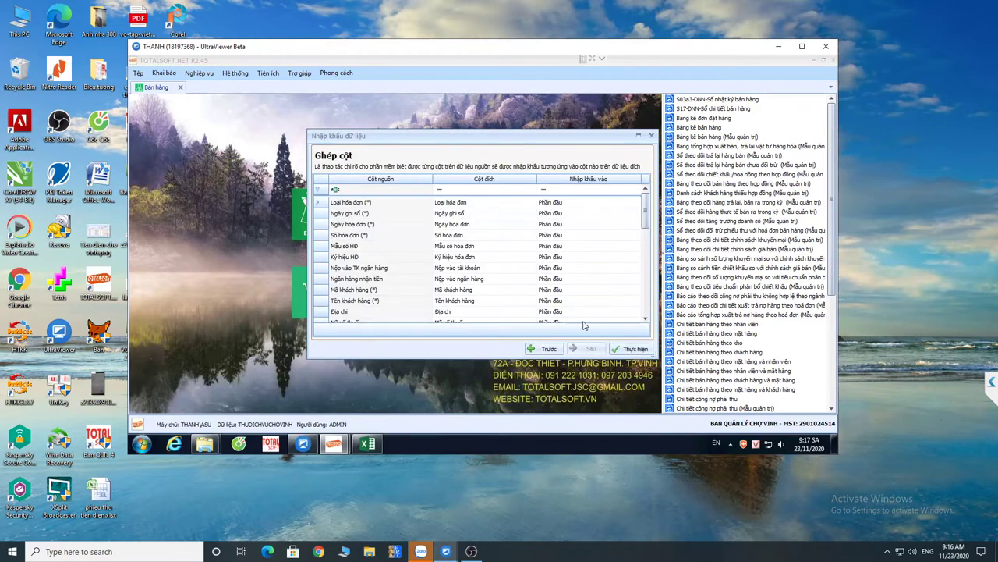
# Review the matched source and destination columns, run the import, and close the import dialog.
pyautogui.moveTo(648, 209)
pyautogui.mouseDown()
pyautogui.moveTo(647, 300)
pyautogui.moveTo(647, 195)
pyautogui.mouseUp()
pyautogui.click(627, 350)
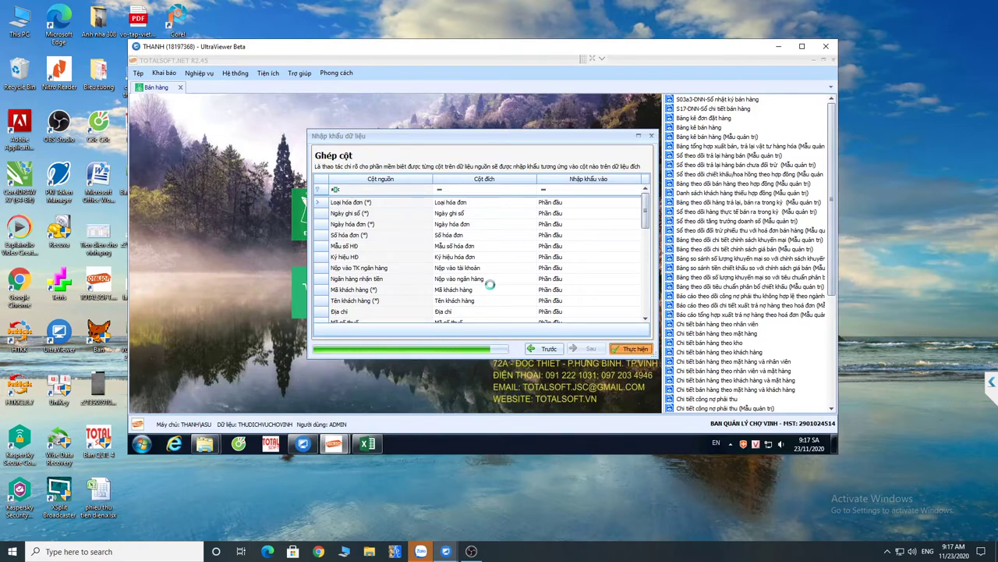
pyautogui.click(512, 291)
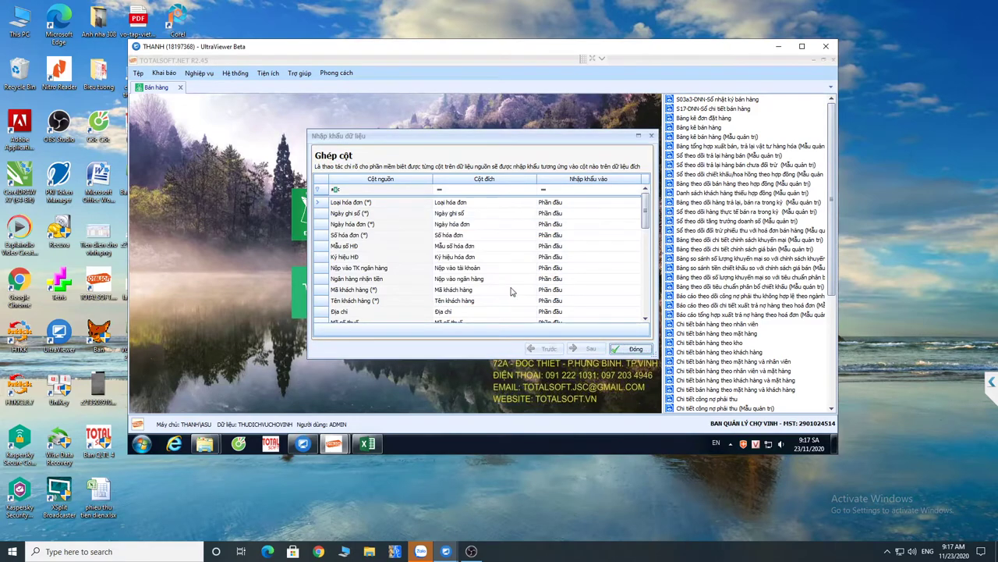
pyautogui.click(636, 349)
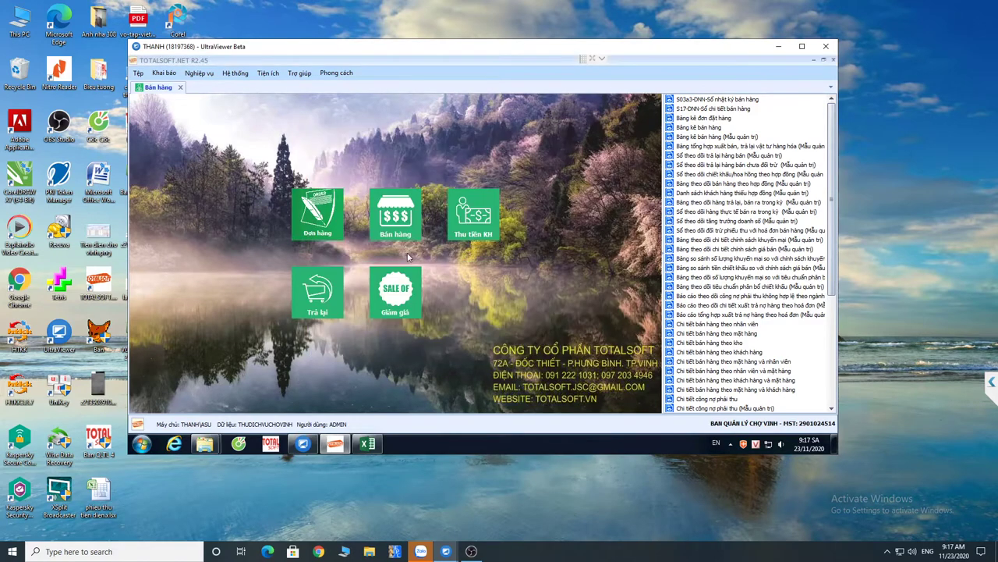
# Open the sales invoice list and look through the imported invoices from first to last.
pyautogui.click(395, 226)
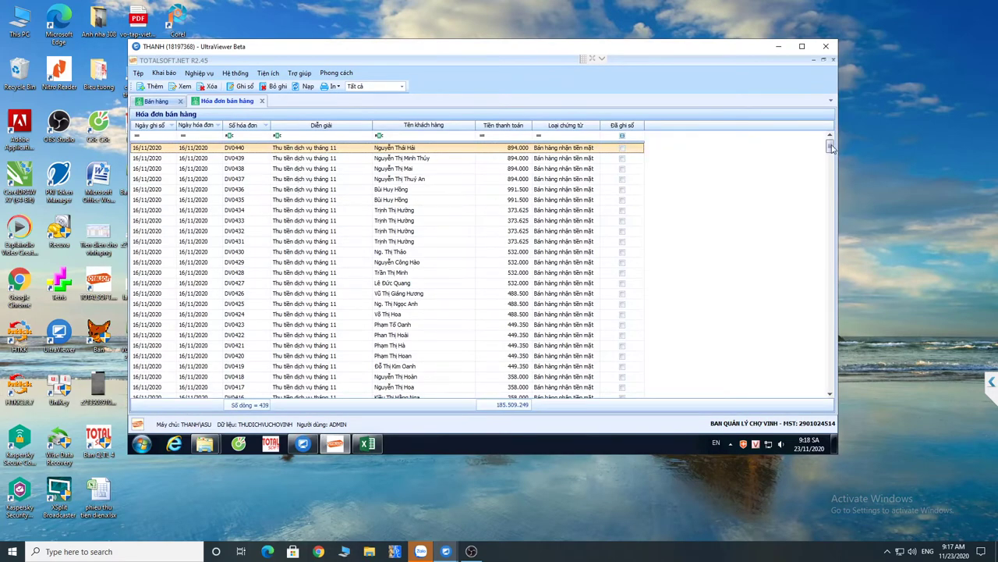
pyautogui.moveTo(832, 148); pyautogui.dragTo(833, 400)
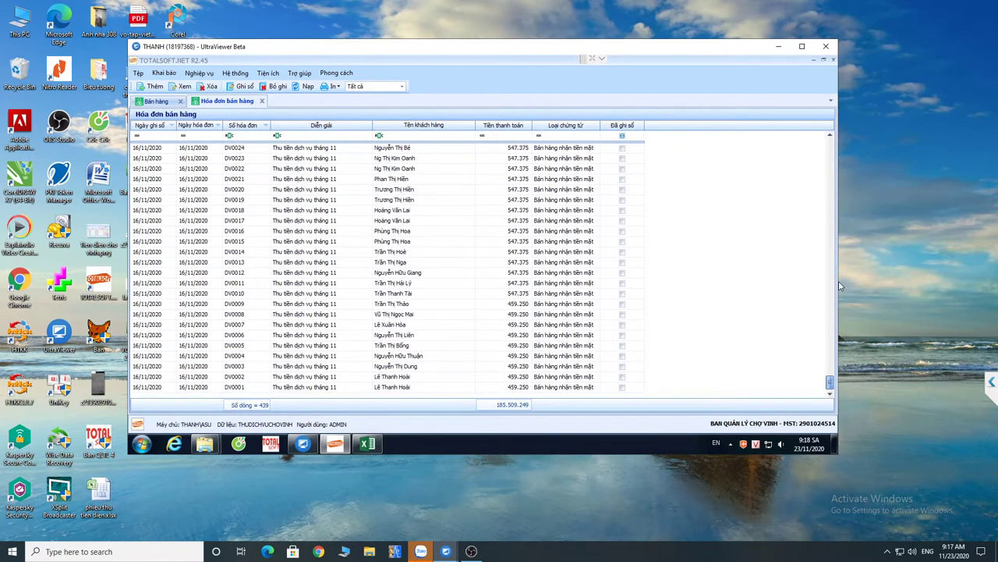
pyautogui.hotkey('ctrl', 'Home')
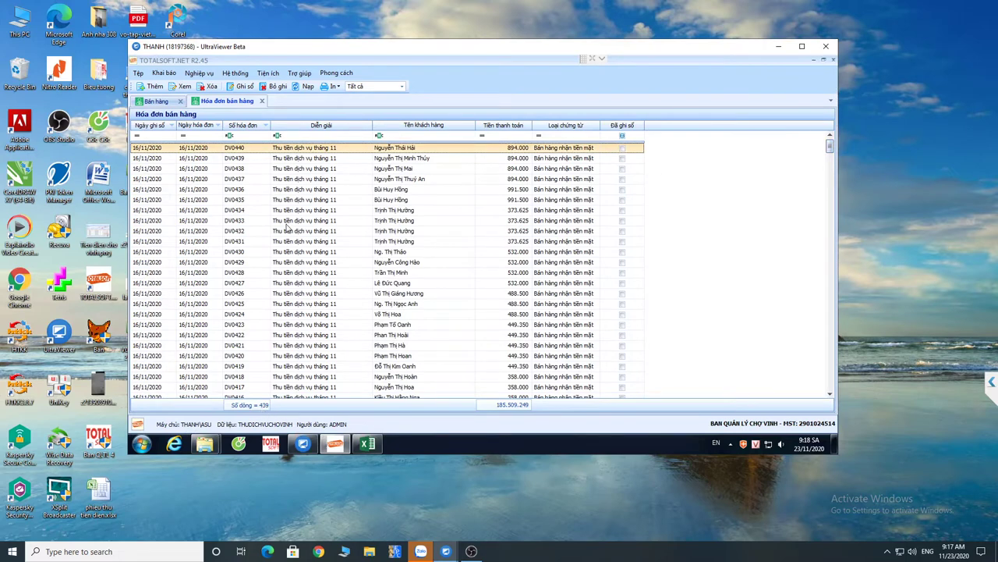
# Switch to Excel and close the Vùng 1 workbook.
pyautogui.click(367, 444)
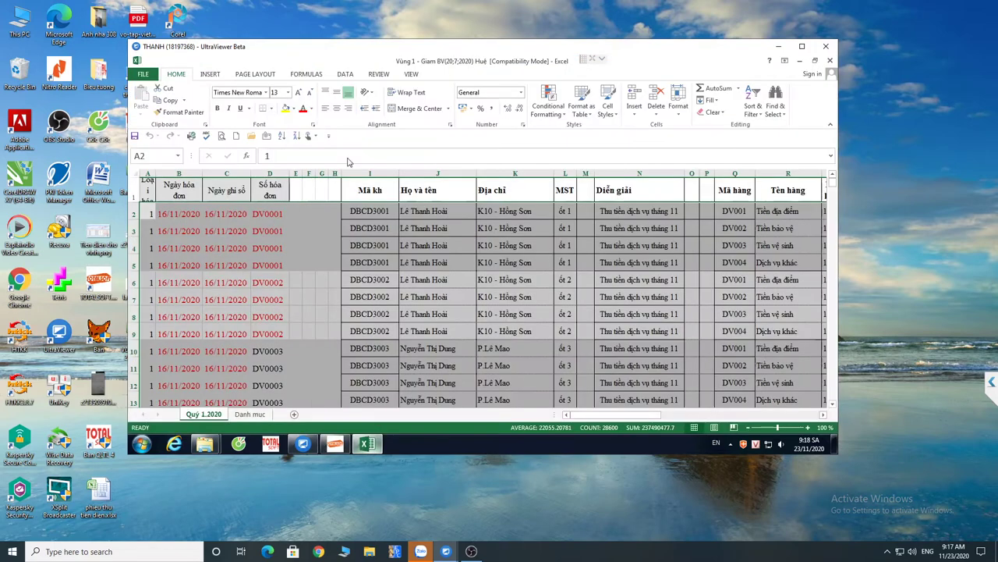
pyautogui.click(830, 61)
pyautogui.click(482, 272)
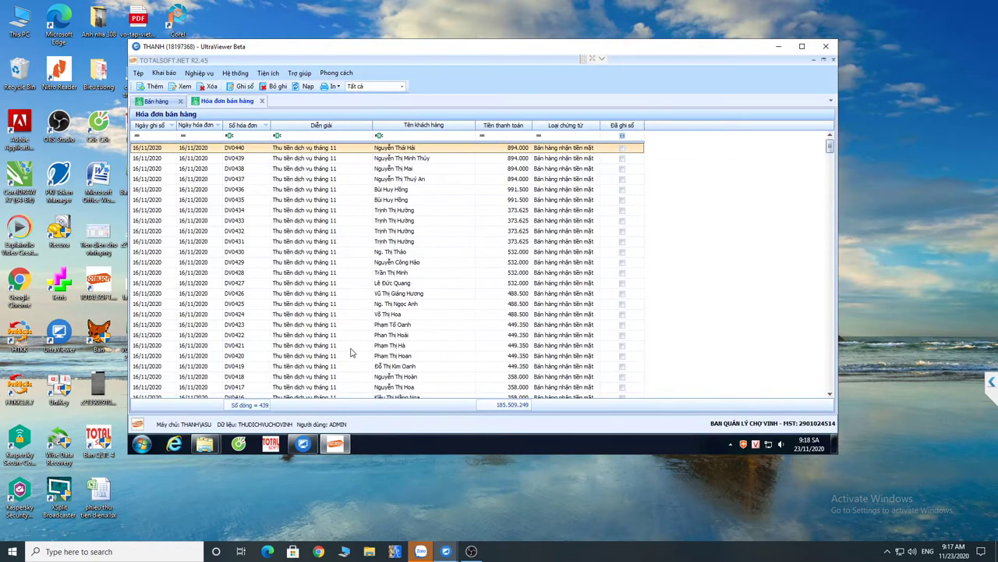
# Open the Vùng 2 workbook from the Dua du lieu dich vu vào phan mem folder and select its data starting at A2.
pyautogui.click(205, 448)
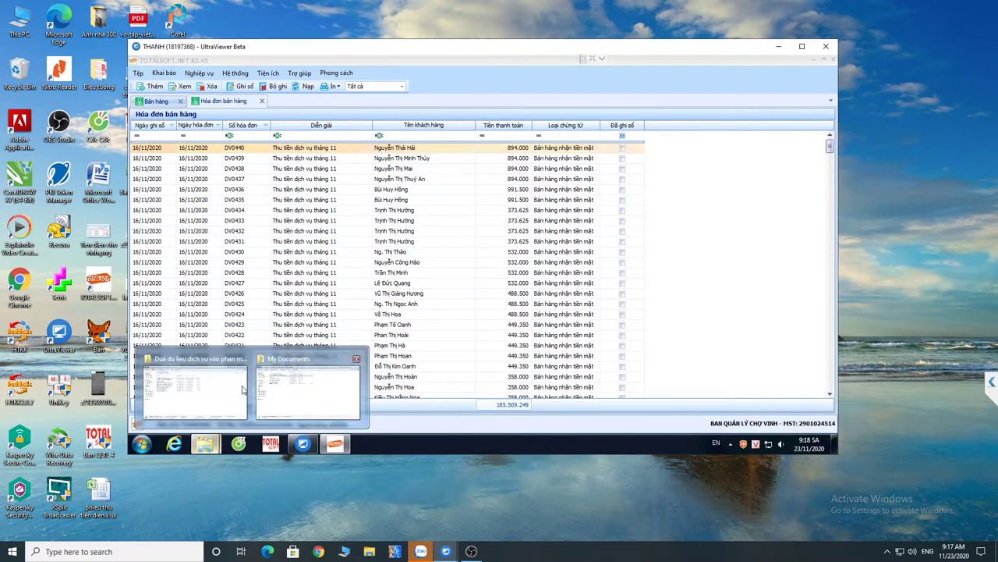
pyautogui.click(195, 387)
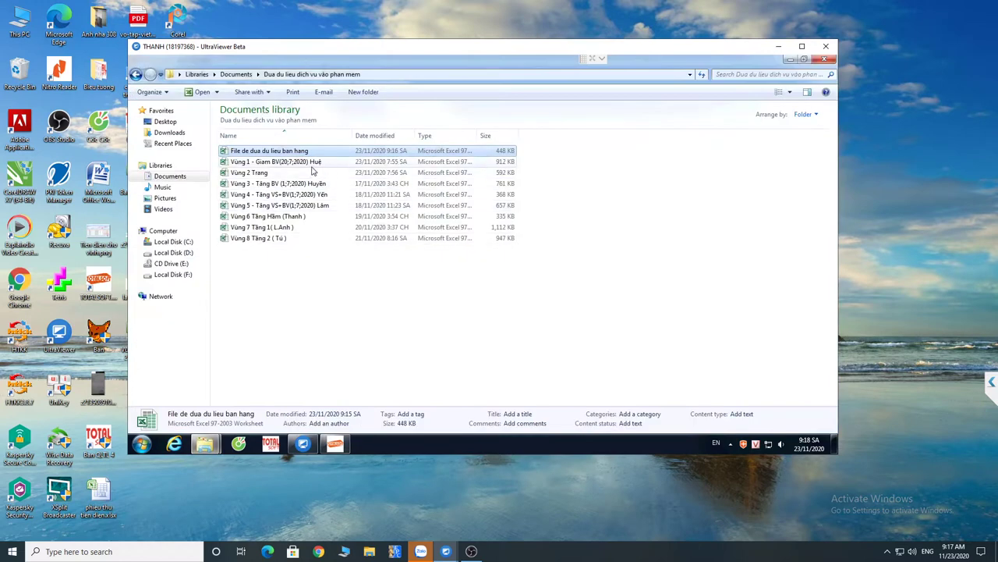
pyautogui.click(259, 173)
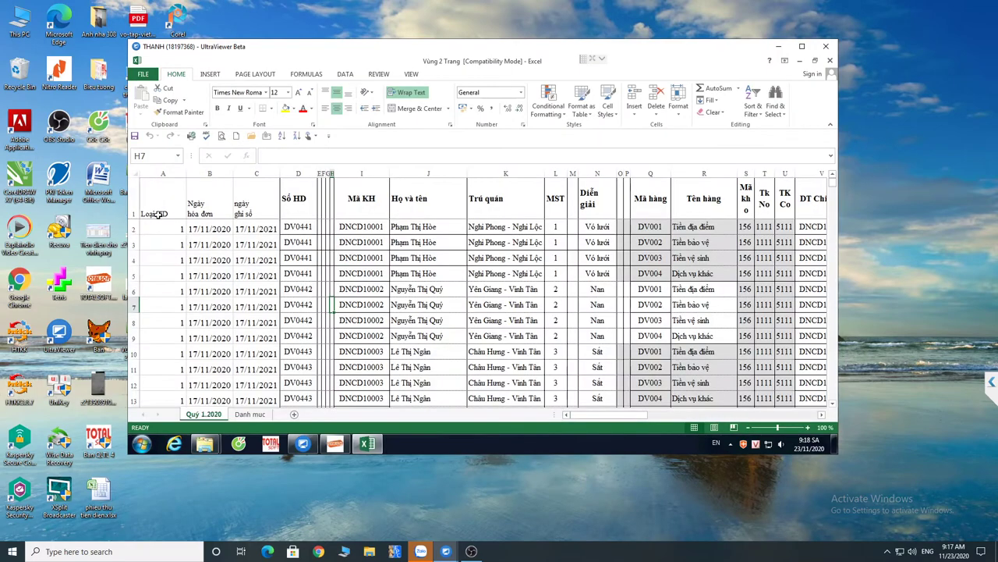
pyautogui.click(159, 226)
pyautogui.moveTo(158, 226); pyautogui.dragTo(812, 417)
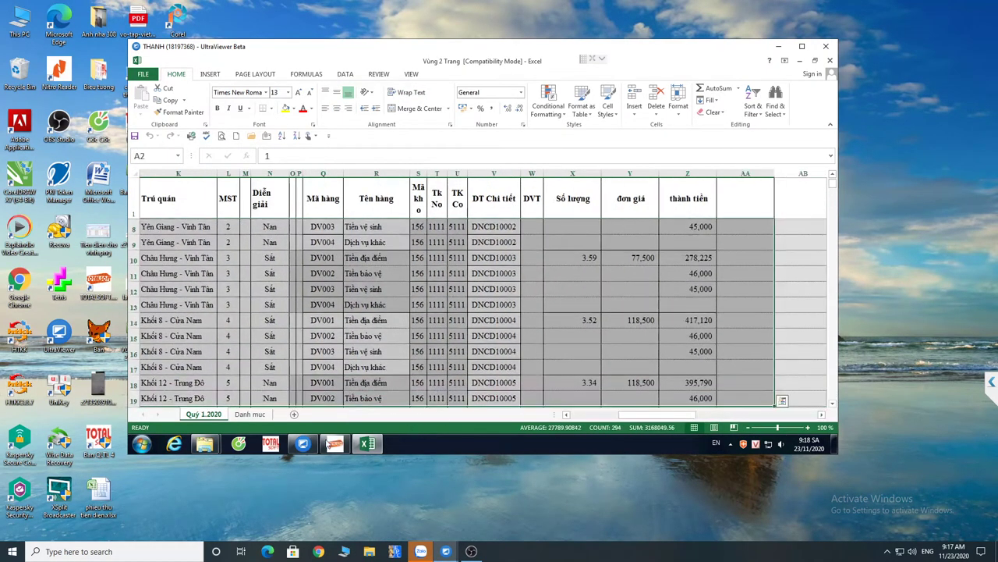
# Open the File de dua du lieu ban hang workbook and delete all old data rows below the header row.
pyautogui.click(204, 443)
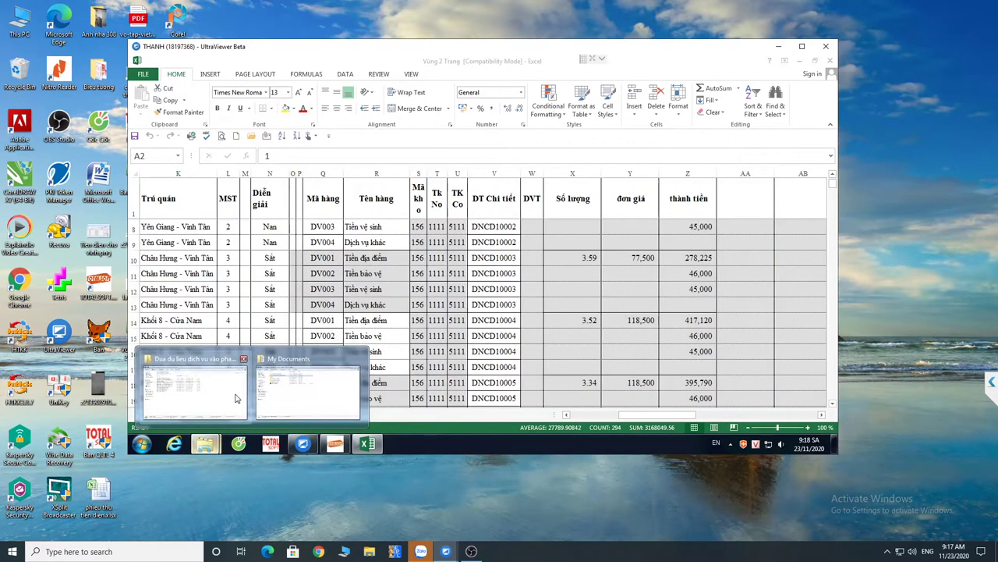
pyautogui.click(238, 393)
pyautogui.doubleClick(294, 152)
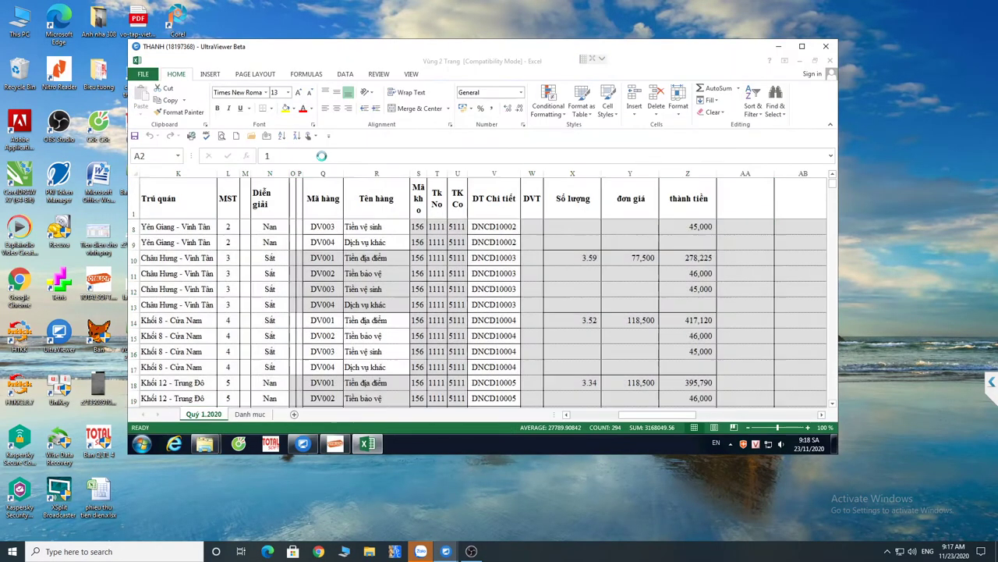
pyautogui.moveTo(136, 195); pyautogui.dragTo(165, 560)
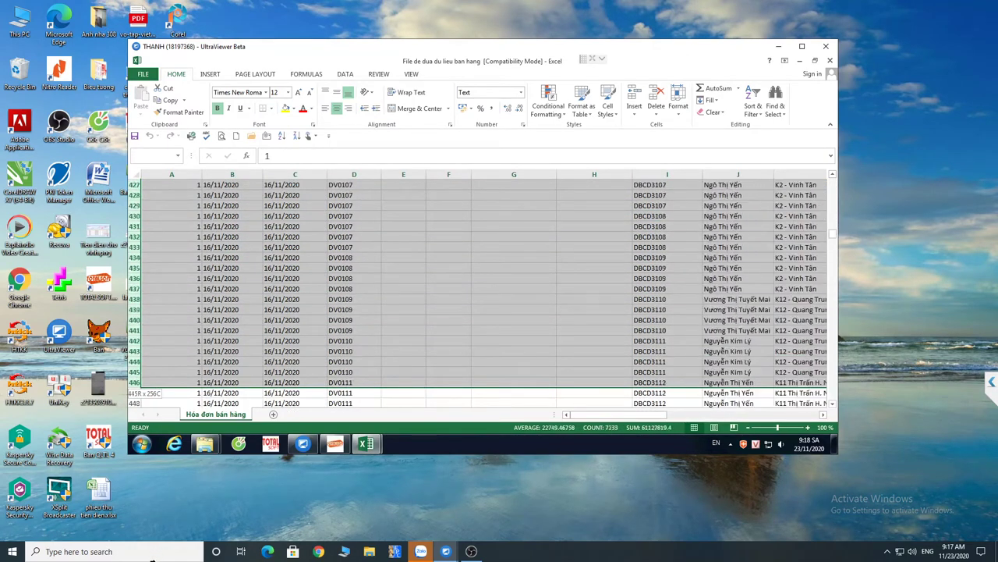
pyautogui.moveTo(148, 560); pyautogui.dragTo(169, 512)
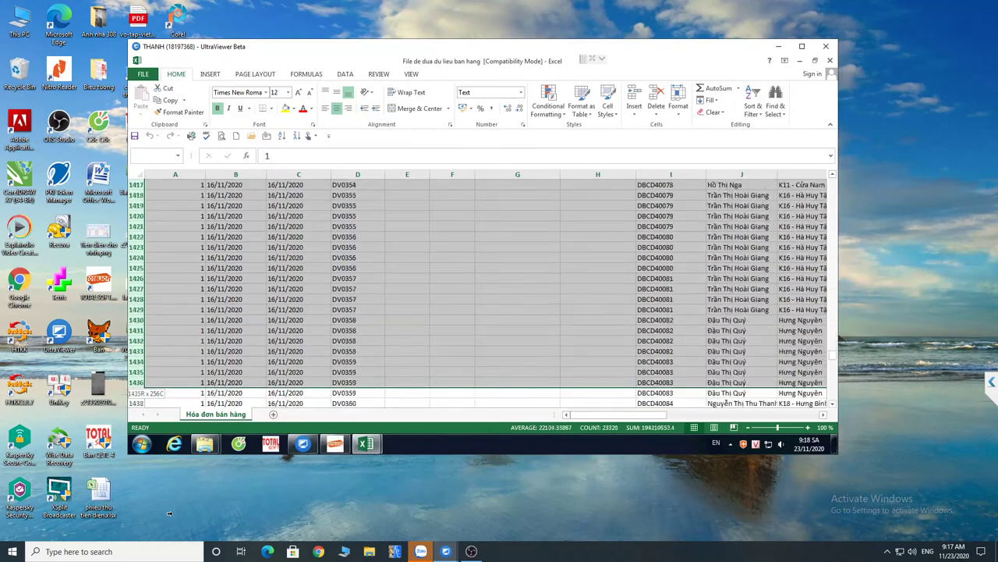
pyautogui.moveTo(169, 514); pyautogui.dragTo(141, 372)
pyautogui.rightClick(140, 373)
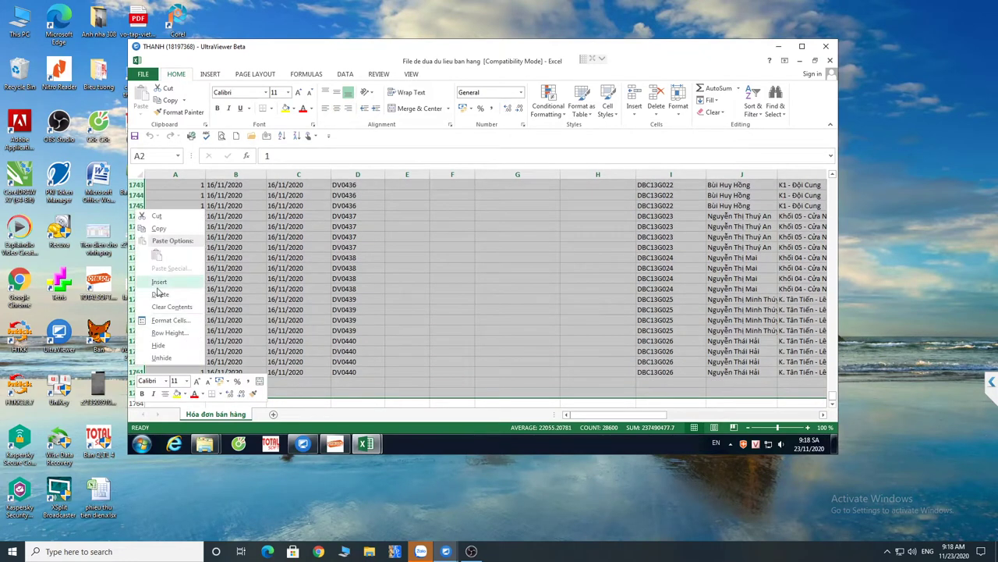
pyautogui.click(157, 297)
pyautogui.click(173, 197)
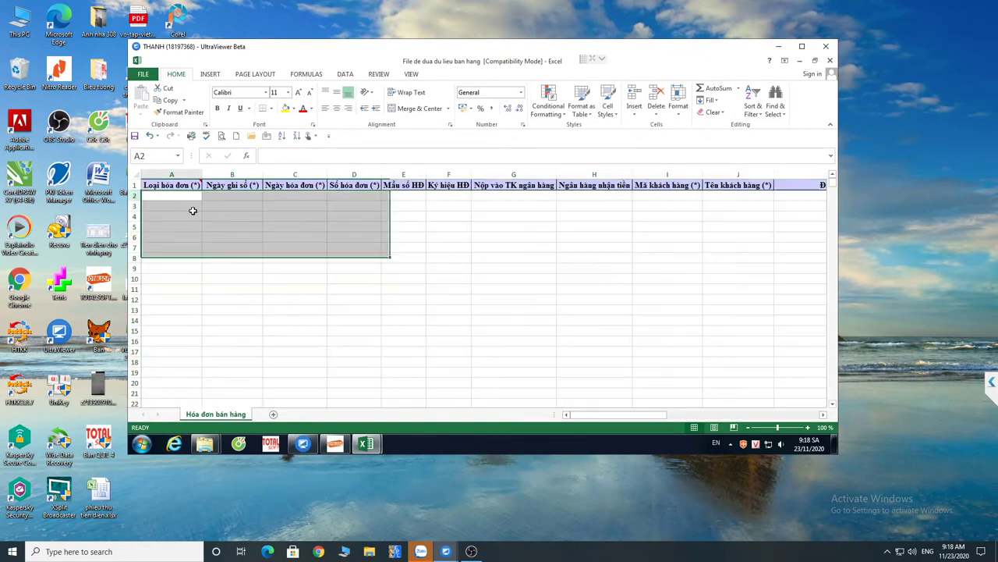
pyautogui.moveTo(378, 445)
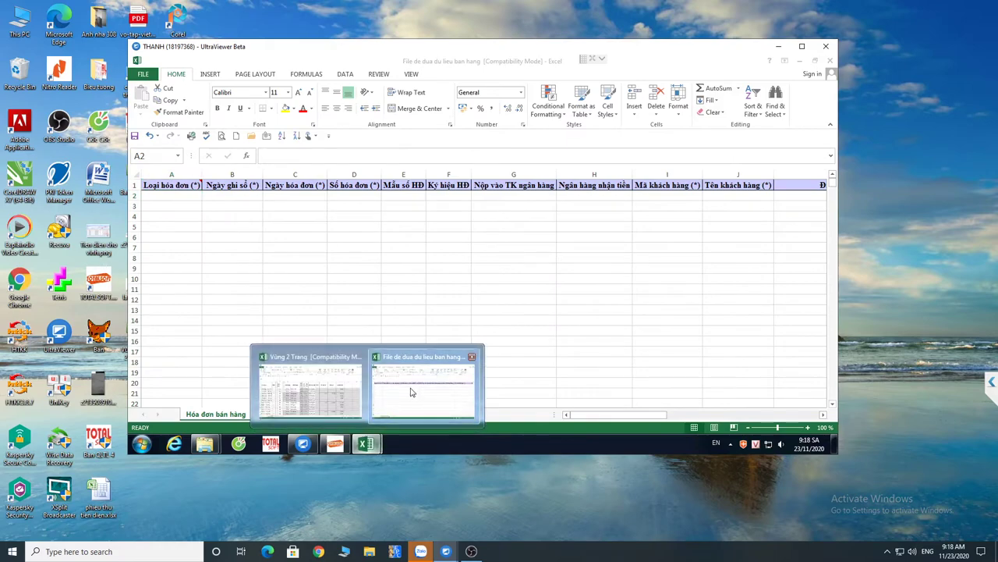
pyautogui.click(342, 389)
pyautogui.click(178, 242)
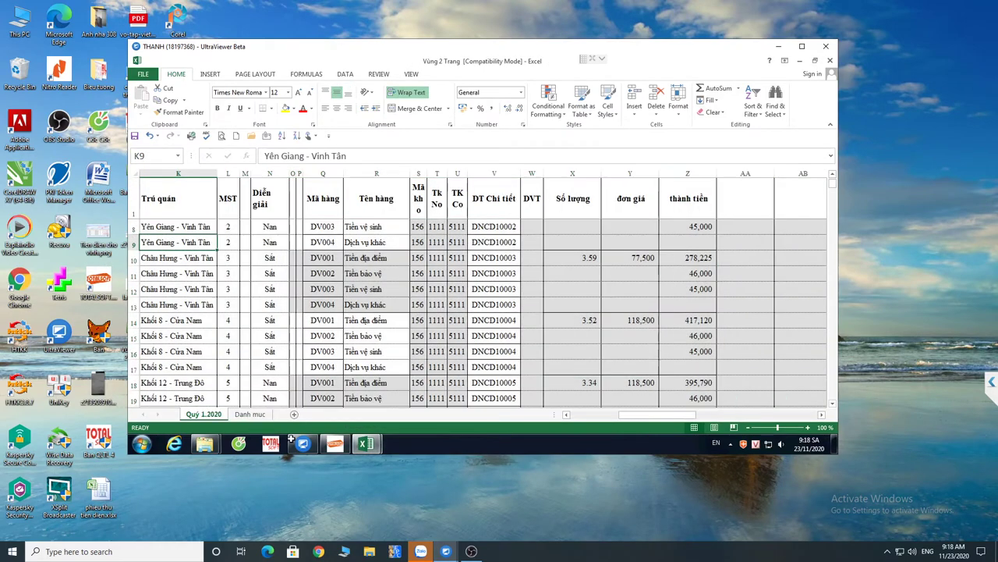
# Switch to TOTALSOFT.NET, select all invoices in the Hóa đơn bán hàng list, and post them to the ledger (Ghi sổ).
pyautogui.click(335, 451)
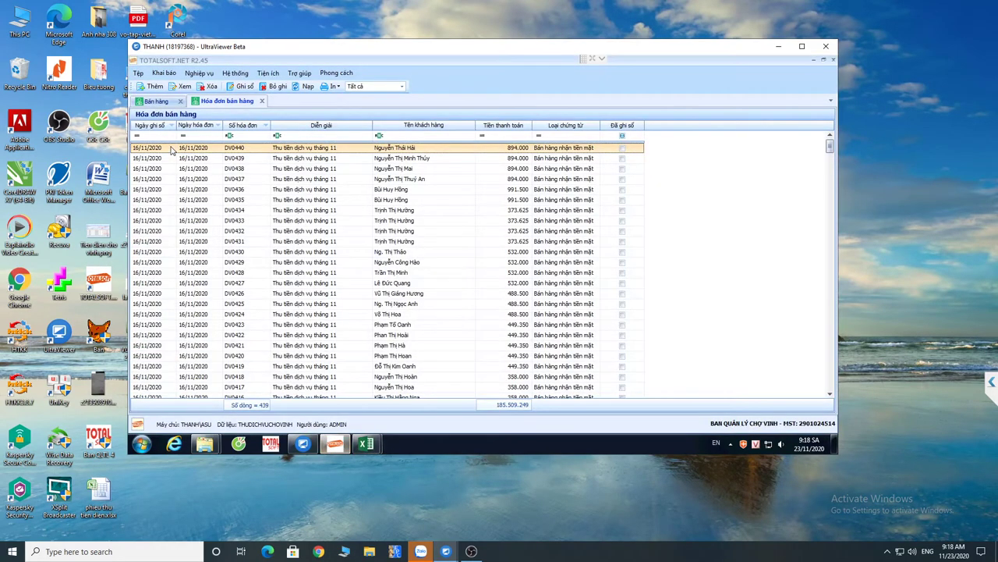
pyautogui.hotkey('ctrl', 'a')
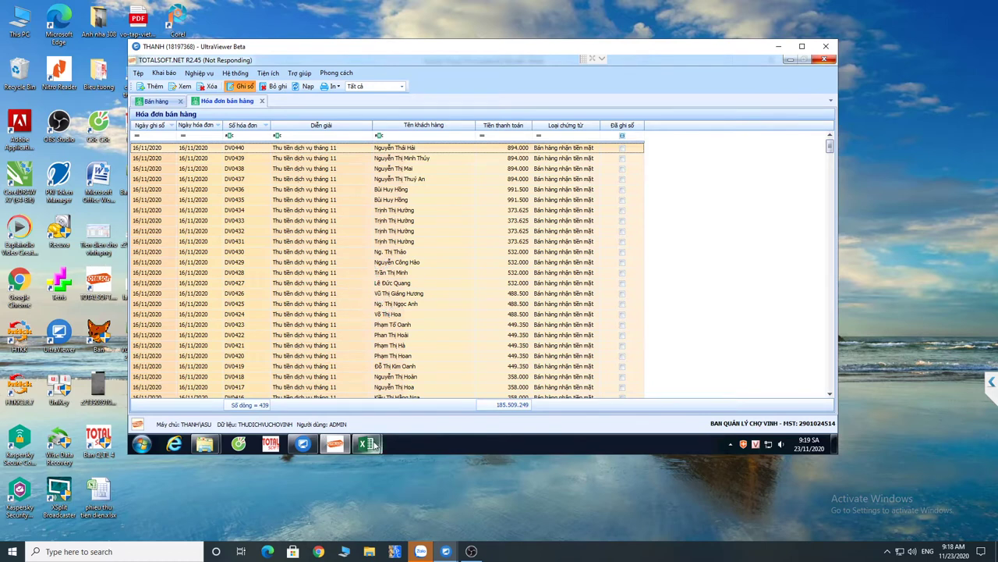
pyautogui.moveTo(369, 444)
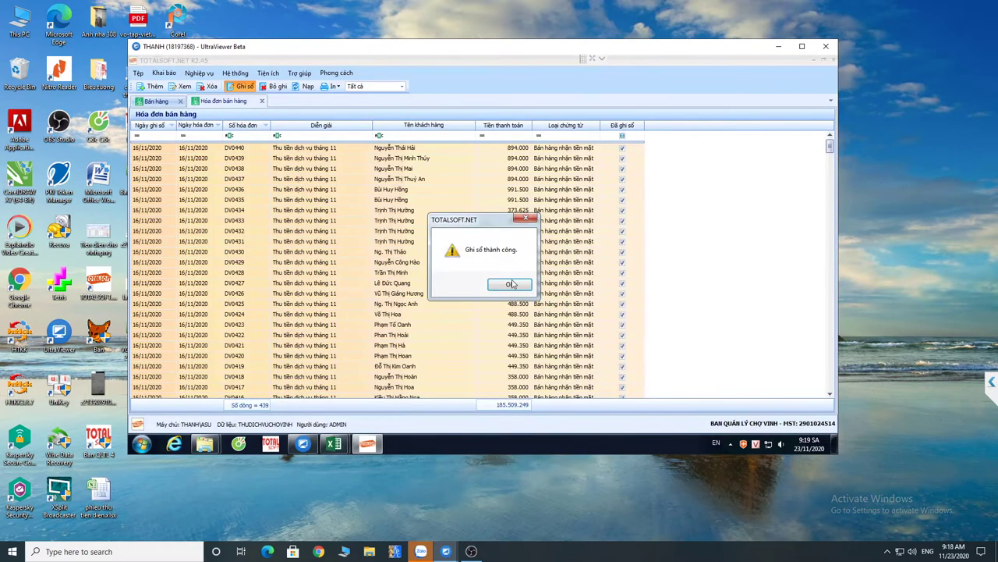
pyautogui.click(514, 285)
# Switch to the Vùng 2 Trang workbook in Excel and copy its data from A2 through the thành tiền column in row 1265.
pyautogui.moveTo(333, 444)
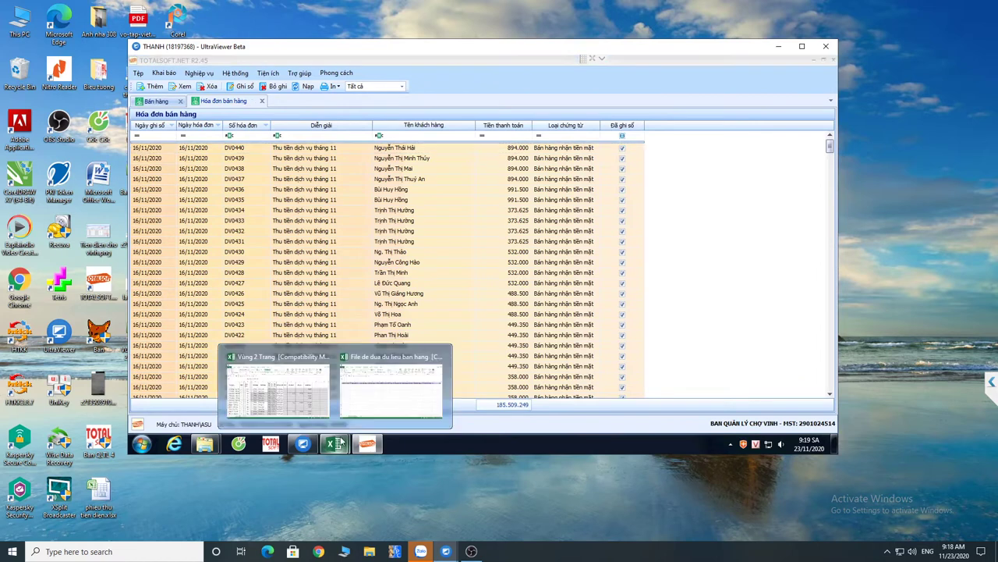
pyautogui.click(309, 384)
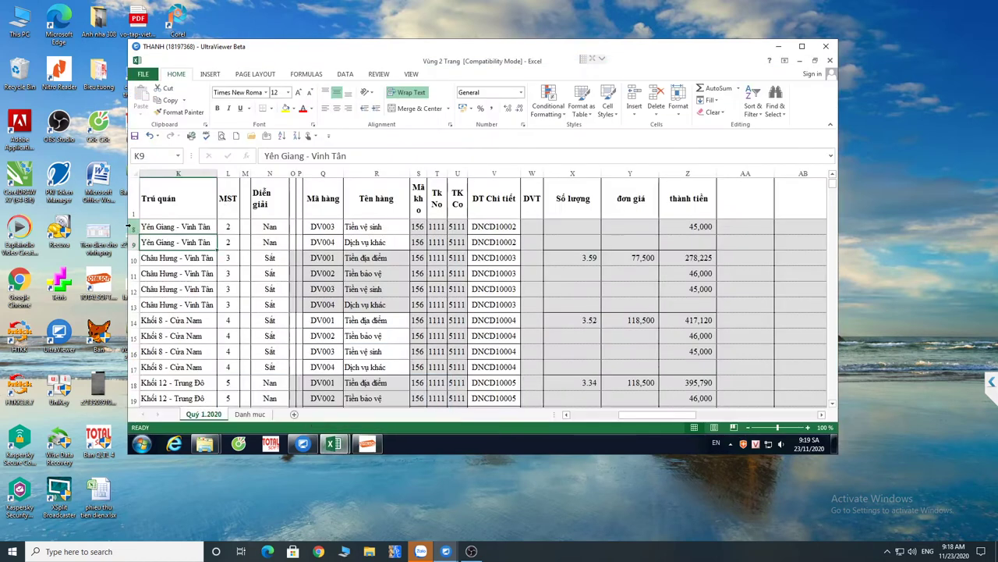
pyautogui.scroll(2, 173, 232)
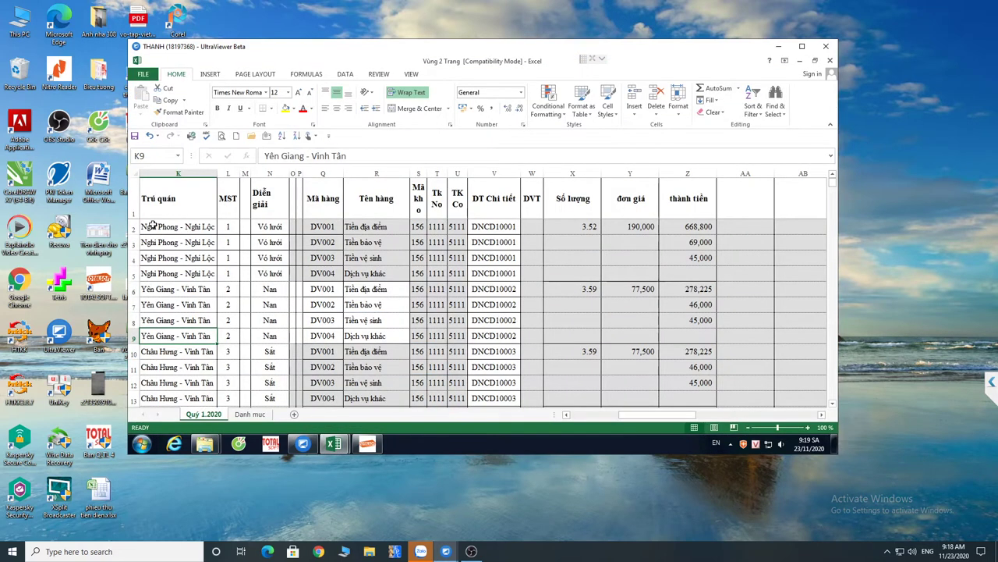
pyautogui.click(153, 225)
pyautogui.press('Home')
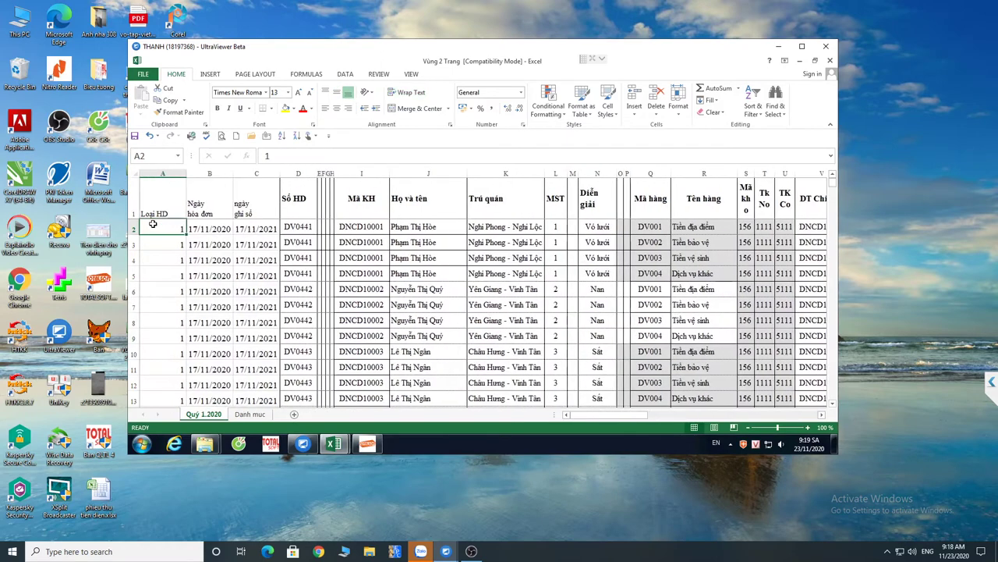
pyautogui.moveTo(153, 225); pyautogui.dragTo(237, 559)
pyautogui.moveTo(238, 559); pyautogui.dragTo(243, 353)
pyautogui.rightClick(243, 352)
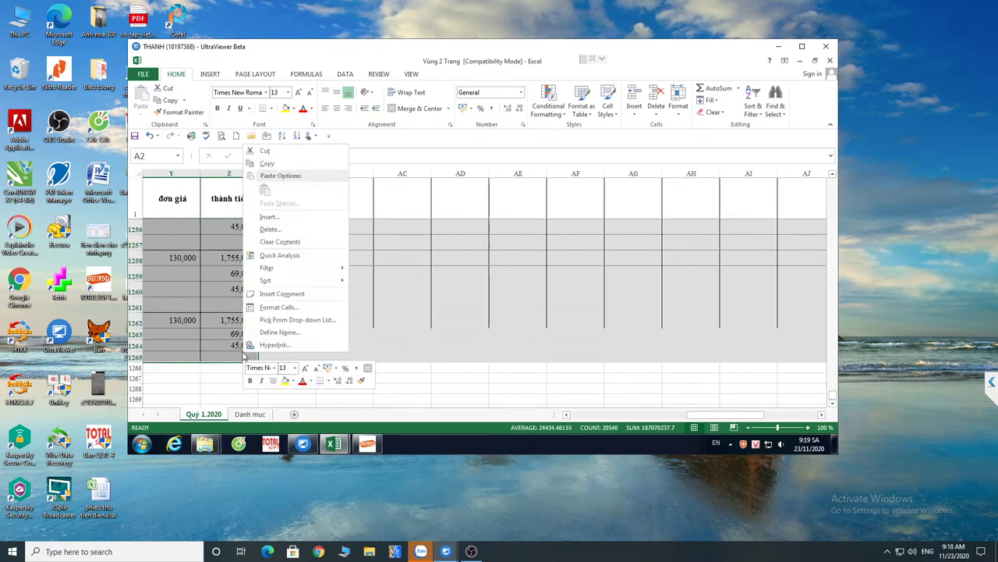
pyautogui.click(254, 164)
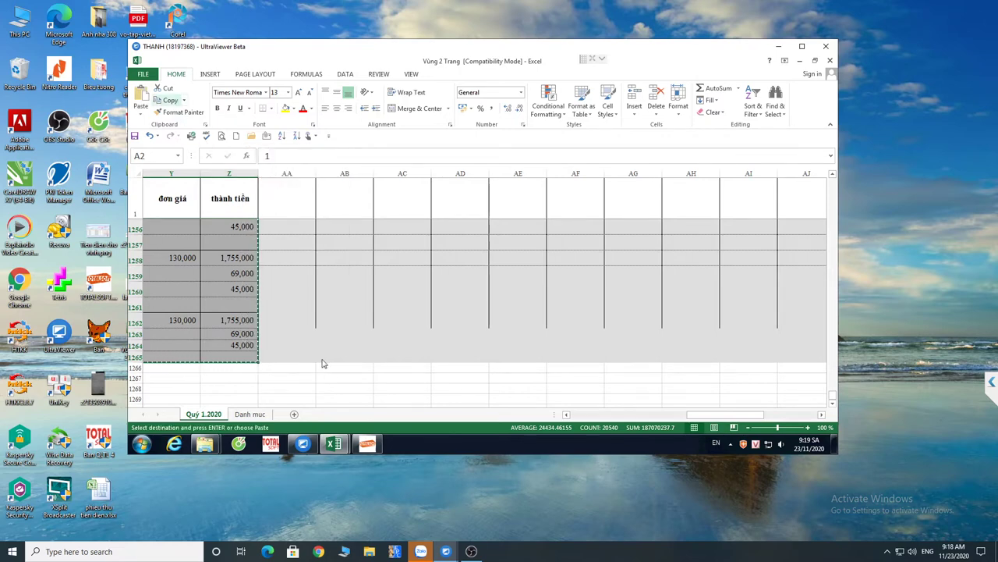
# Paste the copied data with Paste Special into the File de dua du lieu ban hang workbook, starting at A2.
pyautogui.moveTo(337, 445)
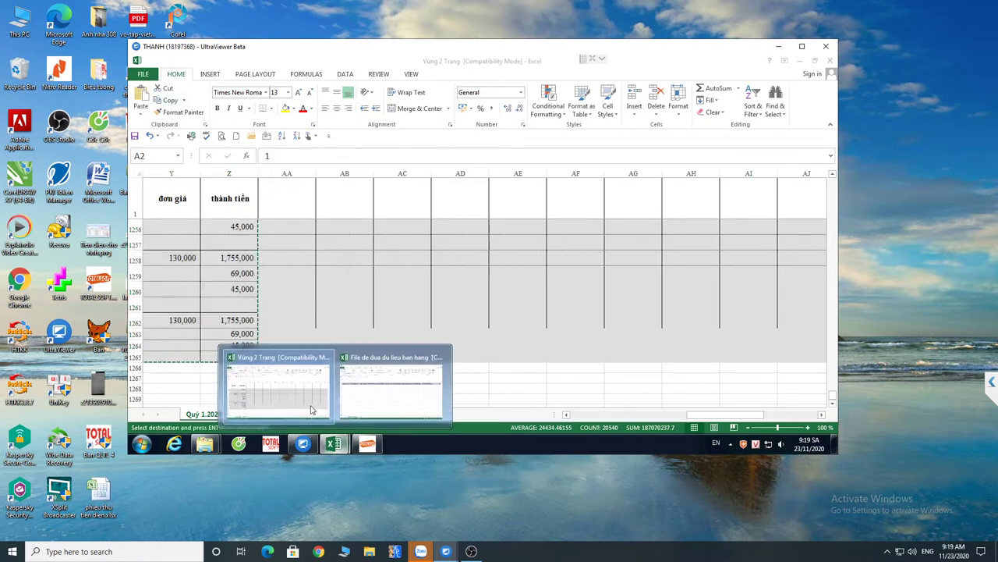
pyautogui.click(382, 397)
pyautogui.rightClick(158, 194)
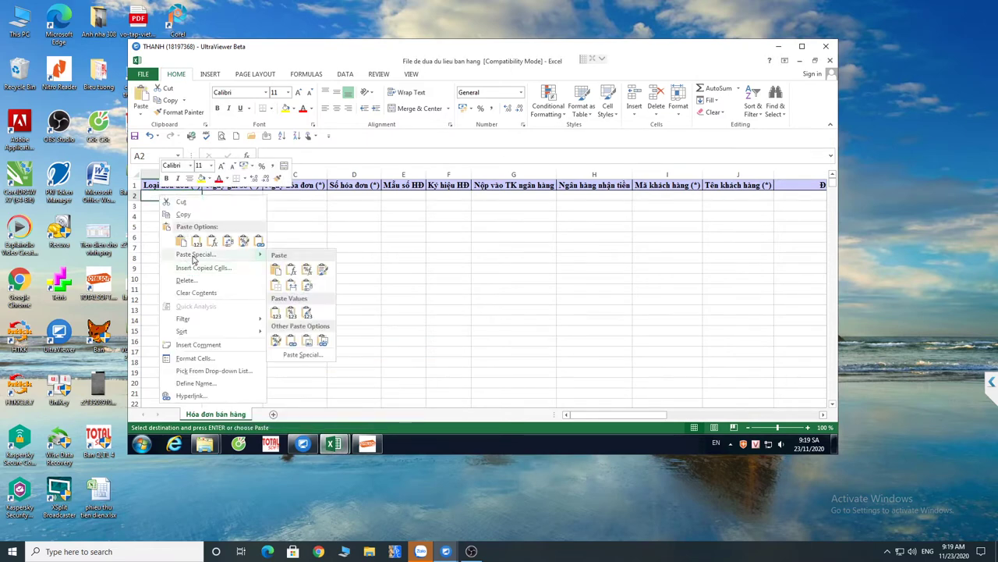
pyautogui.click(195, 255)
pyautogui.click(154, 216)
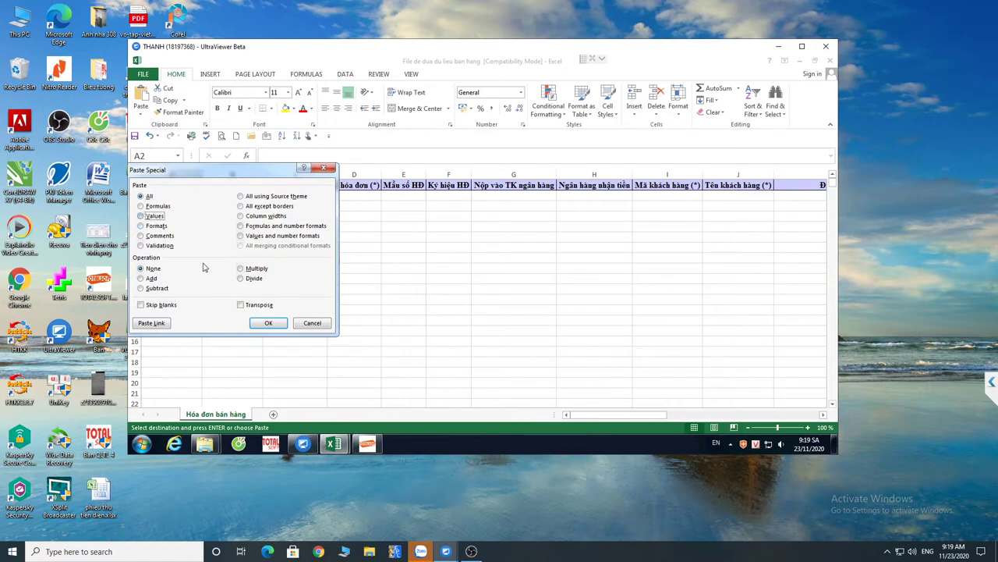
pyautogui.click(268, 323)
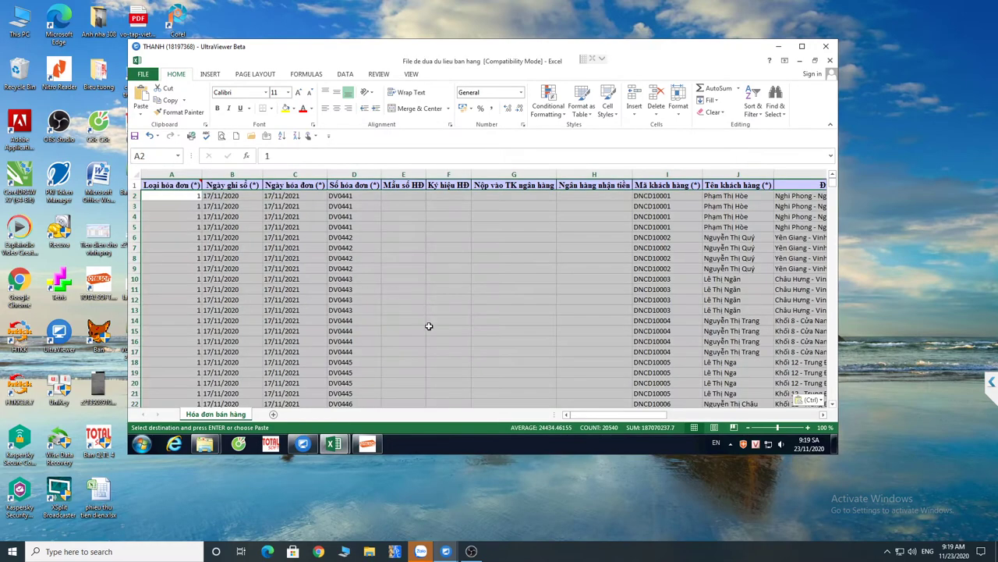
# Save and close the File de dua du lieu ban hang workbook.
pyautogui.moveTo(649, 420); pyautogui.dragTo(258, 310)
pyautogui.click(229, 247)
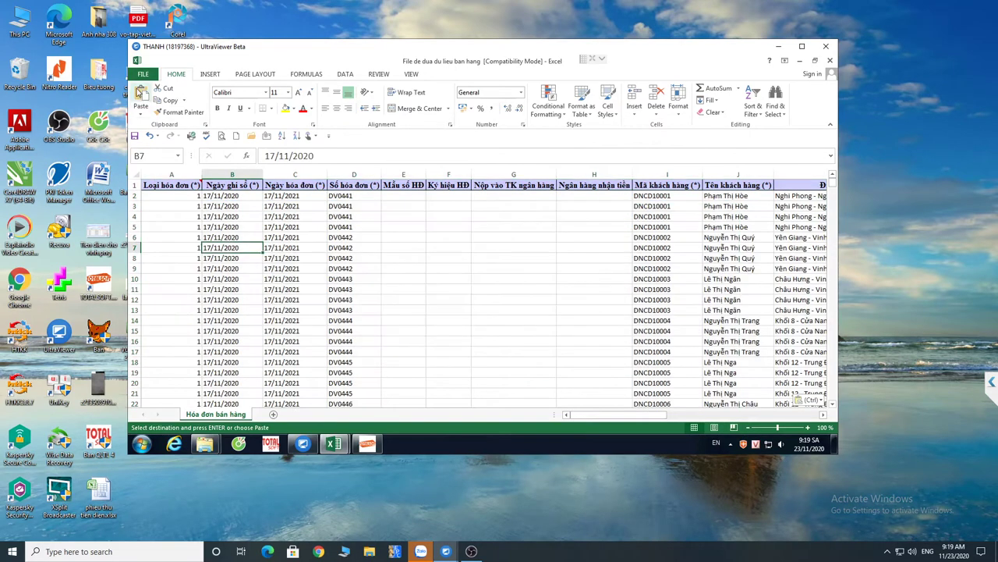
pyautogui.click(143, 73)
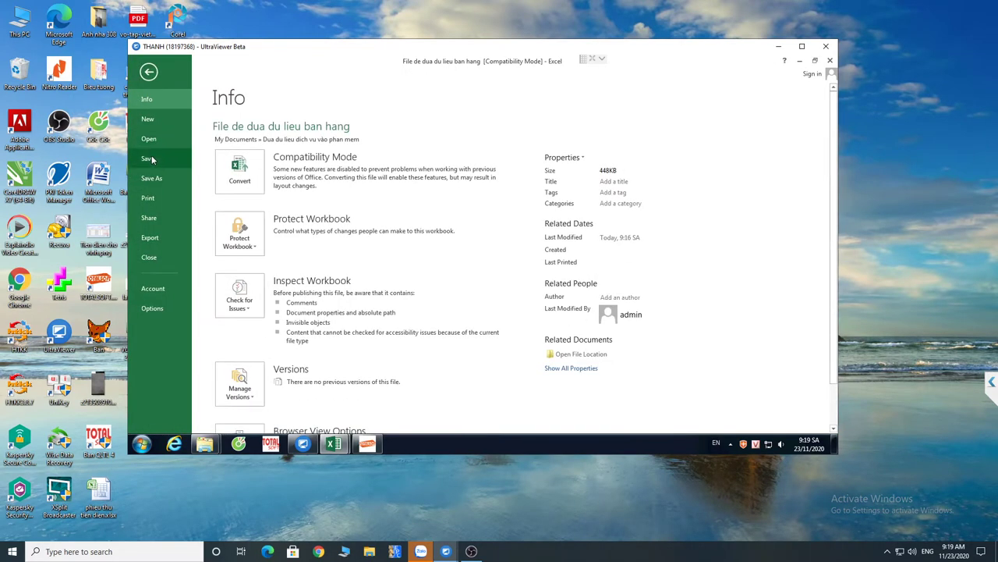
pyautogui.press('Escape')
pyautogui.click(829, 61)
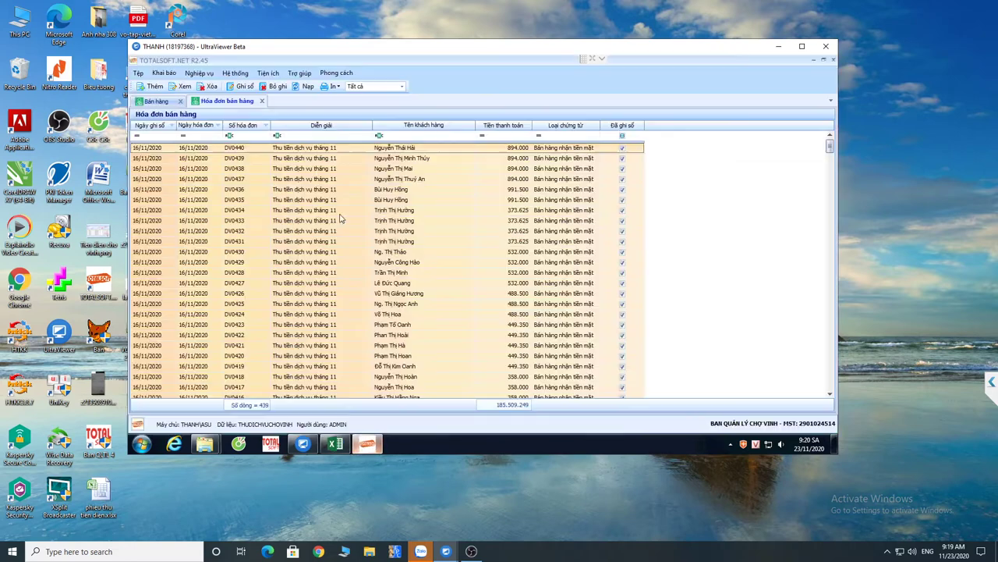
# Switch to TOTALSOFT.NET, start an import from Excel, and load File de dua du lieu ban hang as the source file.
pyautogui.click(366, 443)
pyautogui.click(267, 73)
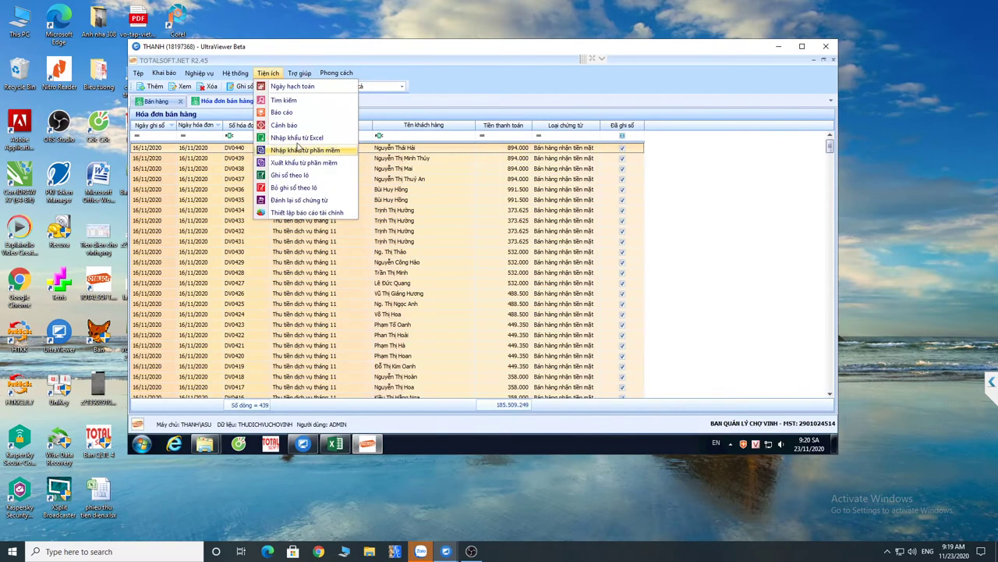
pyautogui.click(300, 146)
pyautogui.click(644, 170)
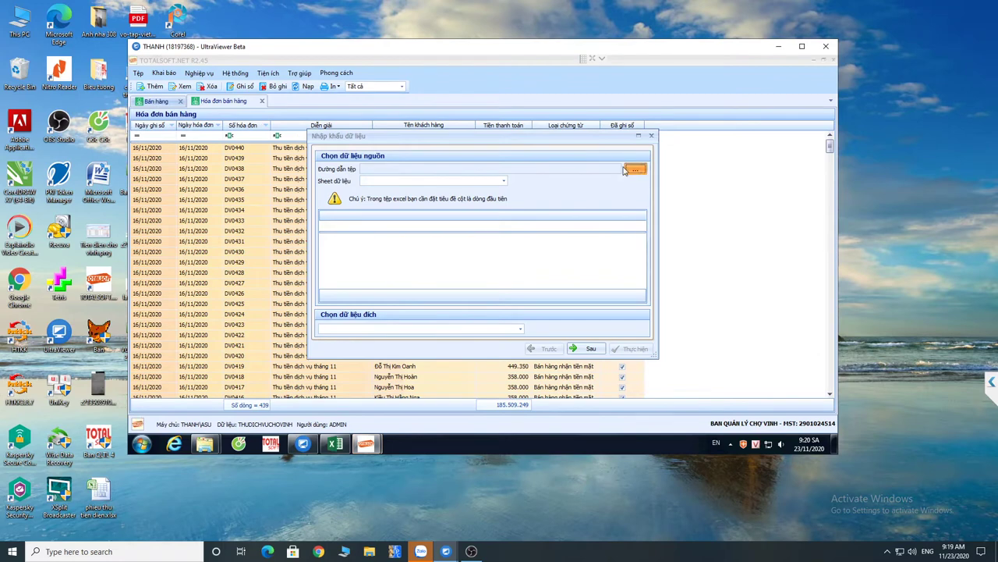
pyautogui.click(431, 245)
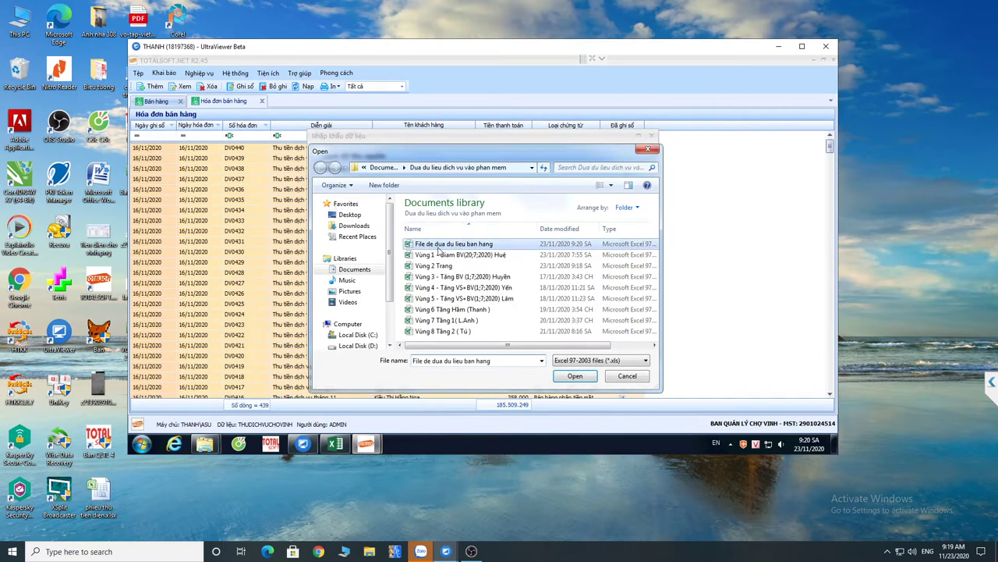
pyautogui.click(575, 375)
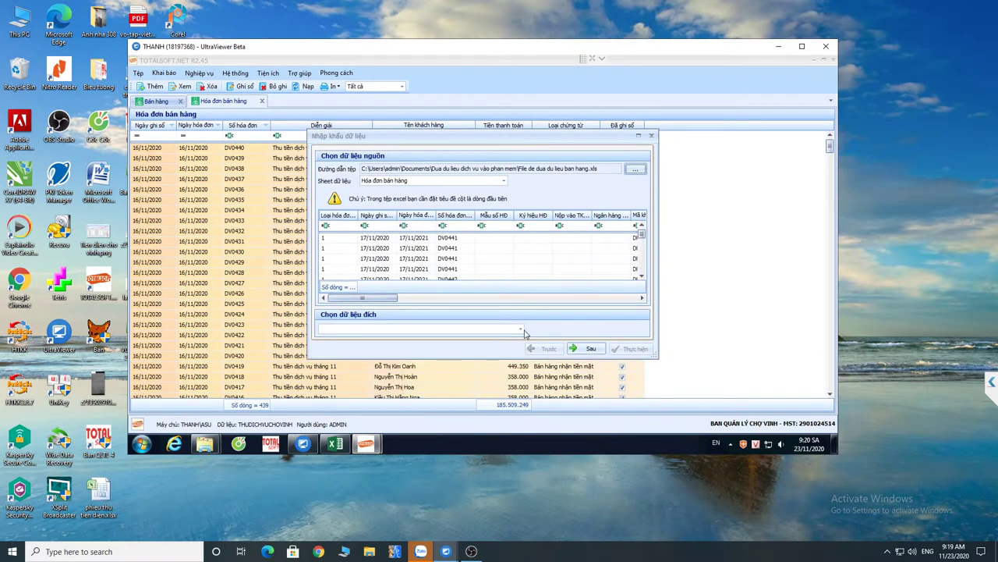
# Choose Bán hàng as the destination data and continue to the column mapping (Ghép cột).
pyautogui.click(522, 332)
pyautogui.click(521, 330)
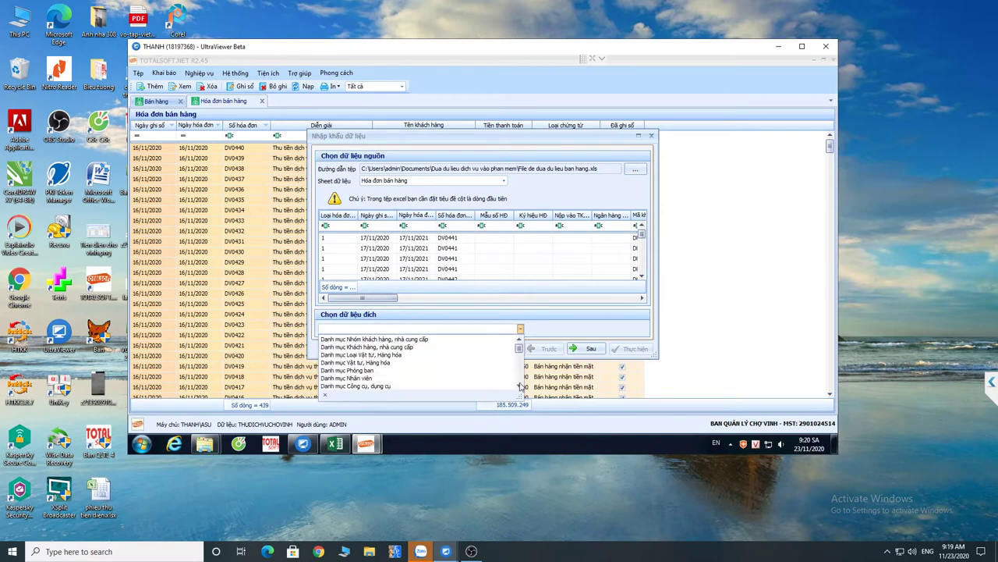
pyautogui.click(521, 387)
pyautogui.click(347, 350)
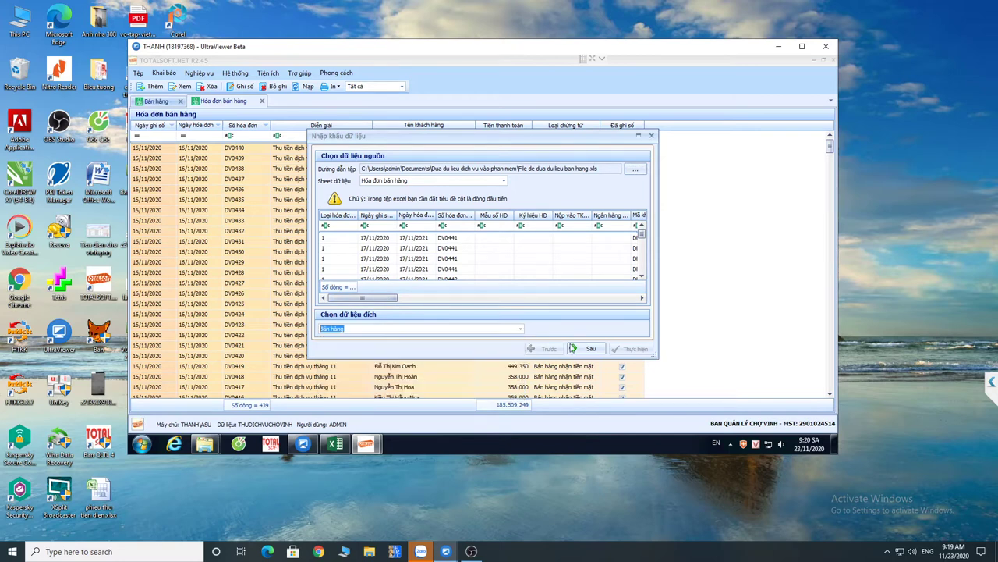
pyautogui.click(577, 348)
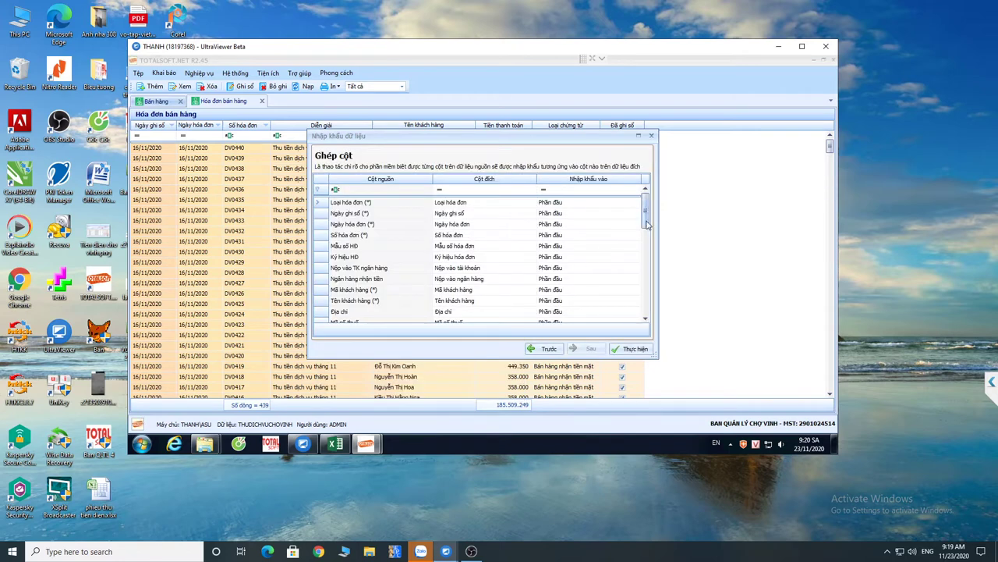
# Review the column mapping, run the import, and return to the Hóa đơn bán hàng list.
pyautogui.moveTo(647, 225); pyautogui.dragTo(646, 301)
pyautogui.click(631, 349)
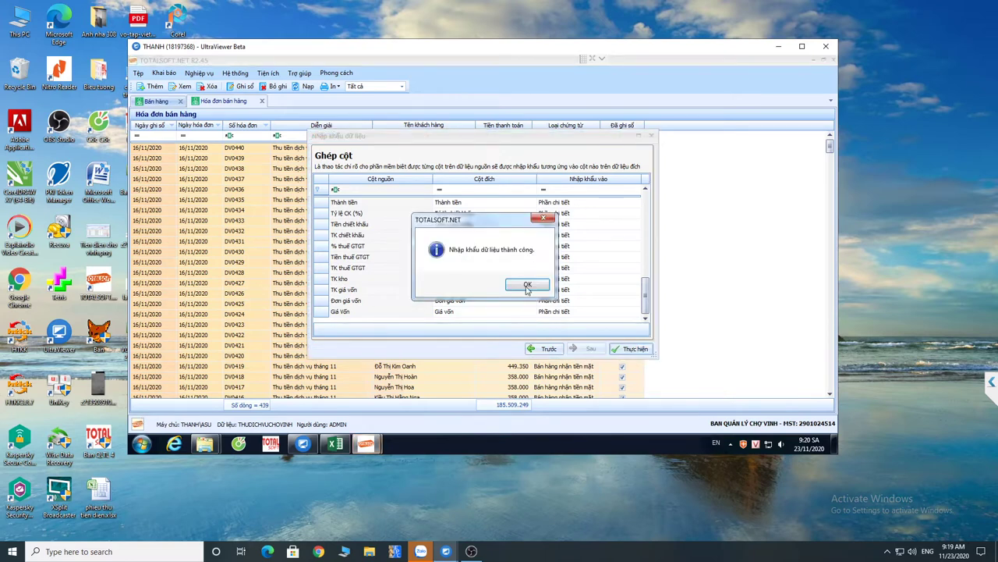
pyautogui.click(527, 287)
pyautogui.click(630, 348)
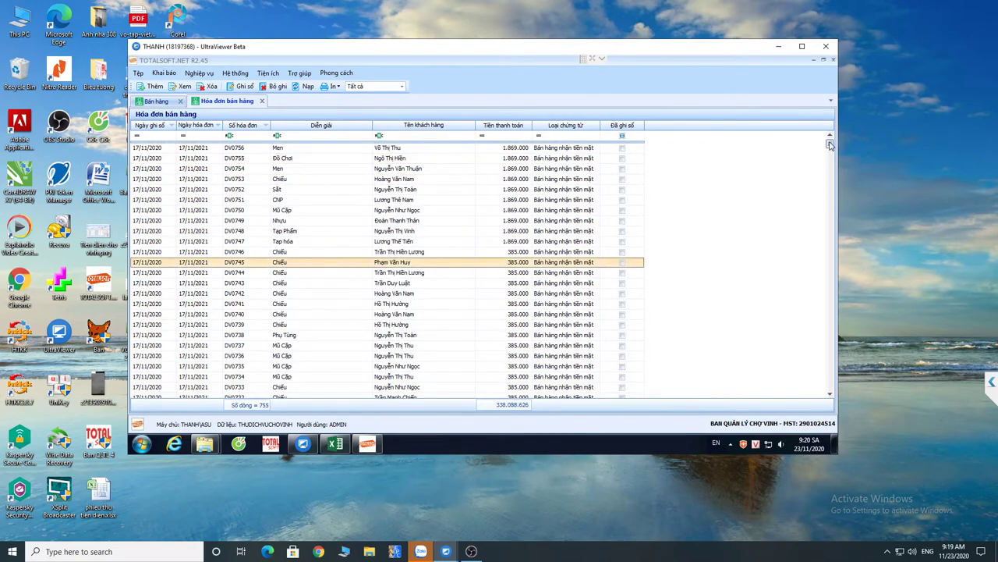
# Select the newly imported invoices DV0441 to DV0756 in the Hóa đơn bán hàng list and delete them.
pyautogui.moveTo(830, 146); pyautogui.dragTo(831, 241)
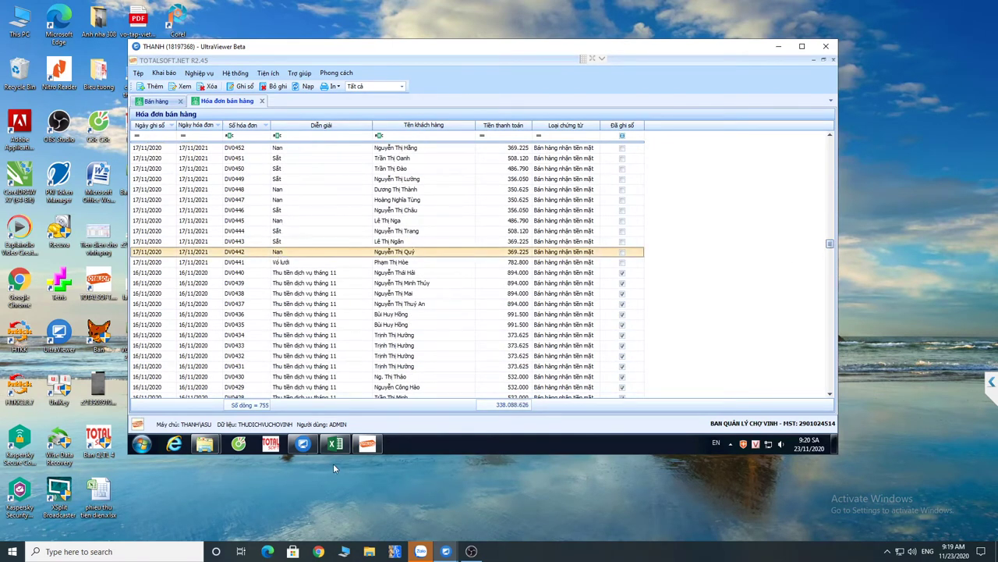
pyautogui.click(306, 264)
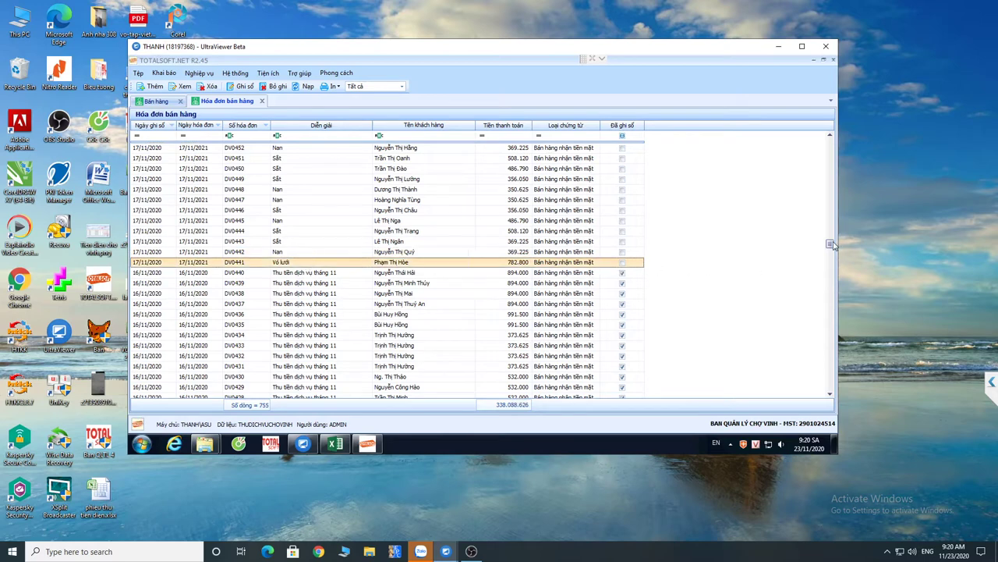
pyautogui.moveTo(833, 245); pyautogui.dragTo(828, 103)
pyautogui.keyDown('shift'); pyautogui.click(282, 147); pyautogui.keyUp('shift')
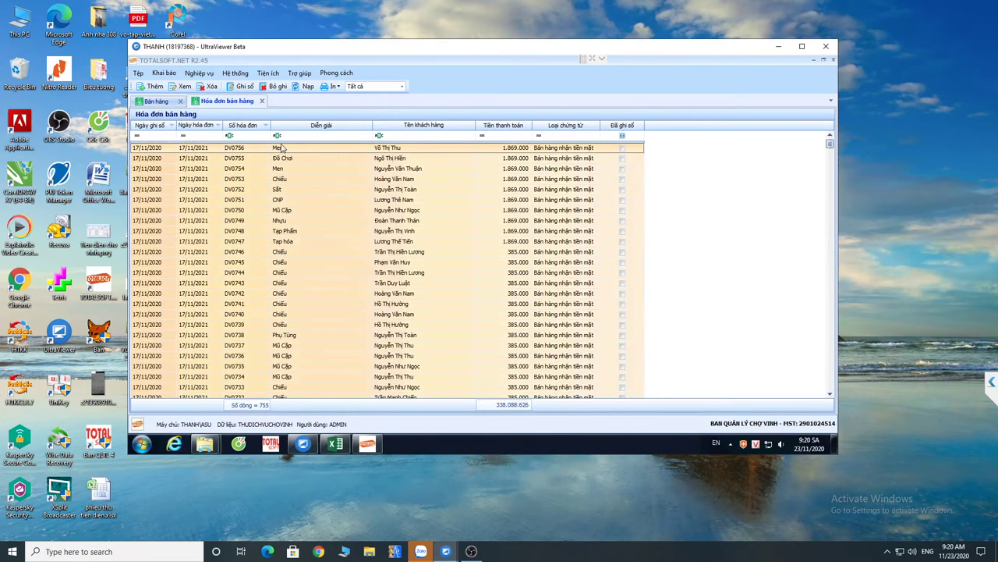
pyautogui.click(212, 87)
pyautogui.click(500, 287)
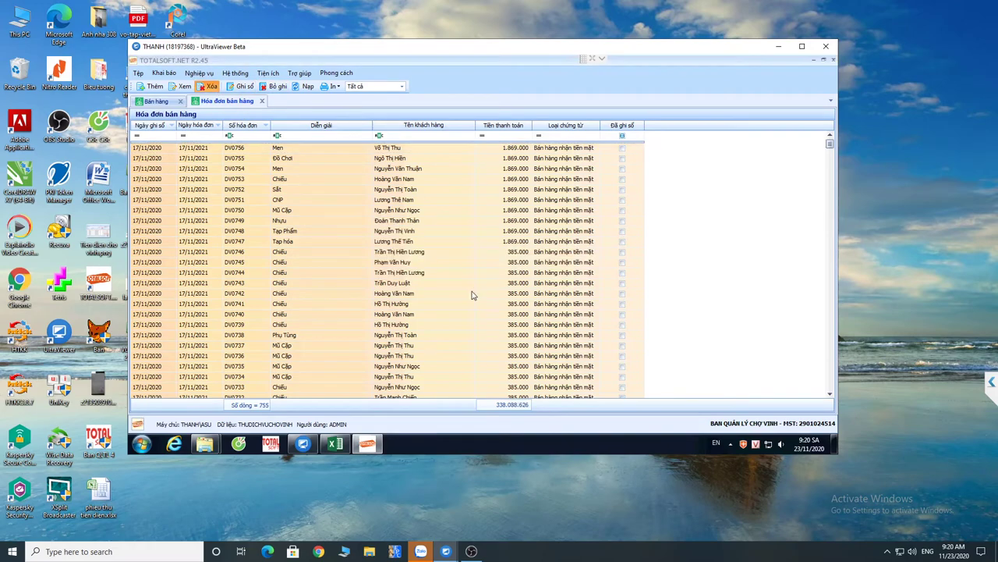
# Switch to the Vùng 2 workbook in Excel and set the first Diễn giải entry, cell N2, to "Thu tiền dịch vụ tháng 11".
pyautogui.click(335, 444)
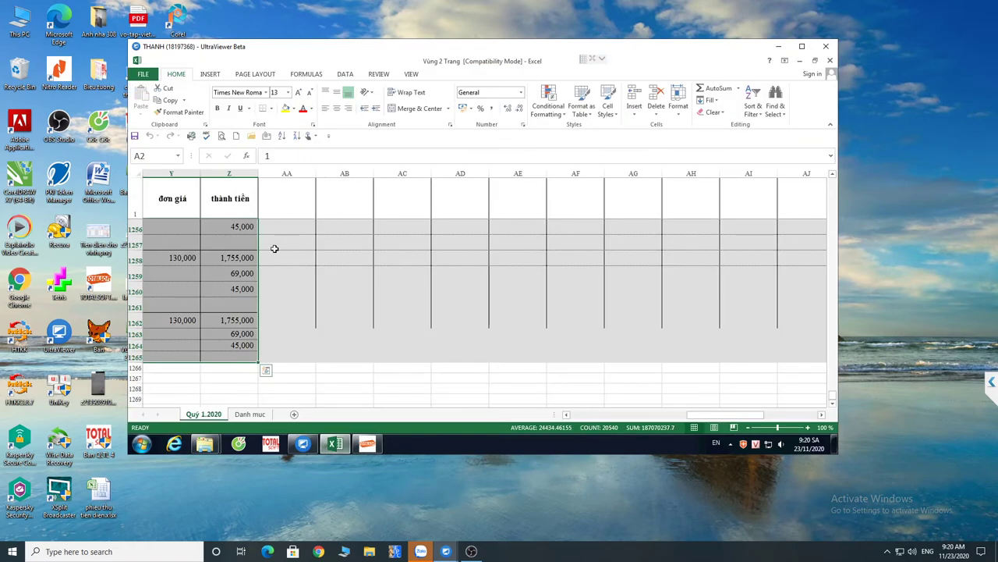
pyautogui.click(590, 415)
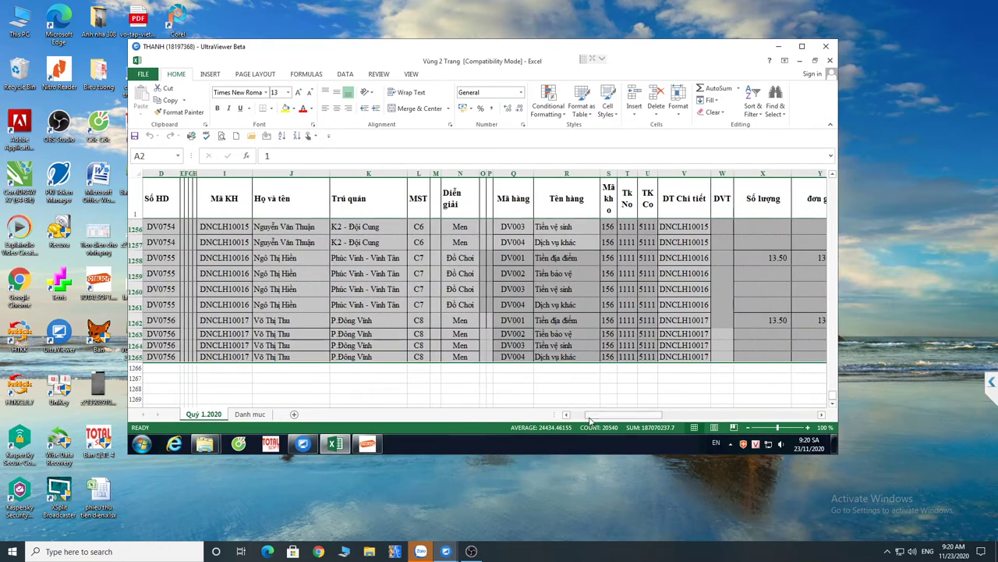
pyautogui.click(472, 228)
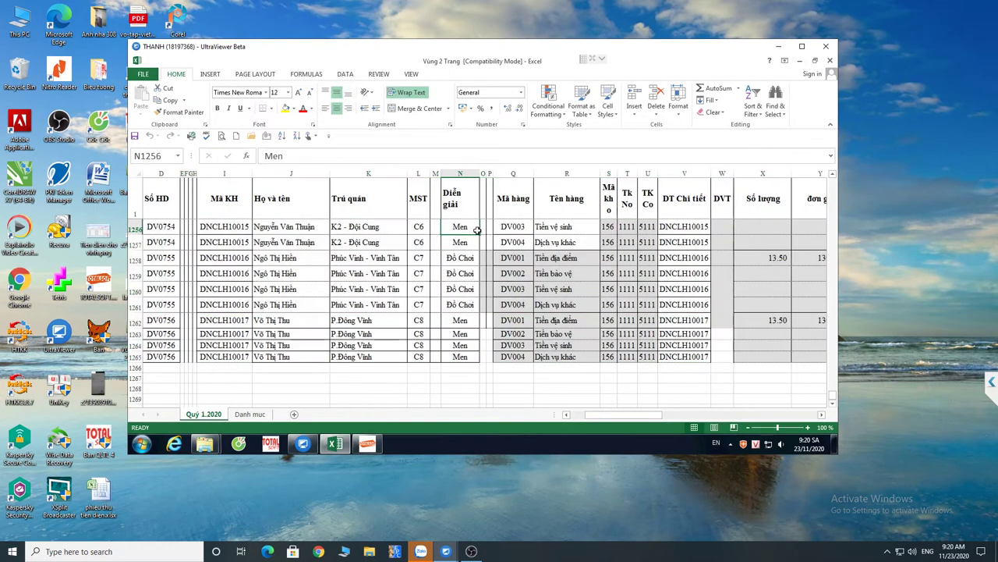
pyautogui.hotkey('ctrl', 'Home')
pyautogui.press('Right')
pyautogui.press('Right')
pyautogui.press('Right')
pyautogui.press('Right')
pyautogui.press('Right')
pyautogui.press('Right')
pyautogui.press('Right')
pyautogui.press('Right')
pyautogui.press('Right')
pyautogui.press('Right')
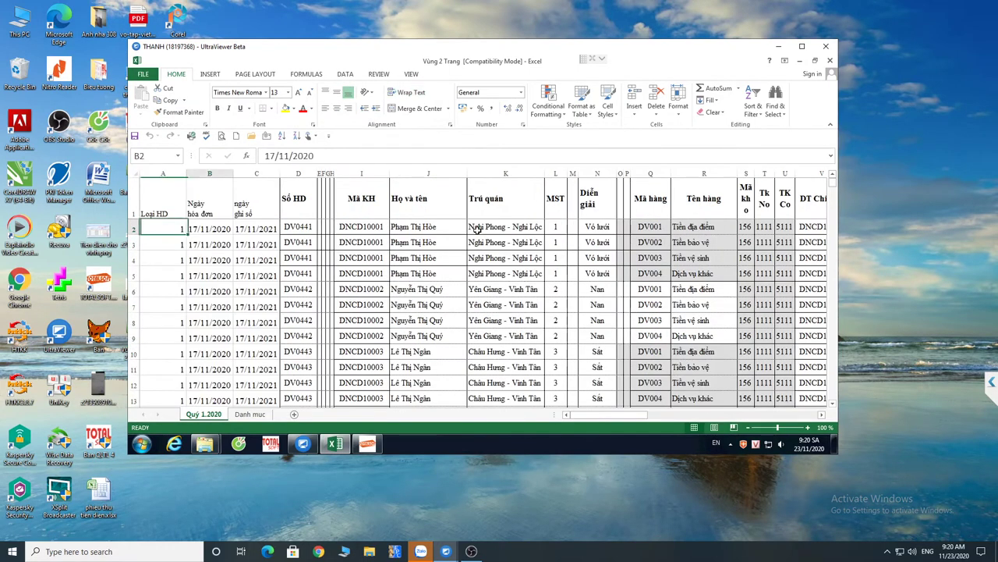
pyautogui.press('Right')
pyautogui.press('Right')
pyautogui.press('Right')
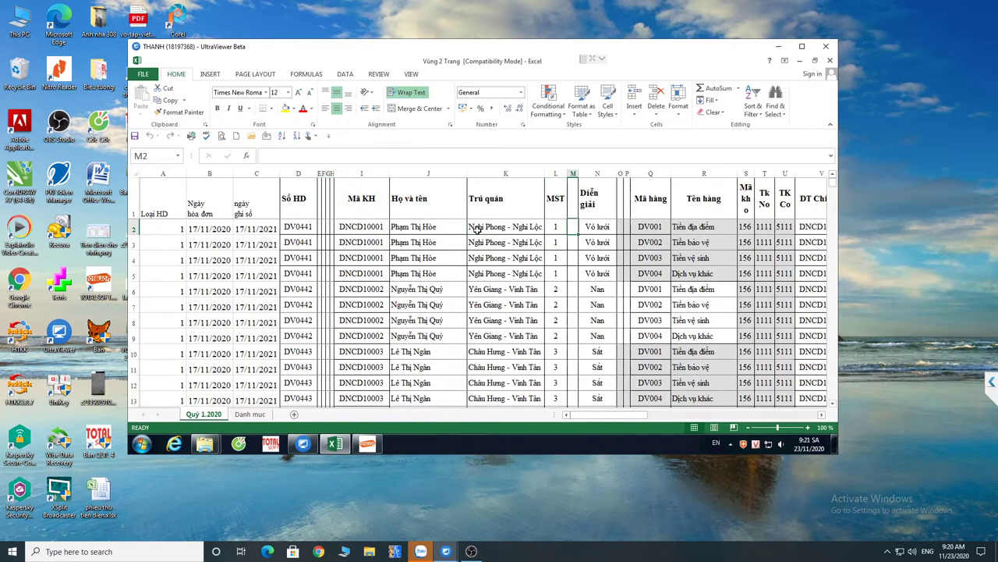
pyautogui.press('Left')
pyautogui.press('Right')
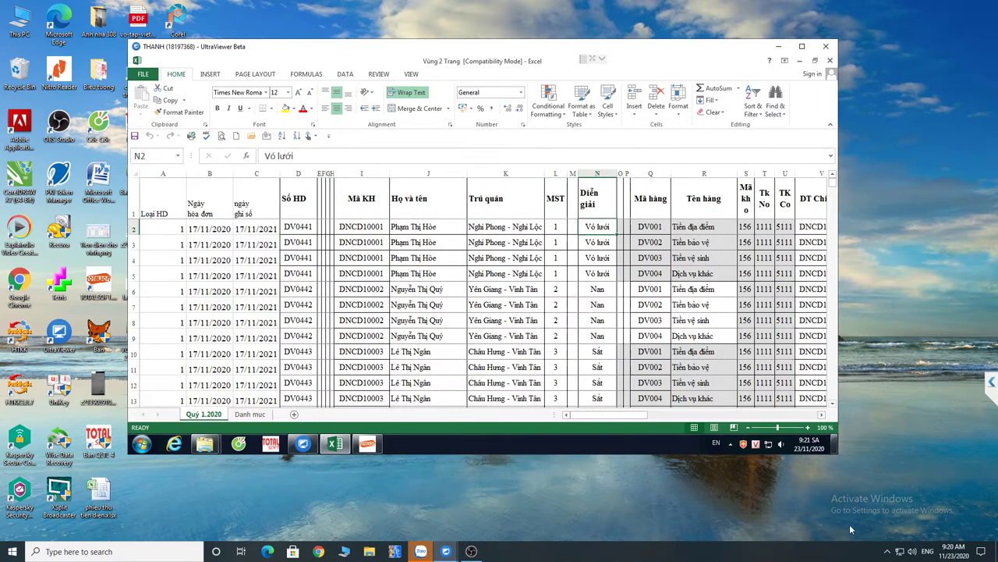
pyautogui.click(887, 550)
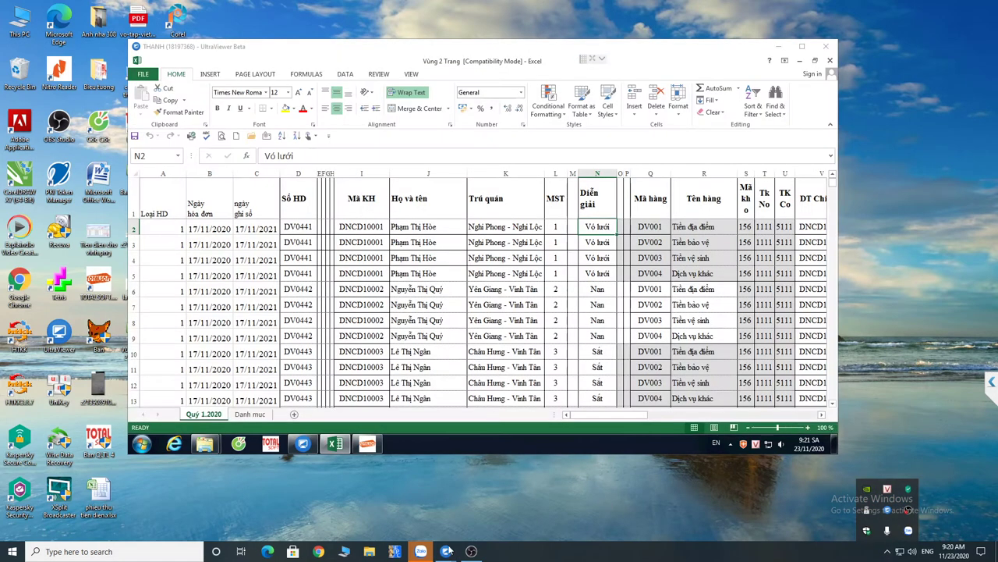
pyautogui.click(597, 225)
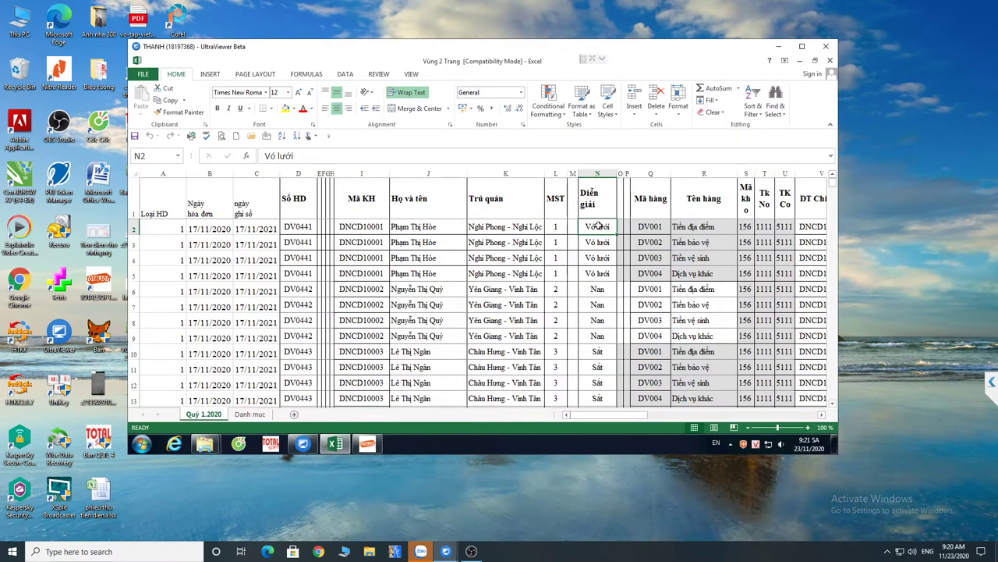
pyautogui.write('Thu tiền')
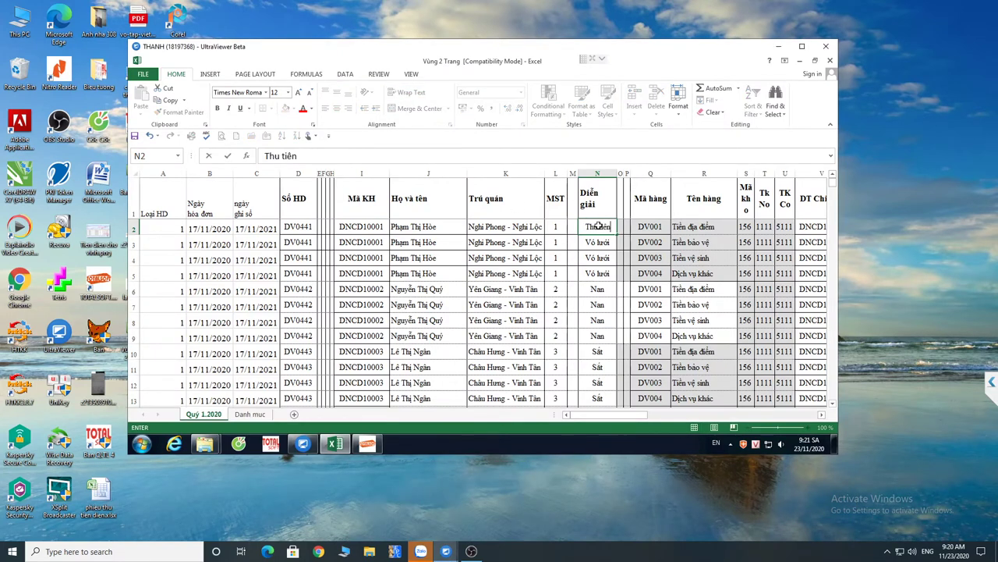
pyautogui.write(' dichj')
pyautogui.write(' vuj tha')
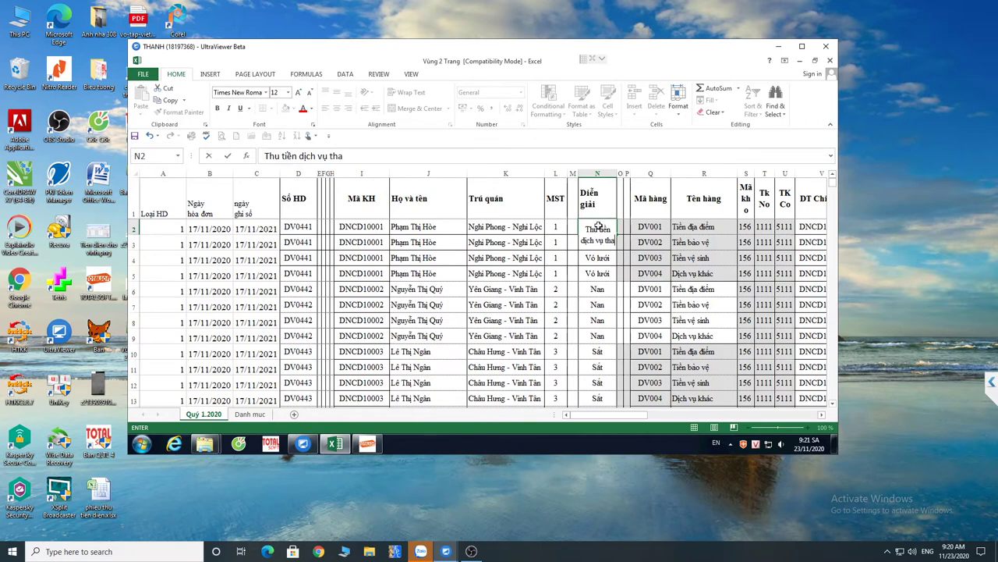
pyautogui.write('ngs 11')
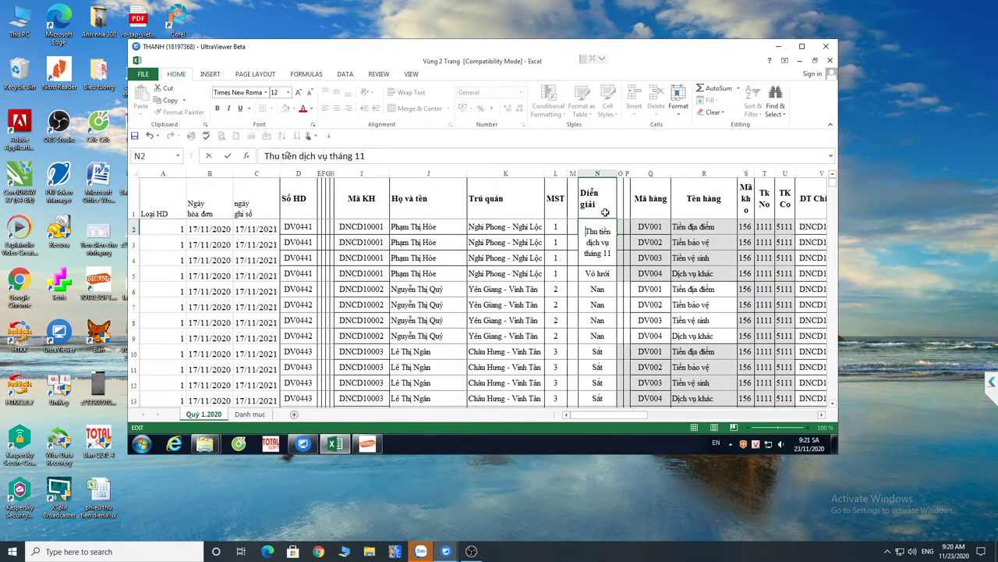
pyautogui.hotkey('ctrl', 'Return')
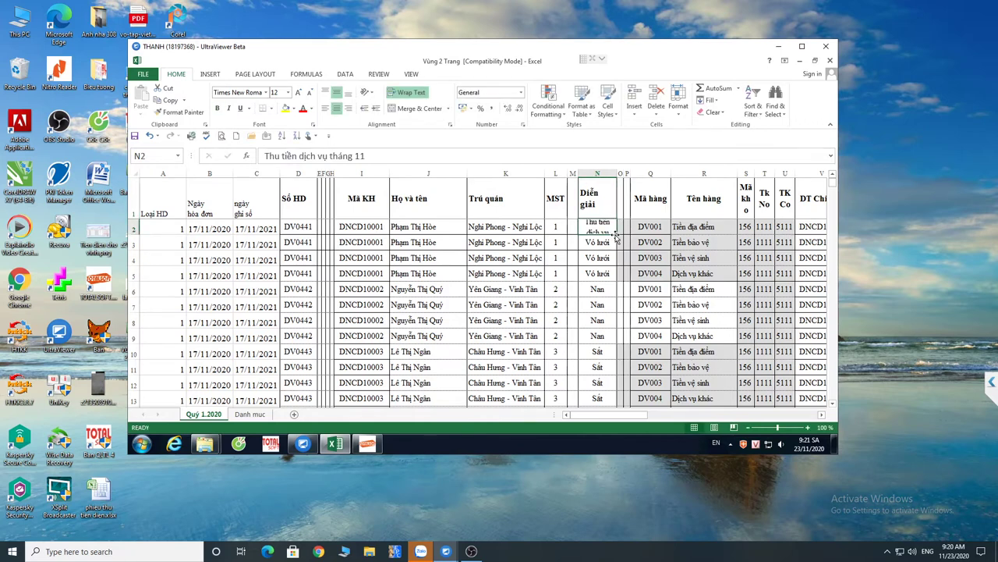
# Fill the N2 description through all Diễn giải data rows to row 1265 and fit the column width to the text.
pyautogui.moveTo(615, 235); pyautogui.dragTo(602, 389)
pyautogui.hotkey('ctrl', 'c')
pyautogui.press('Down')
pyautogui.press('Return')
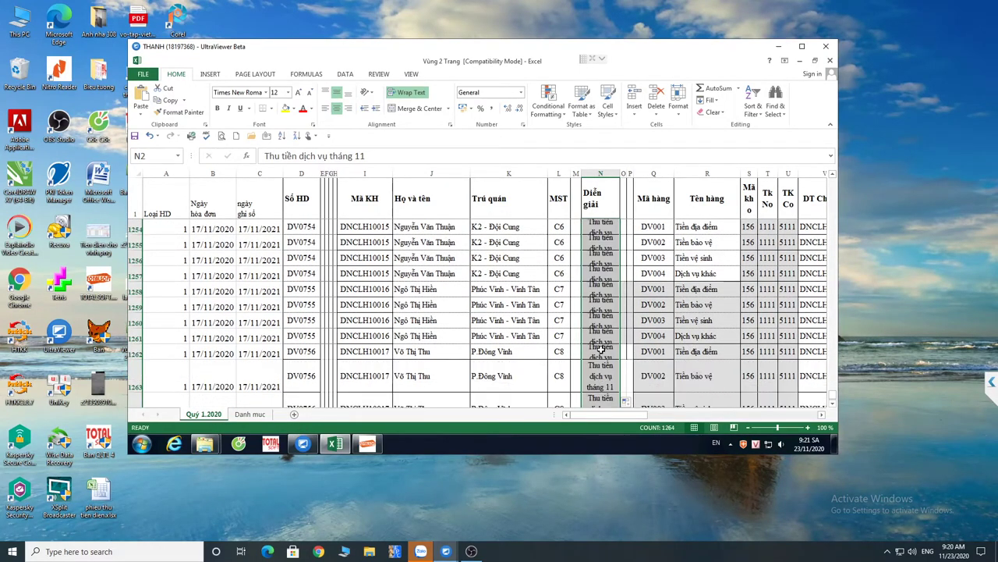
pyautogui.doubleClick(621, 172)
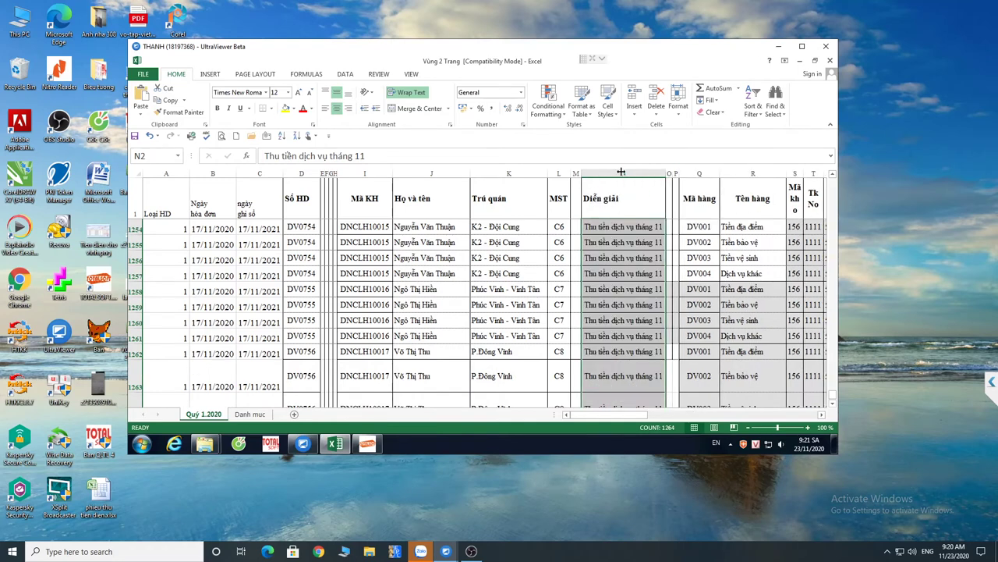
pyautogui.click(419, 348)
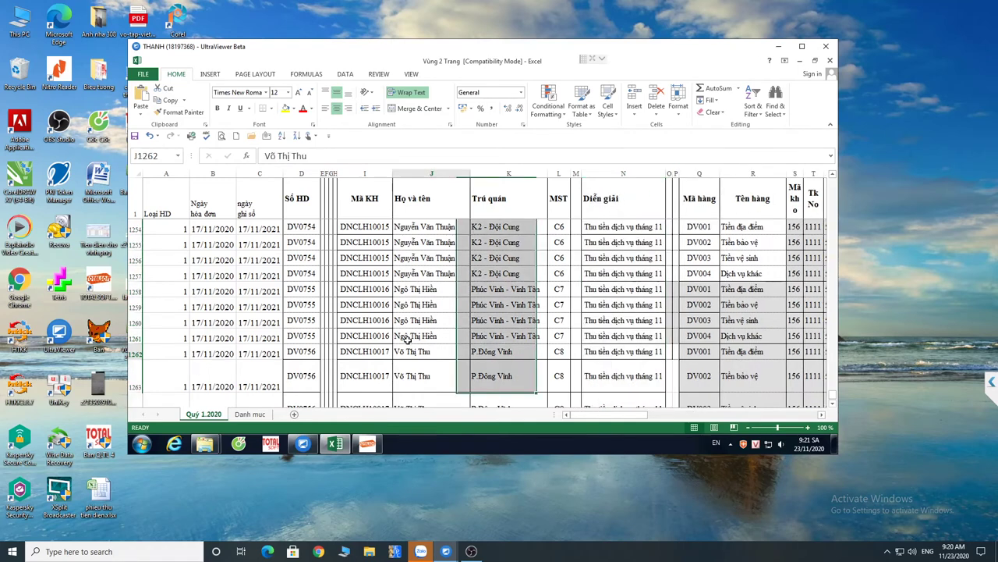
# Open the File de dua du lieu ban hang workbook from its folder and return to the Vùng 2 workbook.
pyautogui.click(157, 229)
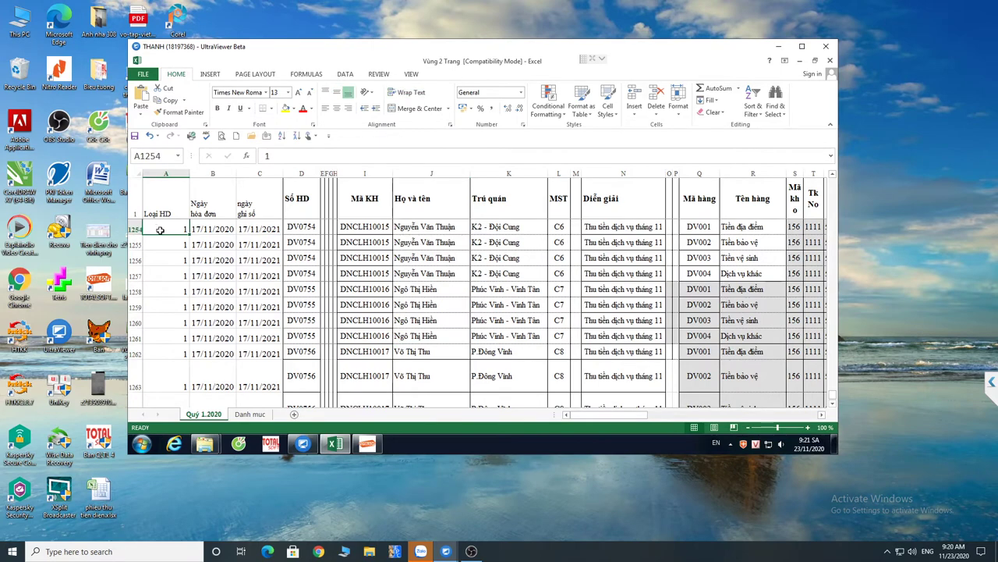
pyautogui.hotkey('ctrl', 'Home')
pyautogui.moveTo(200, 239); pyautogui.dragTo(206, 398)
pyautogui.moveTo(205, 442)
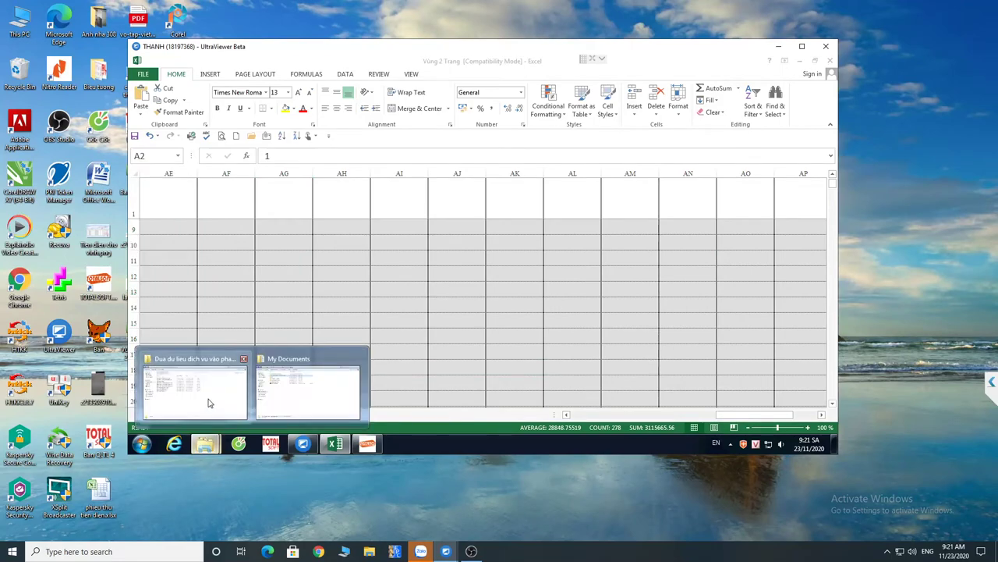
pyautogui.click(206, 402)
pyautogui.doubleClick(250, 148)
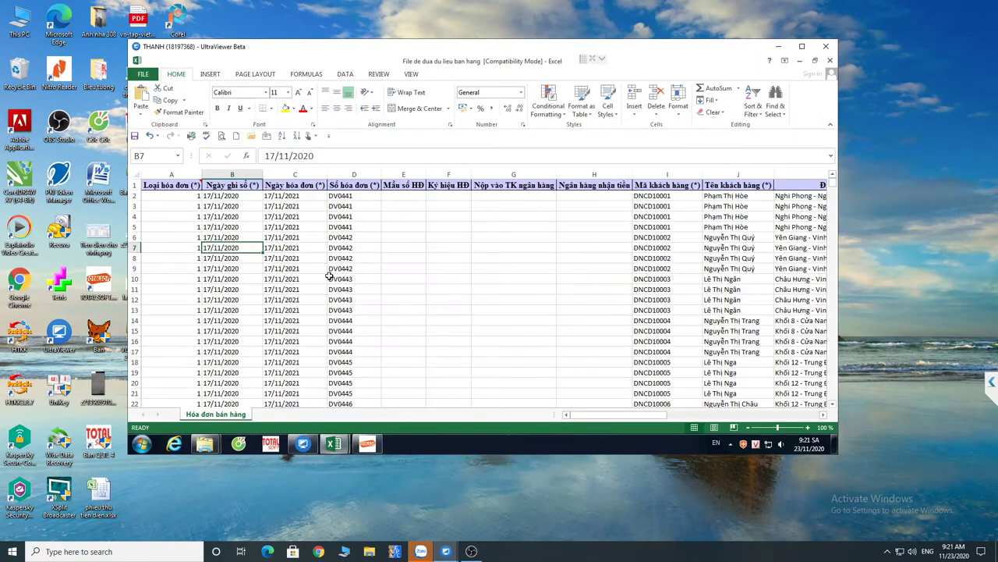
pyautogui.moveTo(352, 441)
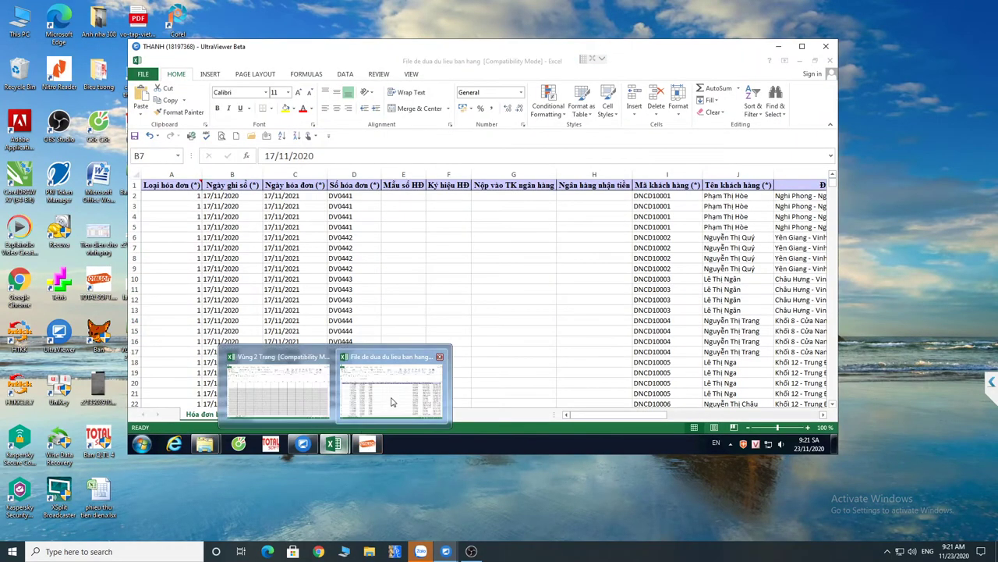
pyautogui.click(392, 401)
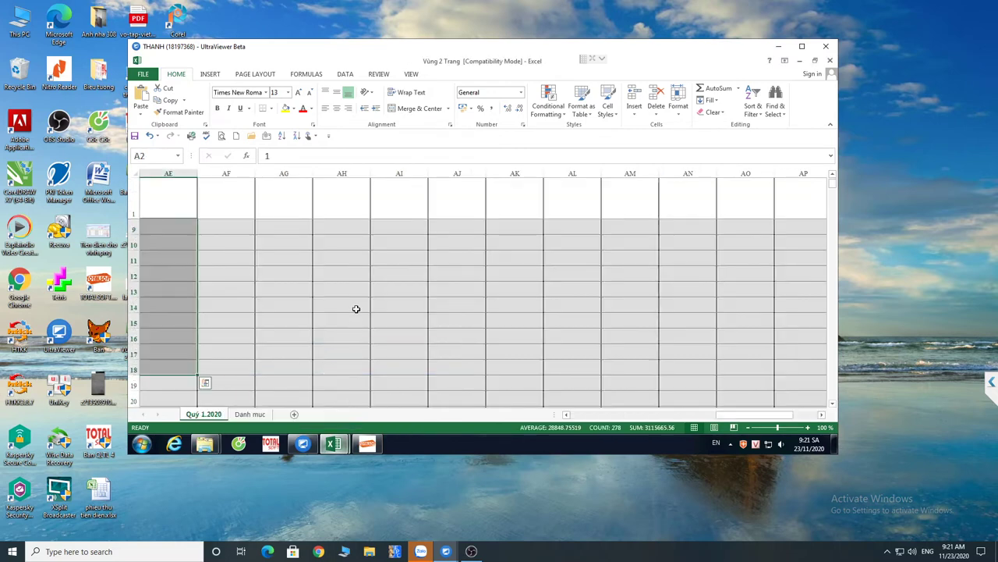
# Select the Vùng 2 sales data from A2 through the thành tiền column in row 1265 and copy it.
pyautogui.click(576, 416)
pyautogui.moveTo(551, 361); pyautogui.dragTo(552, 360)
pyautogui.scroll(-20, 552, 361)
pyautogui.scroll(-20, 552, 361)
pyautogui.scroll(-20, 551, 359)
pyautogui.scroll(-3, 551, 359)
pyautogui.scroll(1, 551, 359)
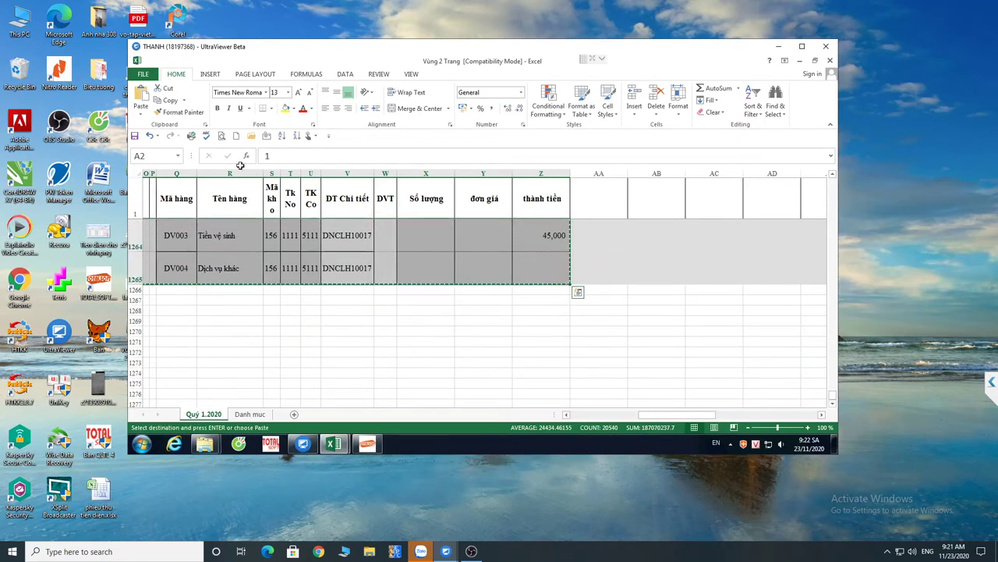
pyautogui.click(171, 100)
# Switch to File de dua du lieu ban hang and paste the copied data over the existing rows starting at A2.
pyautogui.moveTo(334, 443)
pyautogui.click(287, 386)
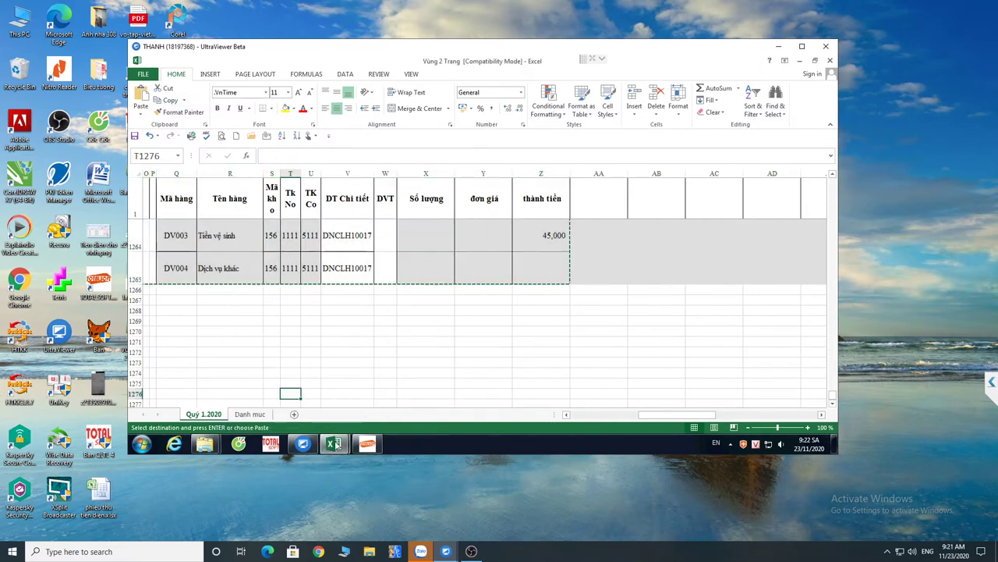
pyautogui.click(375, 401)
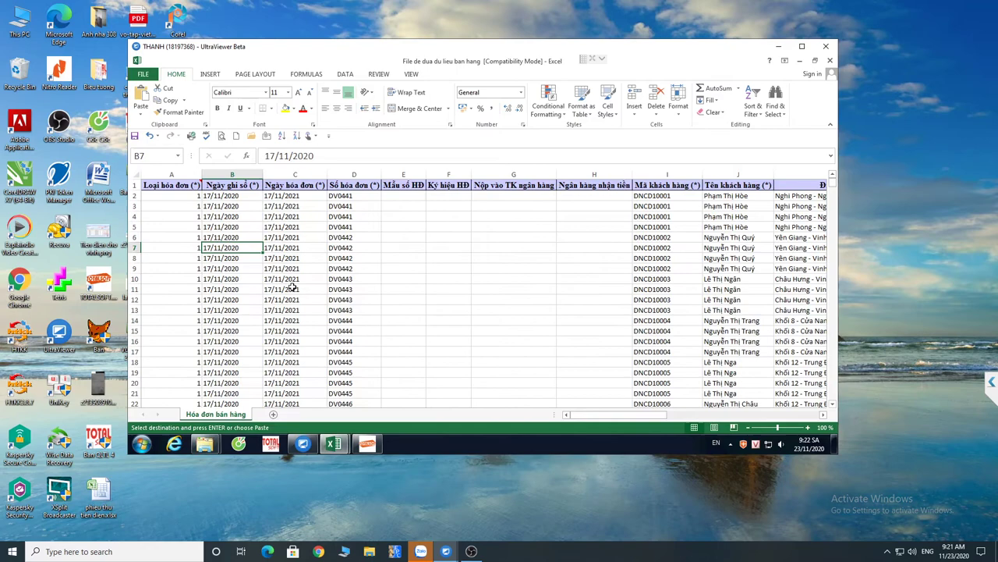
pyautogui.click(166, 198)
pyautogui.hotkey('ctrl', 'a')
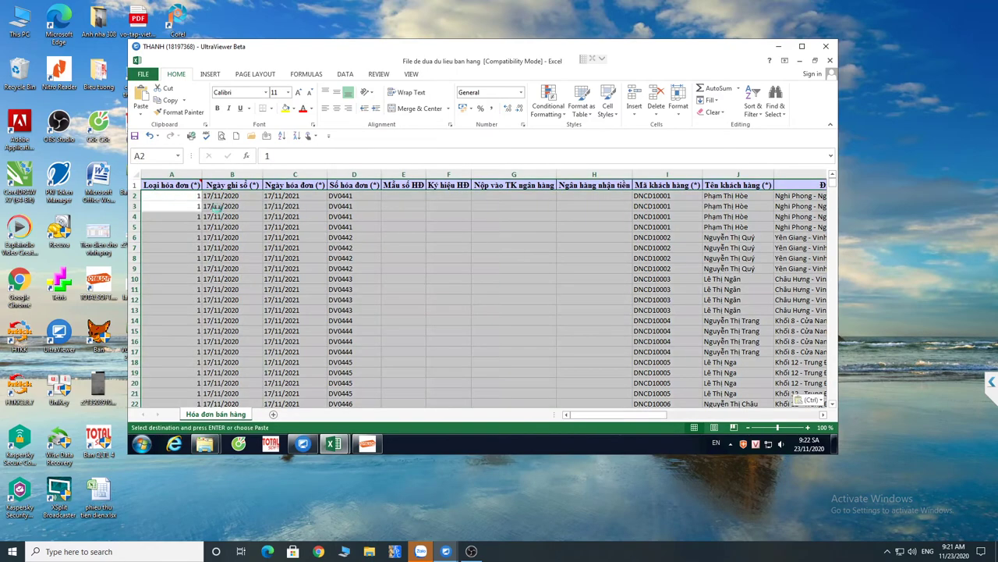
pyautogui.hotkey('ctrl', 'v')
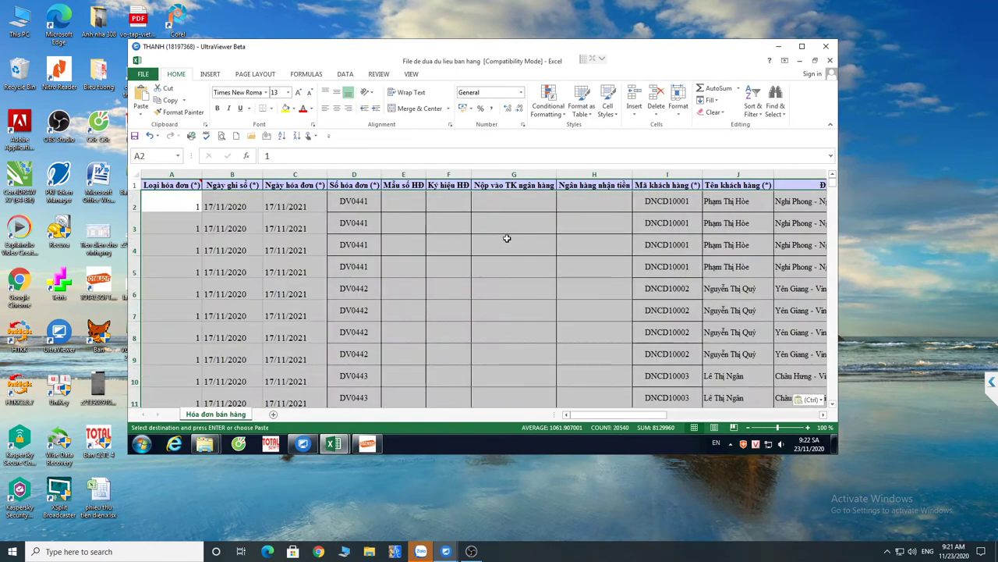
# Check the pasted Diễn giải column, then save and close File de dua du lieu ban hang.
pyautogui.click(788, 415)
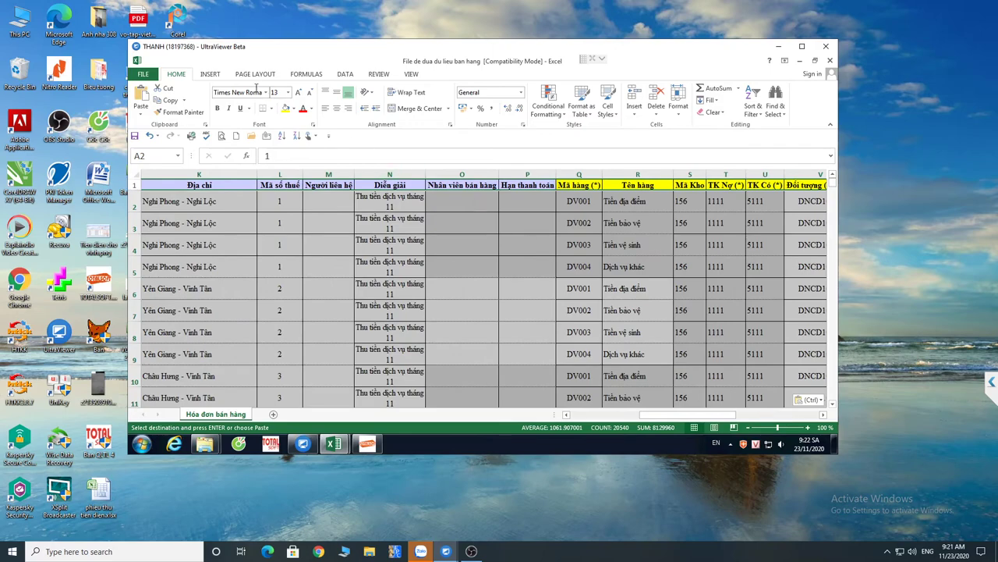
pyautogui.click(143, 73)
pyautogui.click(156, 157)
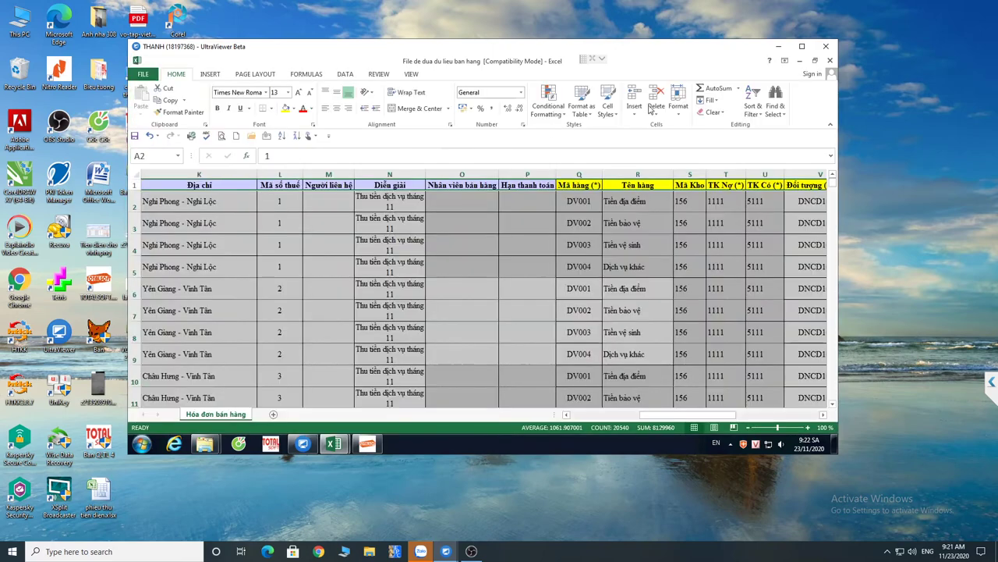
pyautogui.click(829, 60)
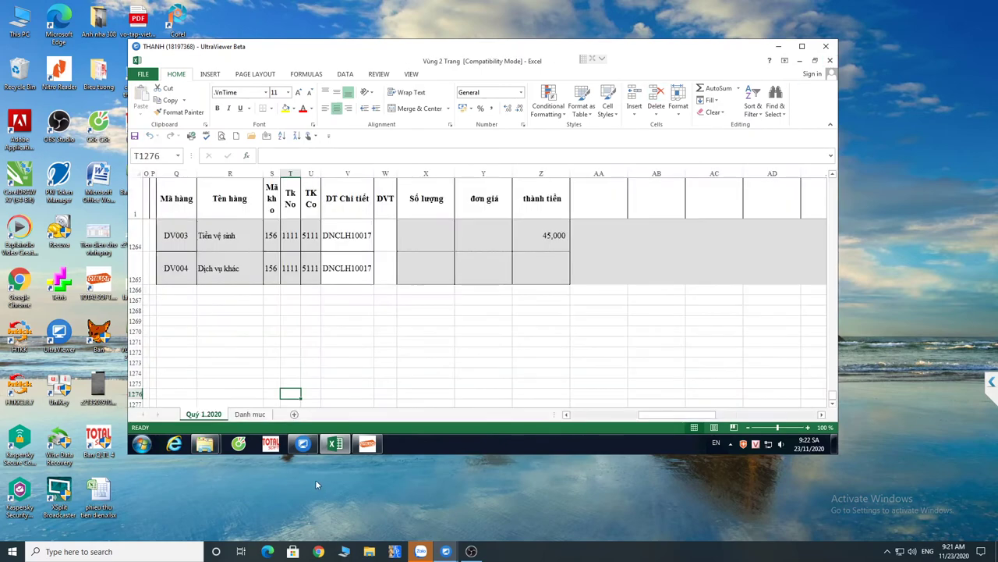
# Switch to TOTALSOFT.NET, start a new import from Excel, and load the updated File de dua du lieu ban hang as source data.
pyautogui.click(368, 444)
pyautogui.click(467, 180)
pyautogui.click(267, 73)
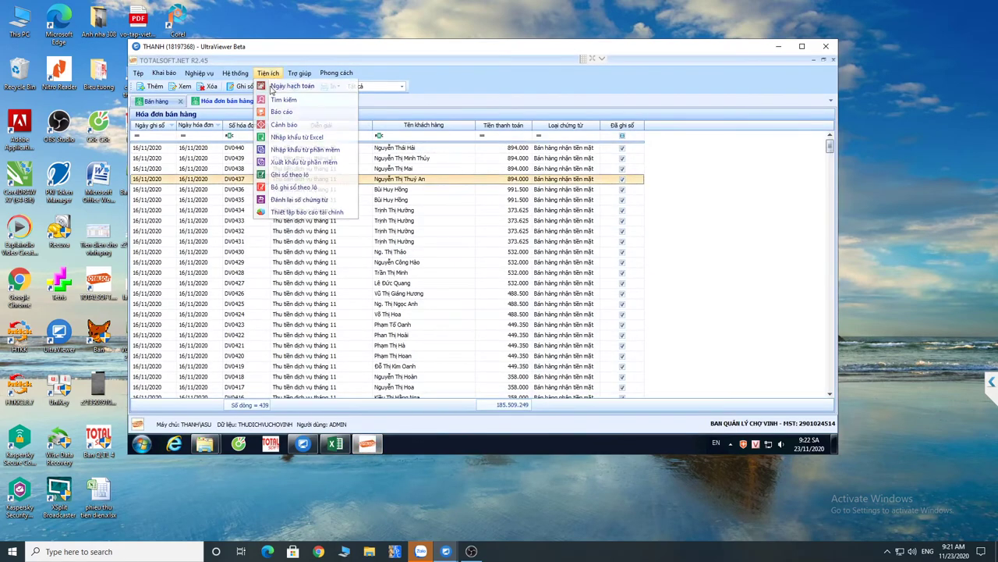
pyautogui.click(292, 138)
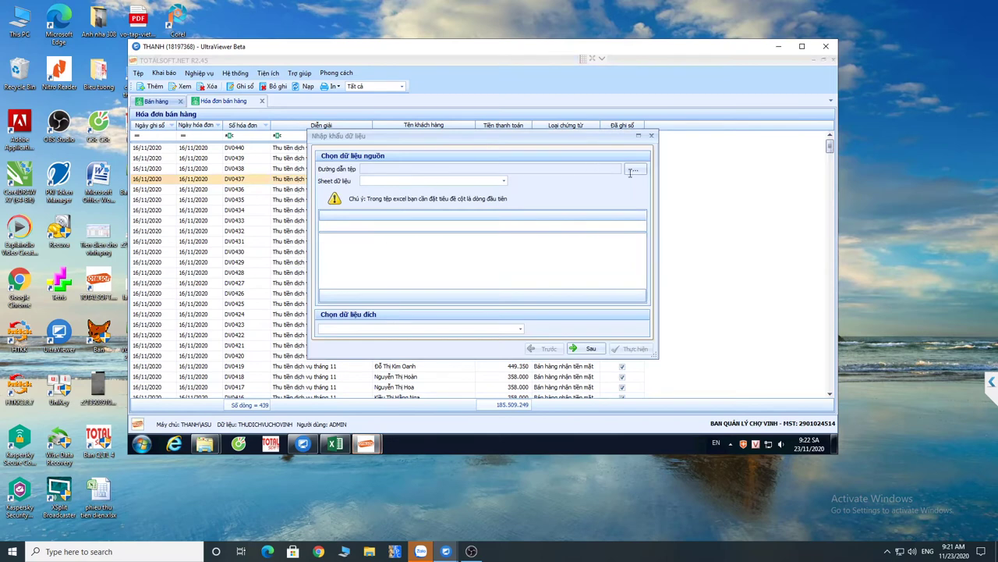
pyautogui.click(633, 170)
pyautogui.click(447, 244)
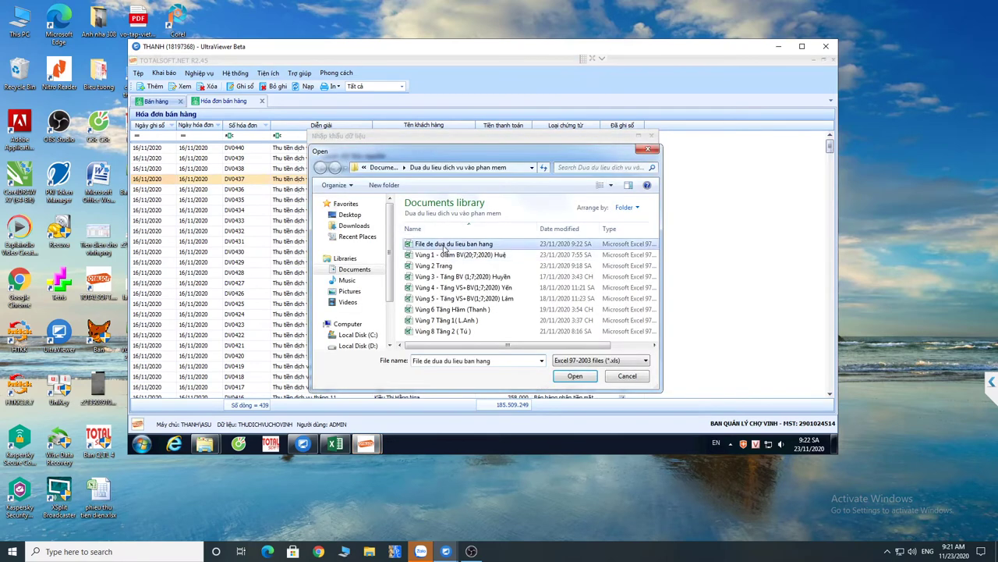
pyautogui.doubleClick(447, 244)
# Set the import's destination data to Bán hàng and proceed to matching the columns.
pyautogui.click(521, 329)
pyautogui.moveTo(519, 344); pyautogui.dragTo(519, 366)
pyautogui.scroll(5, 421, 363)
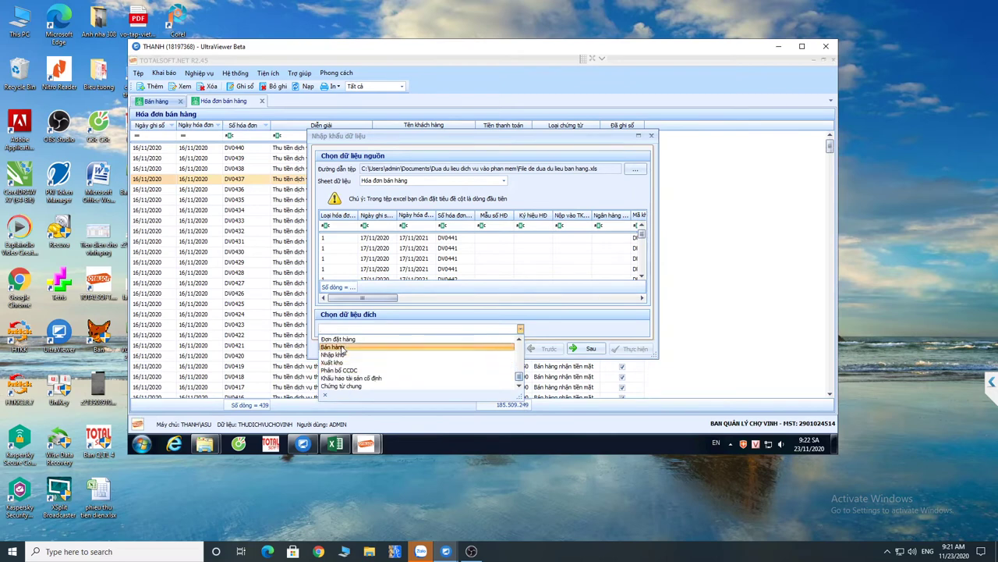
pyautogui.click(343, 347)
pyautogui.click(590, 349)
# Run the sales data import with the existing column mapping and close the import dialog.
pyautogui.click(634, 348)
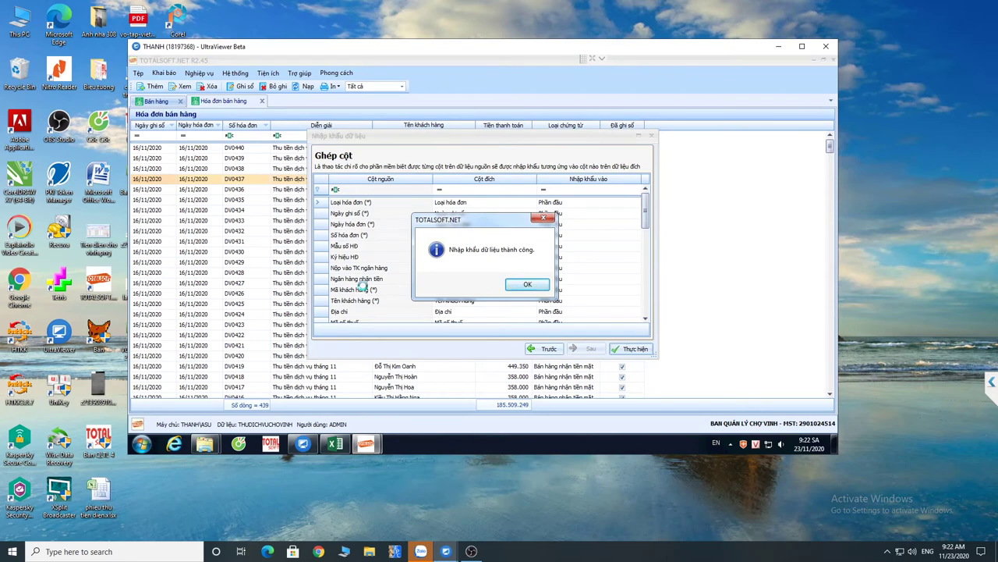
pyautogui.click(529, 285)
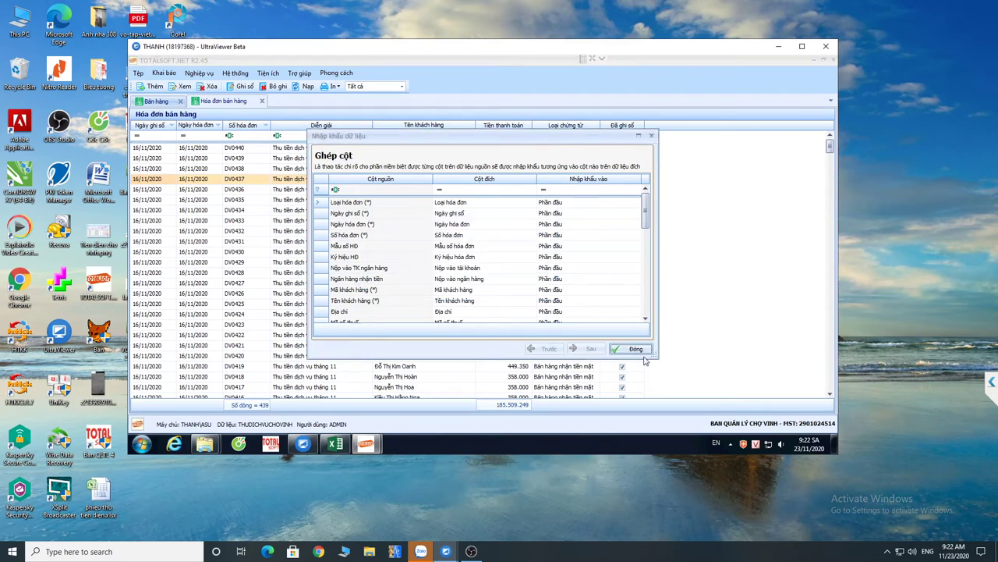
pyautogui.click(632, 349)
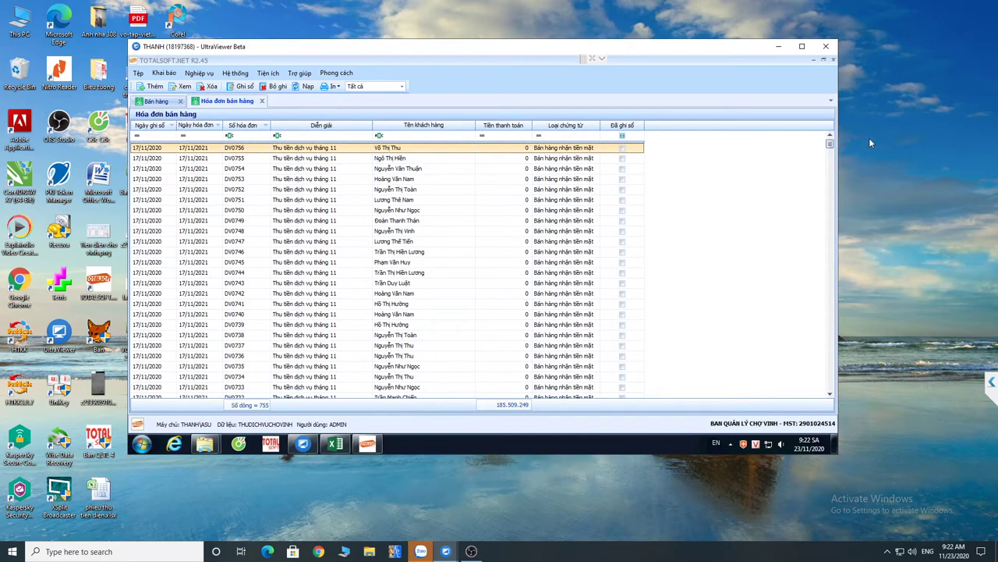
# Select all unposted sales invoices with posting date 17/11/2020 in the Hóa đơn bán hàng list and delete them.
pyautogui.moveTo(830, 150); pyautogui.dragTo(829, 244)
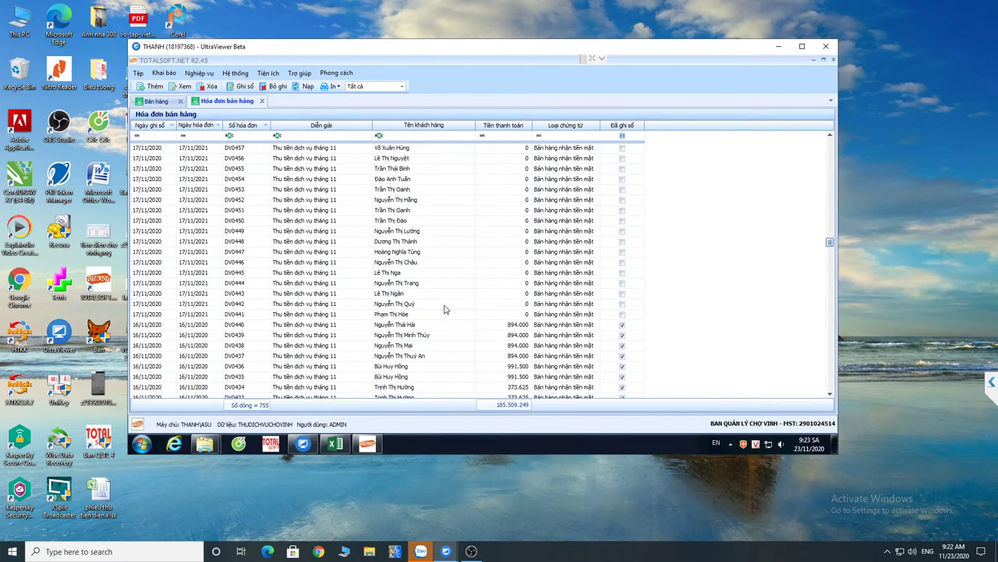
pyautogui.click(343, 315)
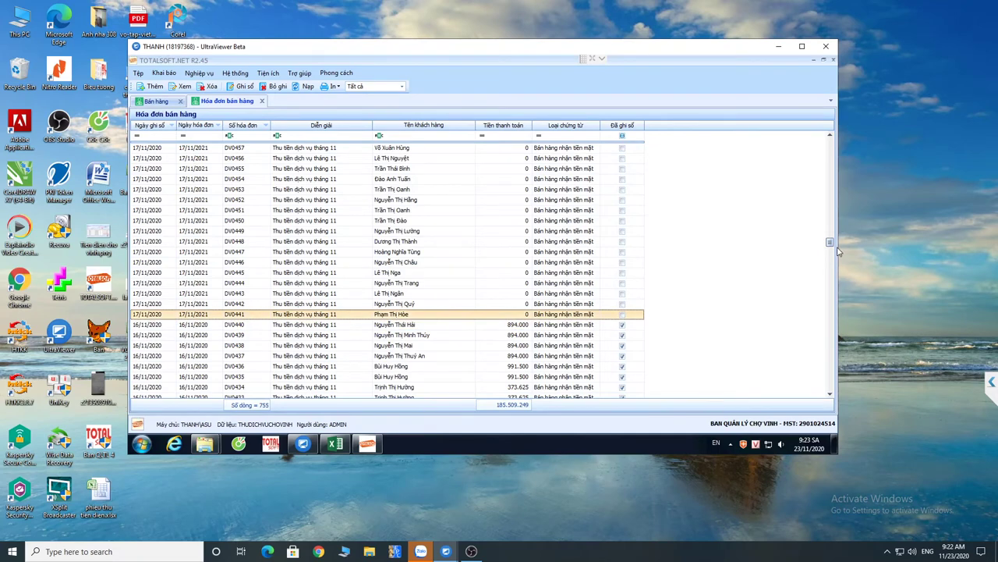
pyautogui.scroll(20, 501, 161)
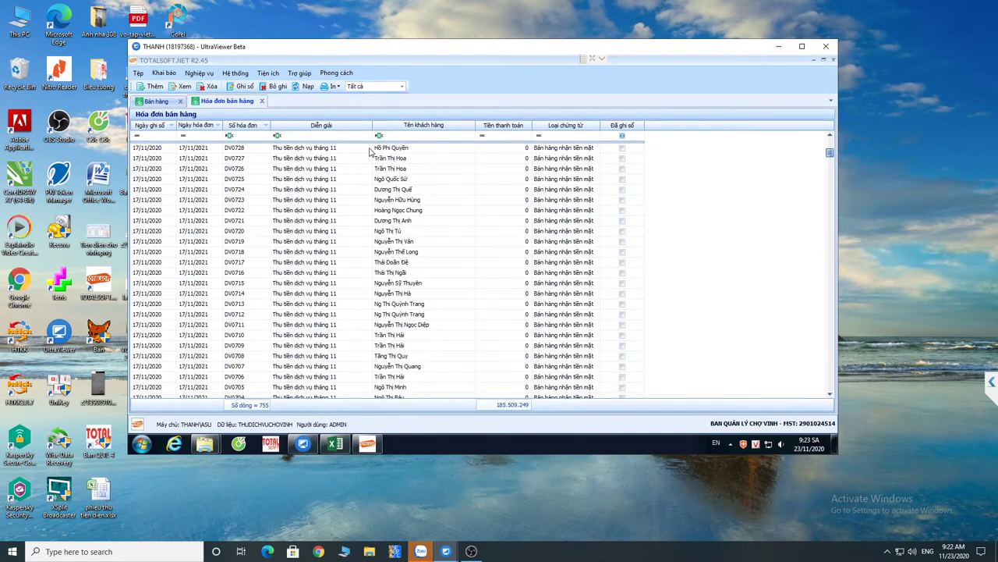
pyautogui.moveTo(832, 154); pyautogui.dragTo(831, 143)
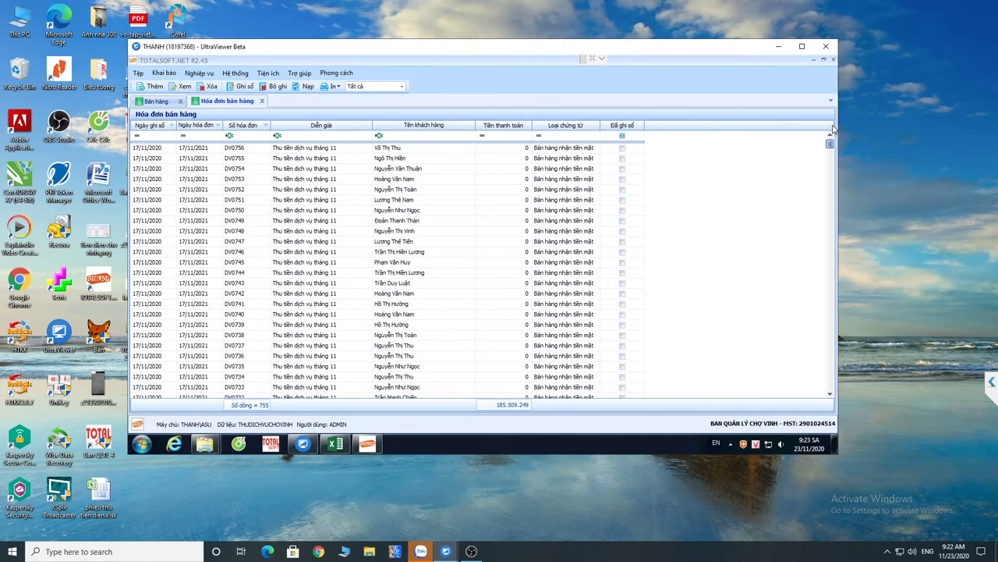
pyautogui.keyDown('shift'); pyautogui.click(322, 149); pyautogui.keyUp('shift')
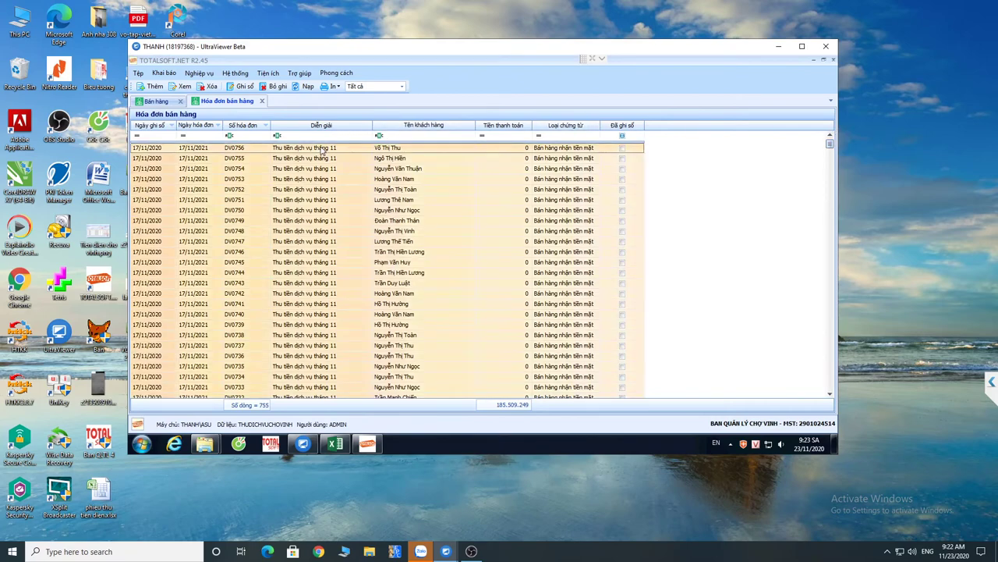
pyautogui.moveTo(831, 144); pyautogui.dragTo(831, 244)
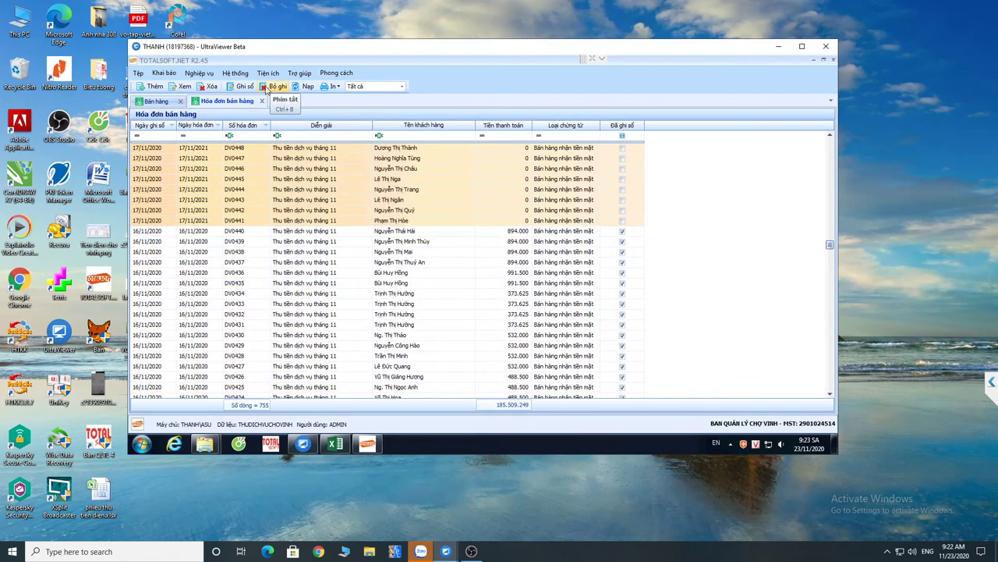
pyautogui.click(208, 86)
pyautogui.click(531, 284)
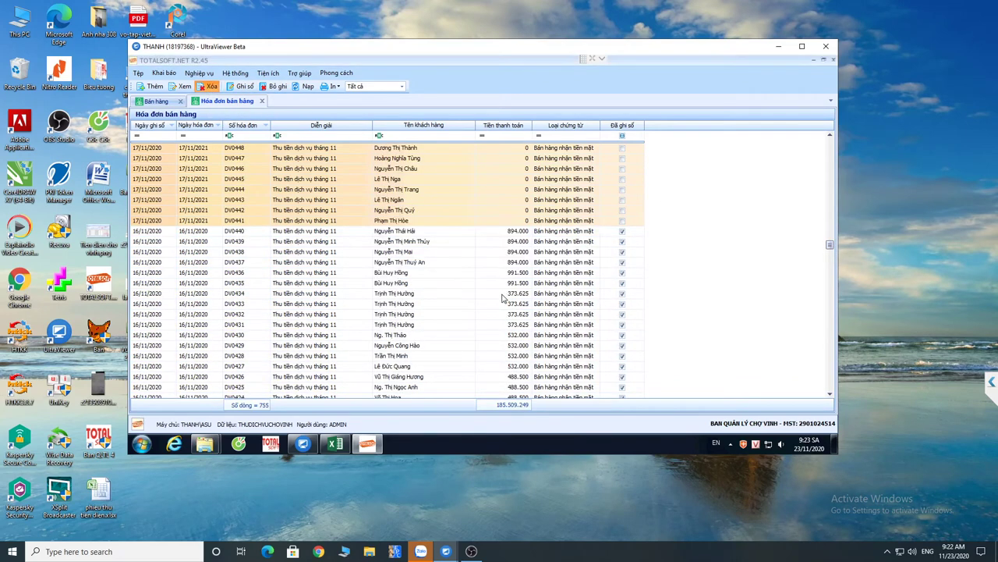
# Switch to the Vùng 2 workbook in Excel and copy its data rows, A2 through Z1265, including the Thành tiền column.
pyautogui.click(336, 444)
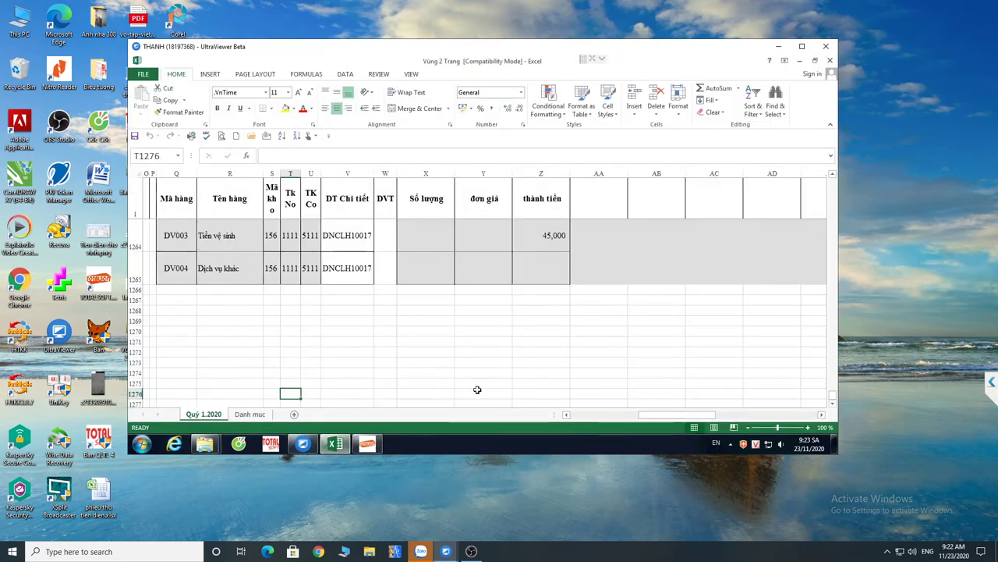
pyautogui.moveTo(550, 274); pyautogui.dragTo(424, 236)
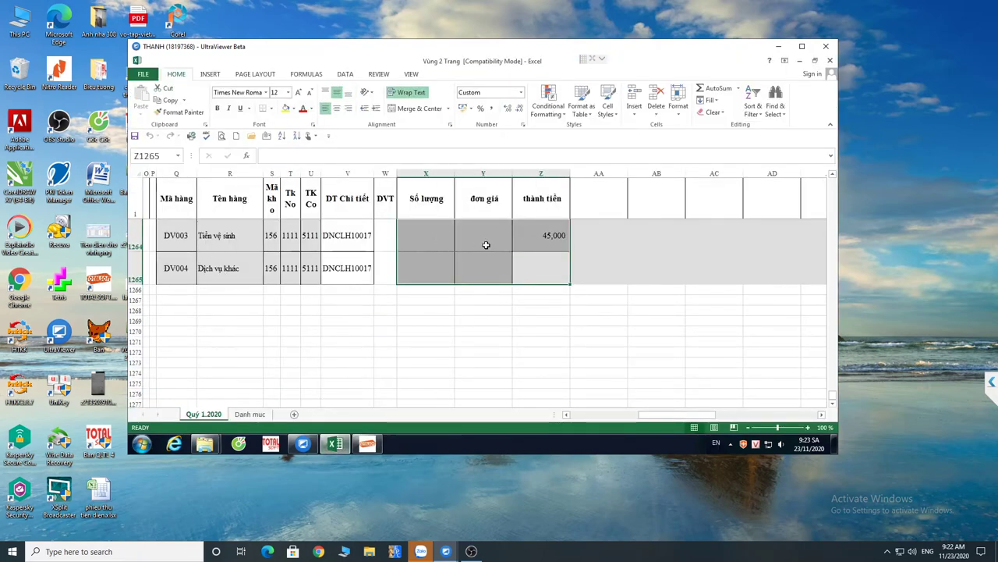
pyautogui.hotkey('ctrl', 'shift', 'Home')
pyautogui.hotkey('ctrl', 'c')
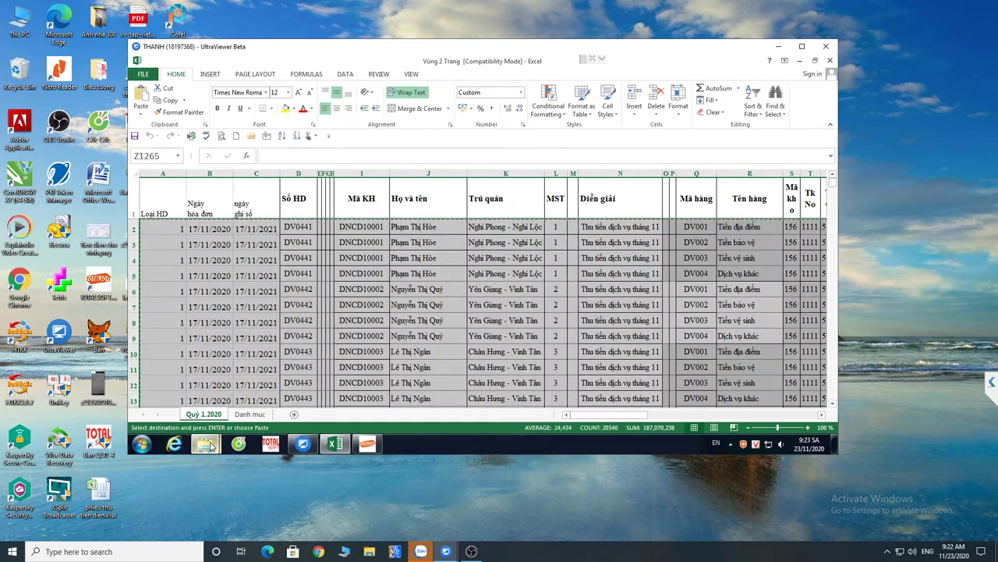
# Open File de dua du lieu ban hang and paste the copied data as values only, starting at cell A2.
pyautogui.moveTo(223, 446)
pyautogui.click(193, 383)
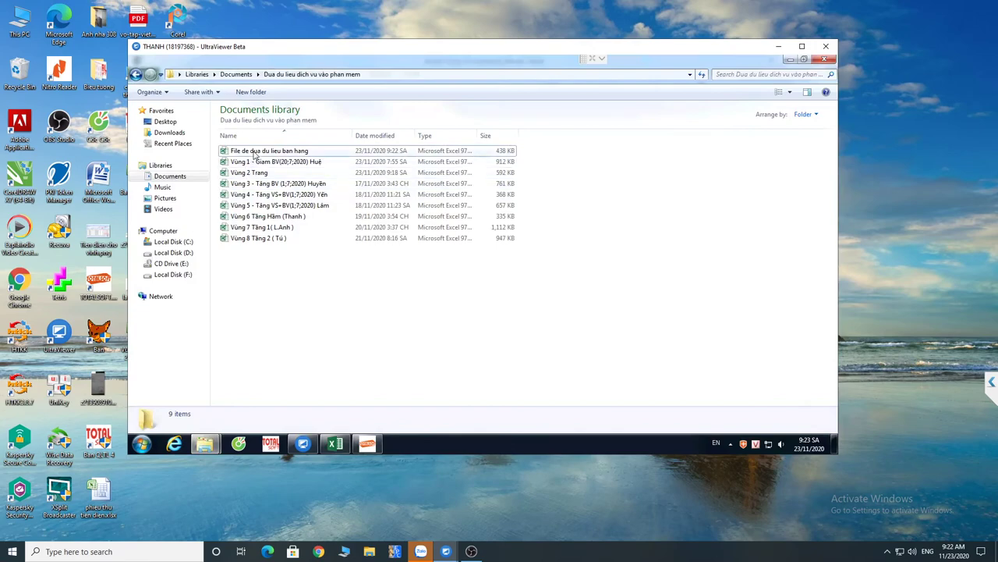
pyautogui.doubleClick(265, 150)
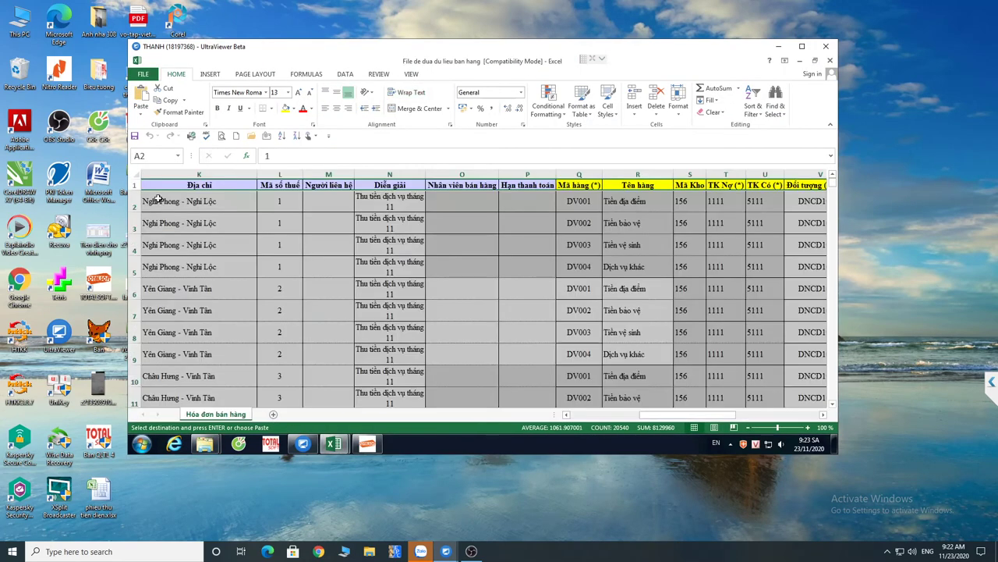
pyautogui.click(239, 202)
pyautogui.hotkey('ctrl', 'Home')
pyautogui.rightClick(160, 202)
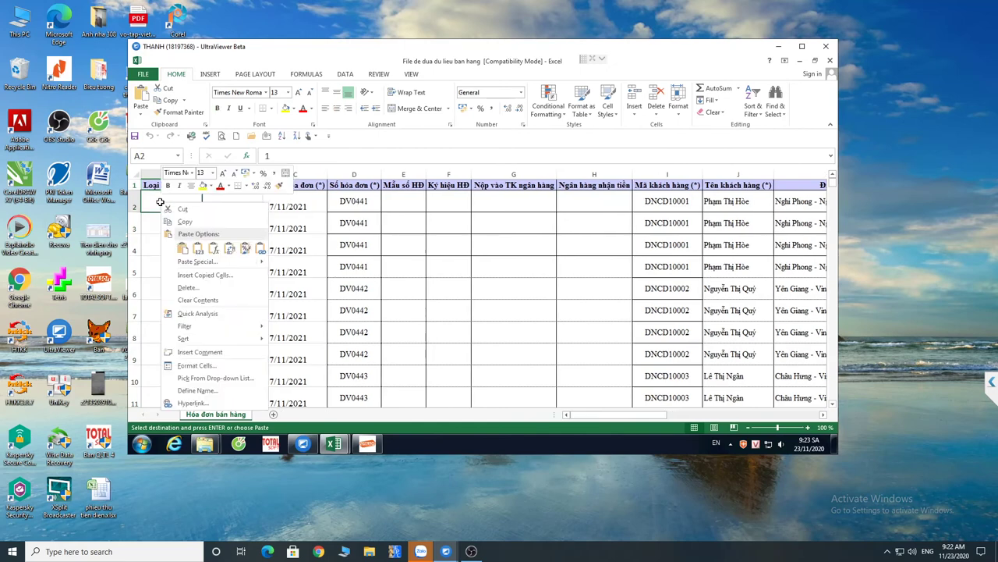
pyautogui.click(199, 263)
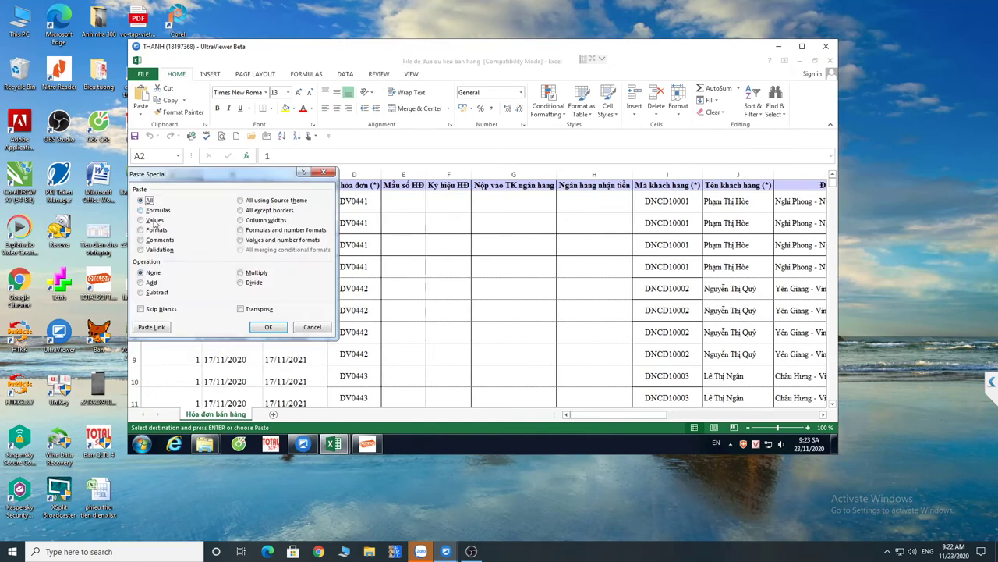
pyautogui.click(154, 221)
pyautogui.click(268, 327)
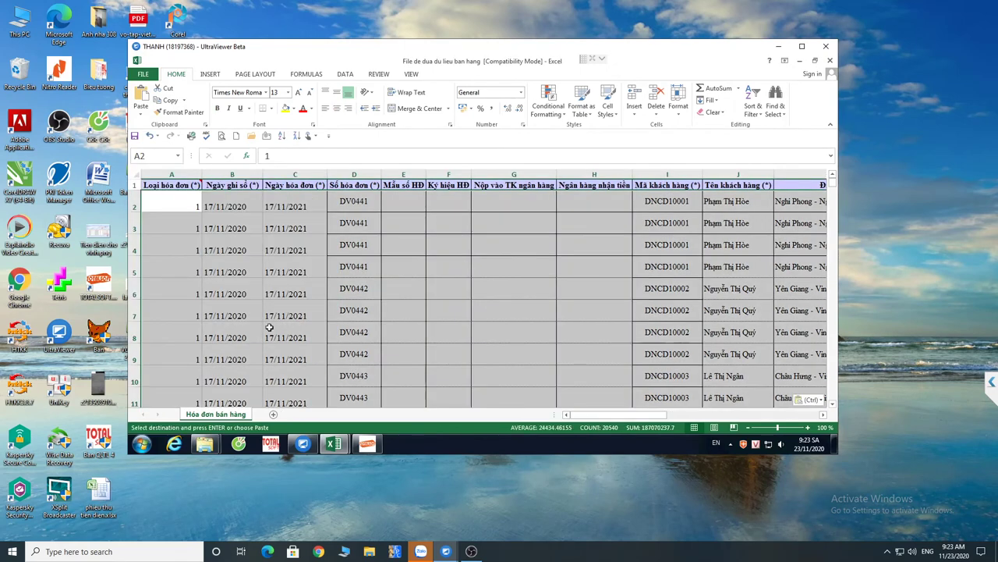
# Check the pasted Thành tiền amounts, then save and close File de dua du lieu ban hang.
pyautogui.click(546, 273)
pyautogui.click(785, 415)
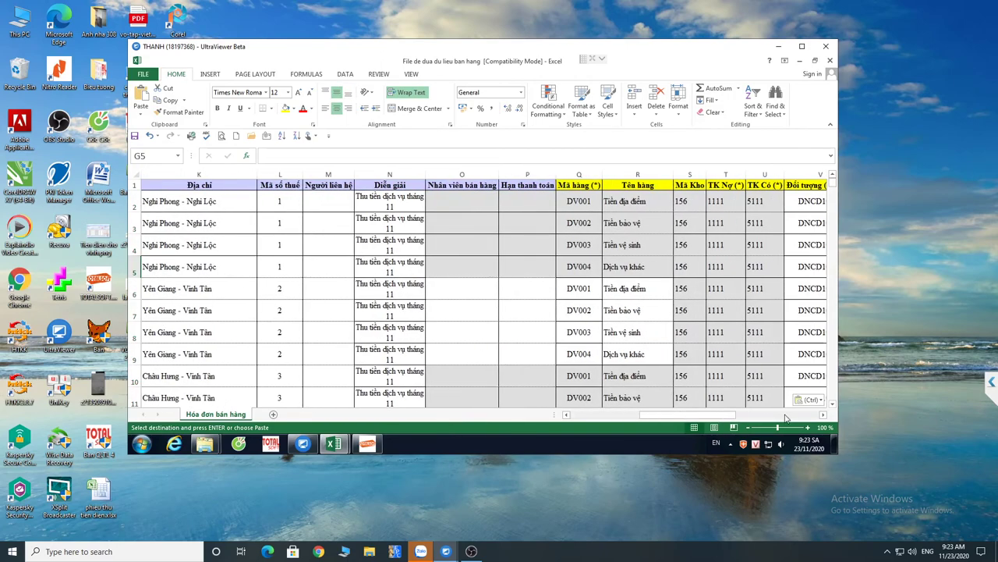
pyautogui.click(785, 415)
pyautogui.click(362, 202)
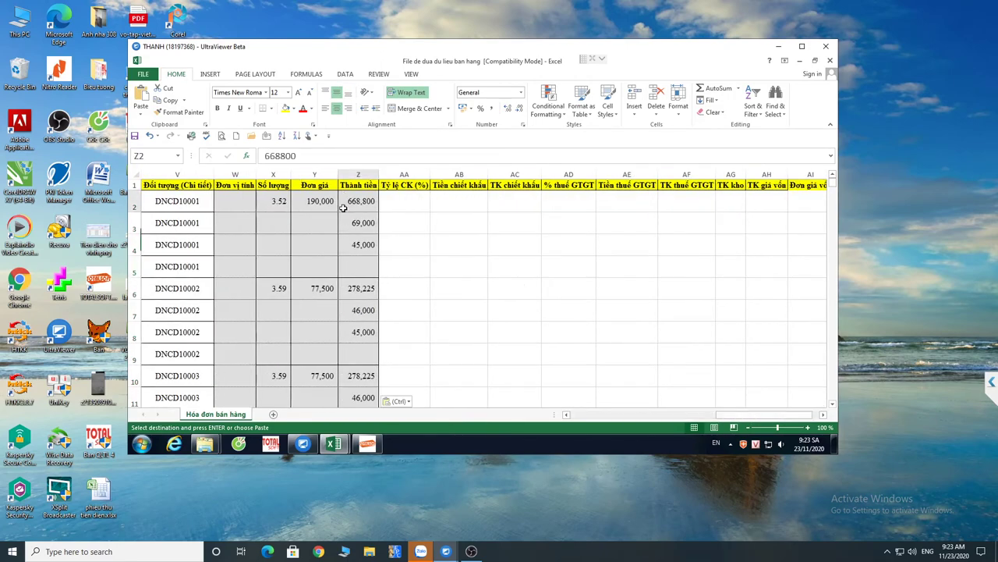
pyautogui.click(359, 244)
pyautogui.click(344, 317)
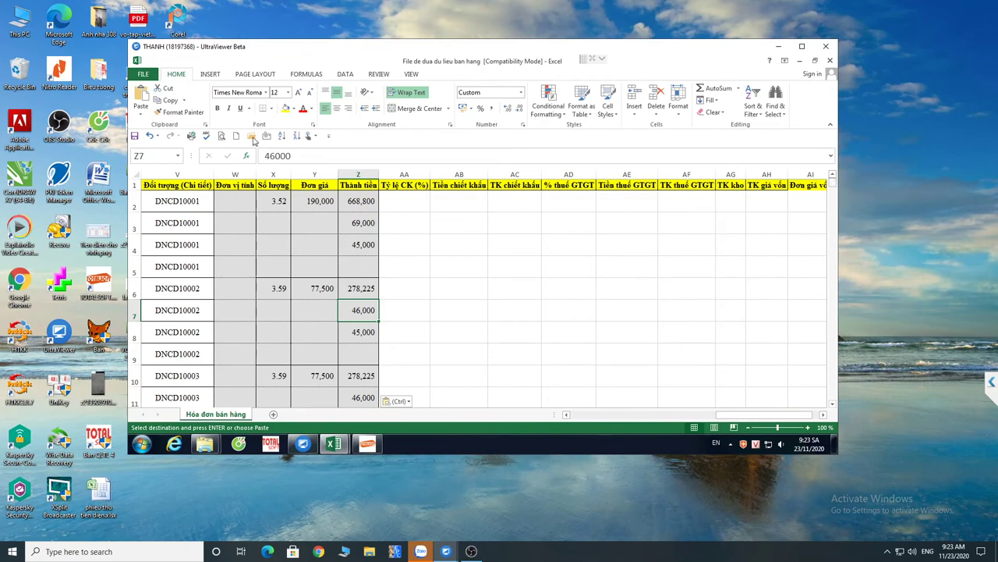
pyautogui.press('Escape')
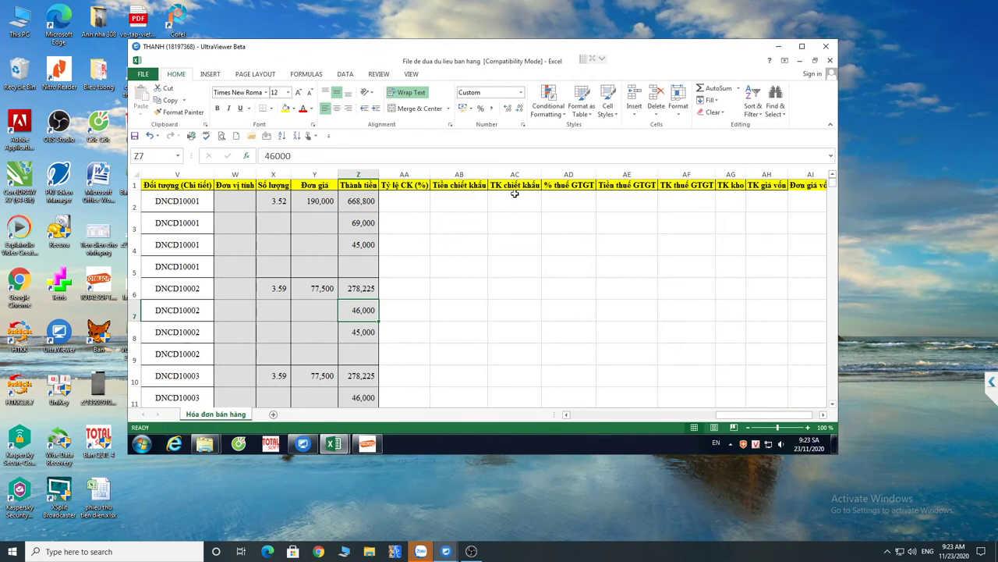
pyautogui.click(830, 61)
# Switch to TOTALSOFT.NET, start an import from Excel with File de dua du lieu ban hang as source, and check its Thành tiền column.
pyautogui.click(367, 443)
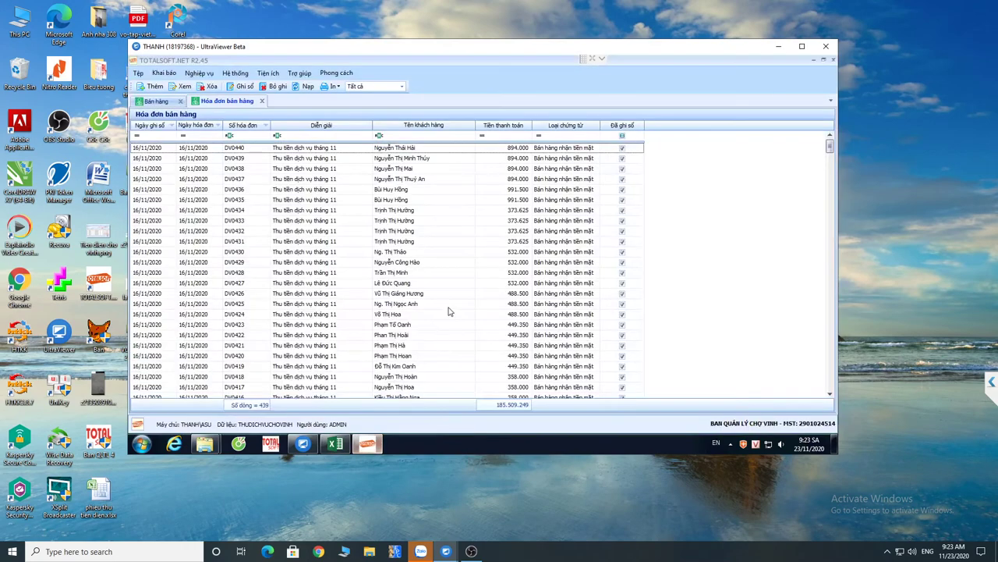
pyautogui.click(416, 201)
pyautogui.click(268, 73)
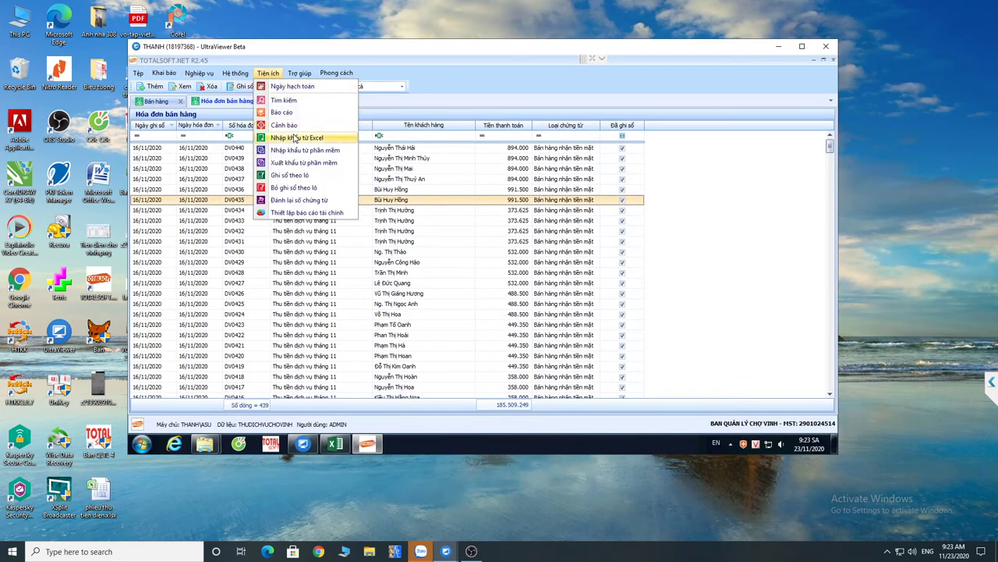
pyautogui.click(294, 138)
pyautogui.click(636, 173)
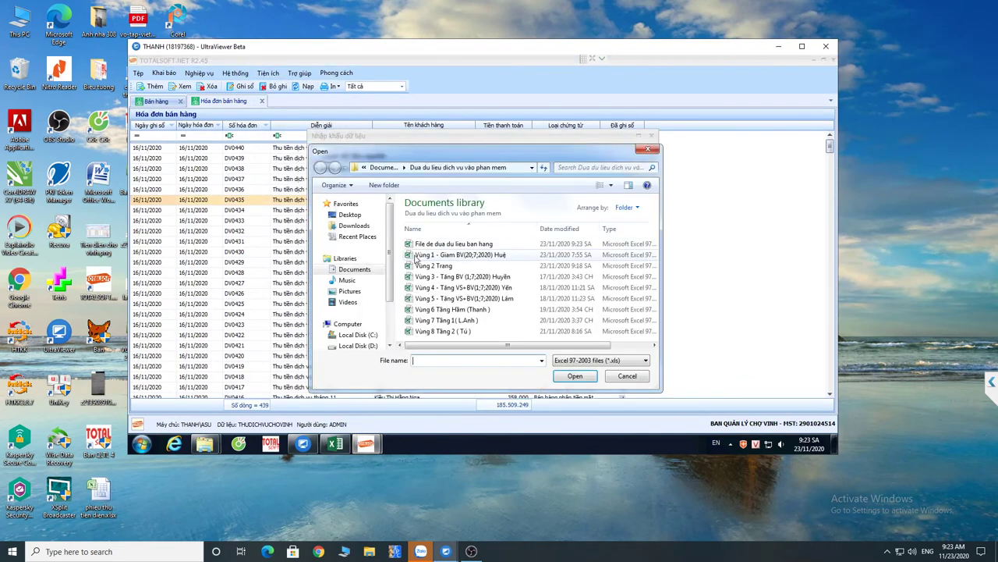
pyautogui.doubleClick(422, 244)
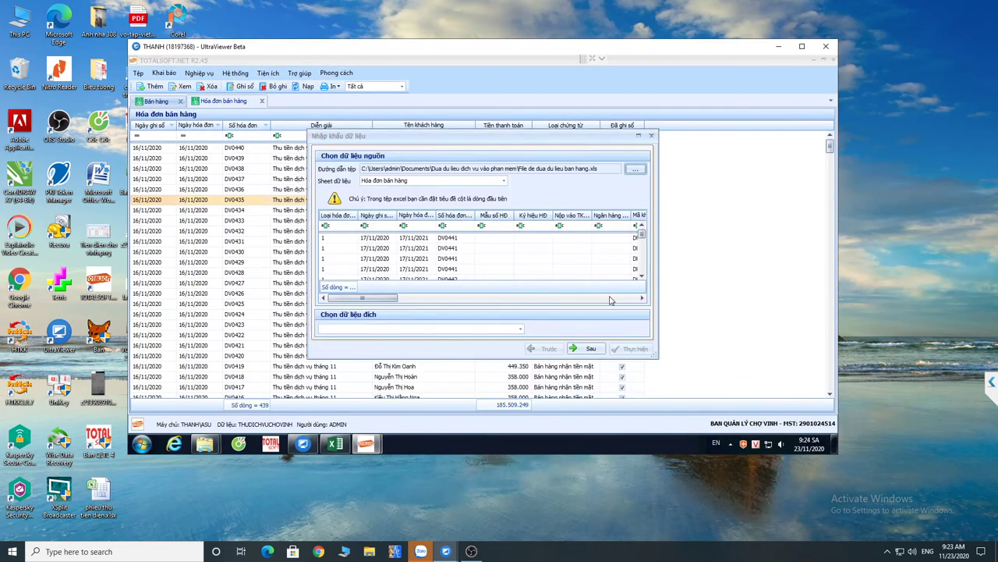
pyautogui.click(611, 298)
pyautogui.click(611, 298)
pyautogui.click(611, 298)
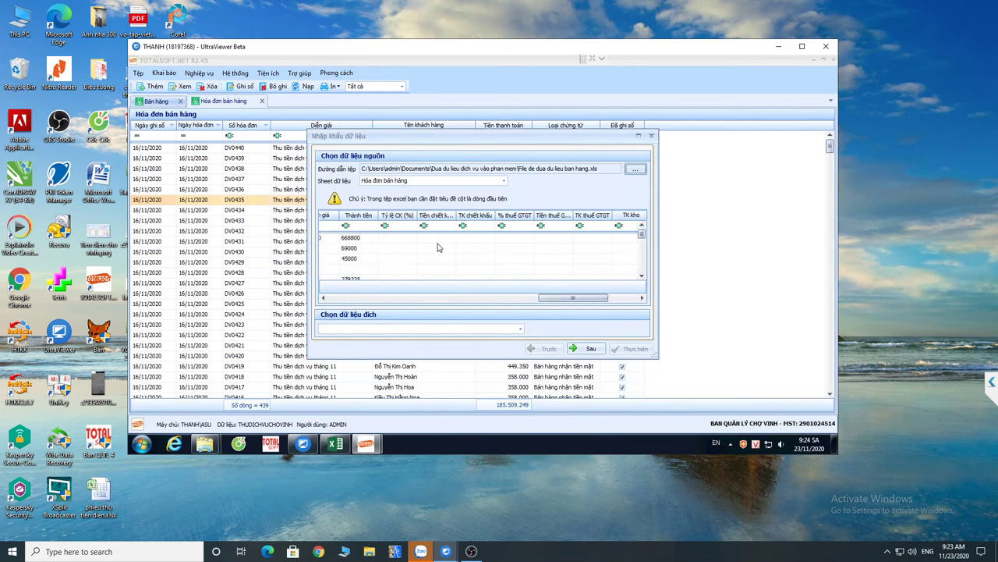
pyautogui.click(347, 238)
# Import the data into the Bán hàng destination with the existing column mapping and close the import dialog.
pyautogui.click(520, 332)
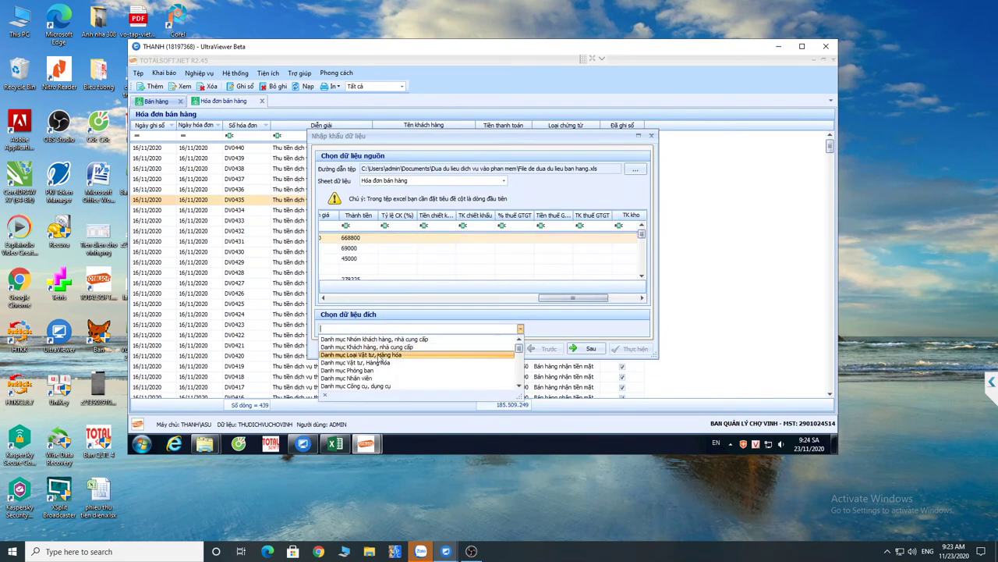
pyautogui.scroll(-5, 375, 359)
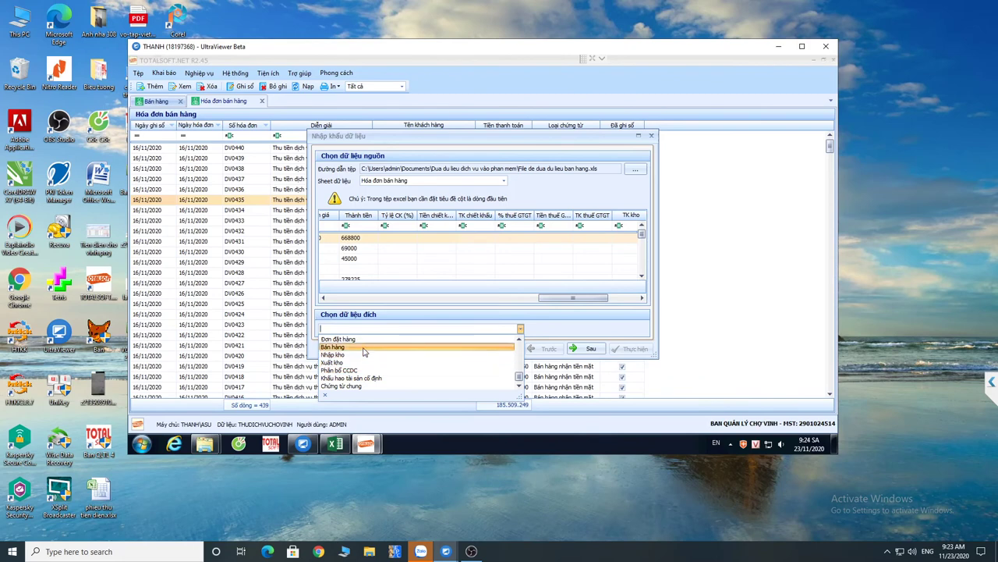
pyautogui.click(366, 348)
pyautogui.click(584, 348)
pyautogui.click(622, 350)
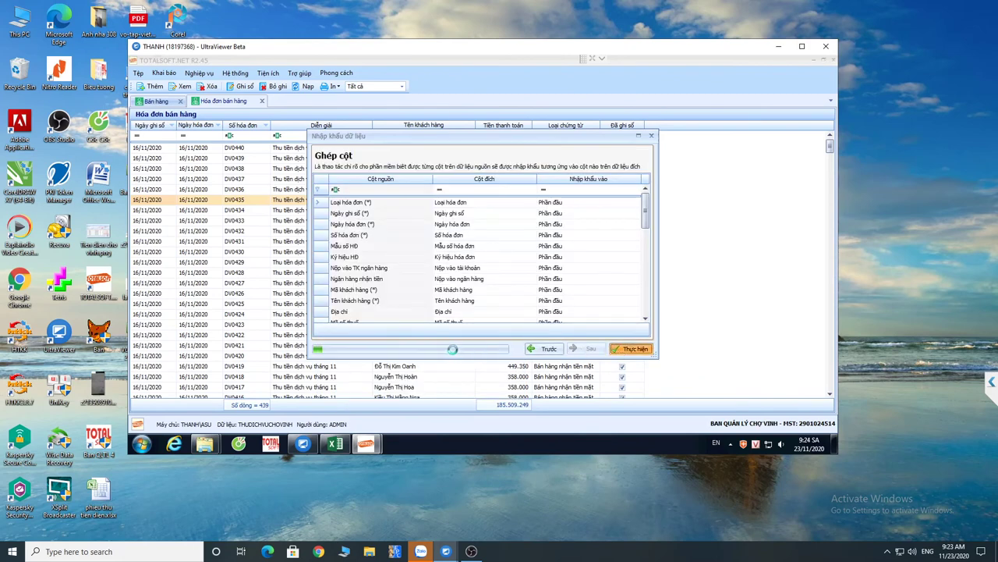
pyautogui.moveTo(472, 552)
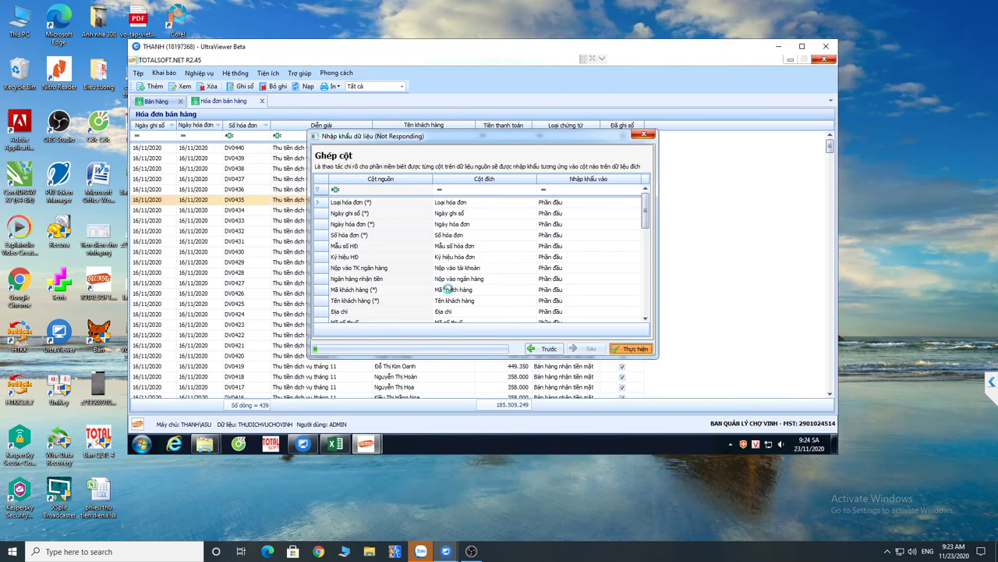
pyautogui.click(526, 285)
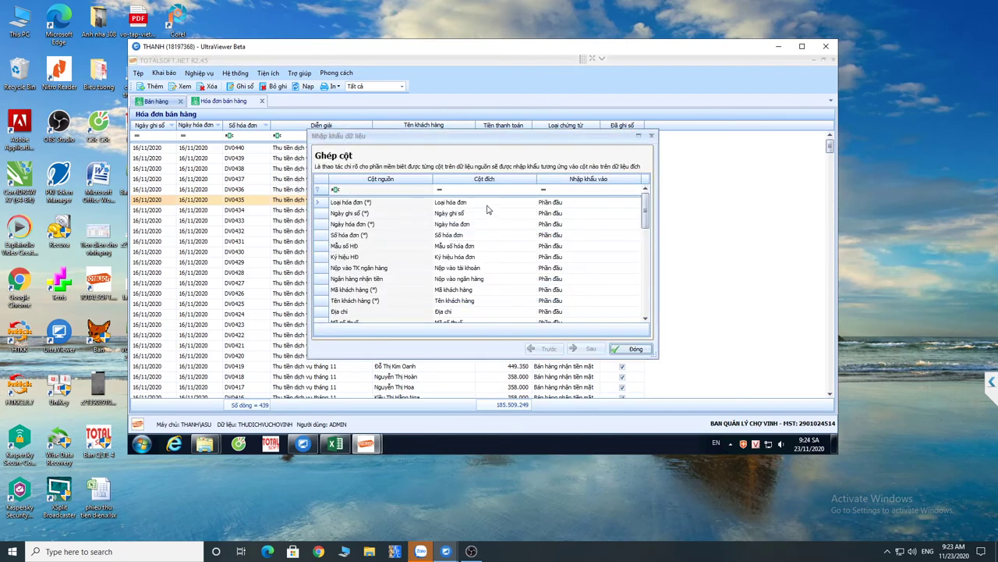
pyautogui.click(636, 350)
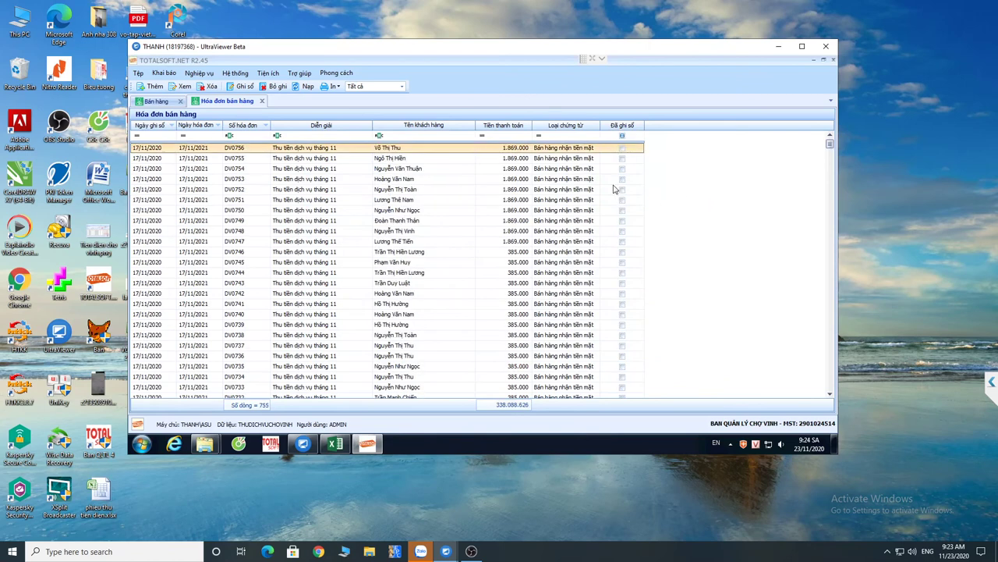
# Preview the fourth invoice in the list with the 02 GTTT-3LL: Hóa đơn bán hàng thông thường print form, then close the report.
pyautogui.moveTo(419, 198); pyautogui.dragTo(361, 361)
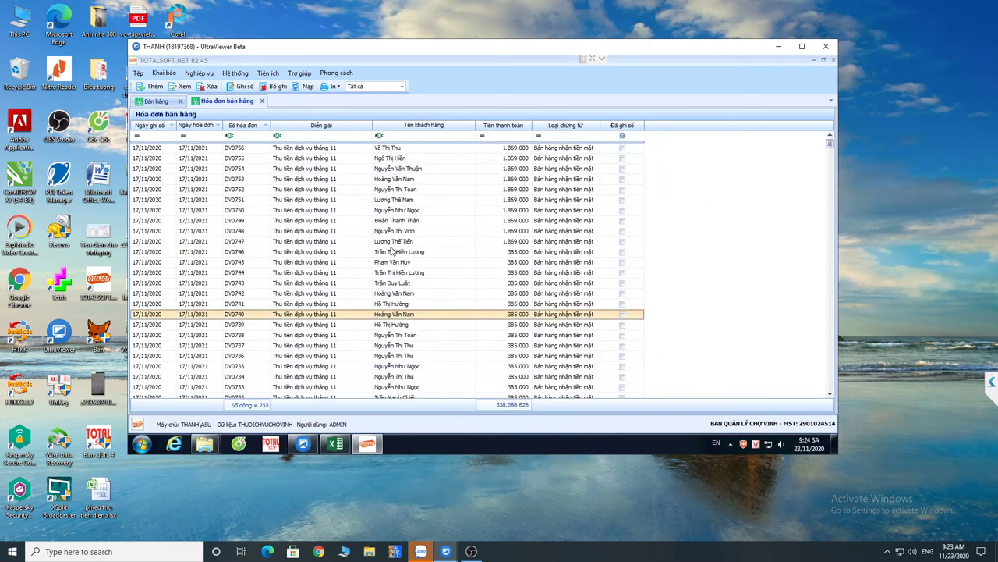
pyautogui.click(315, 181)
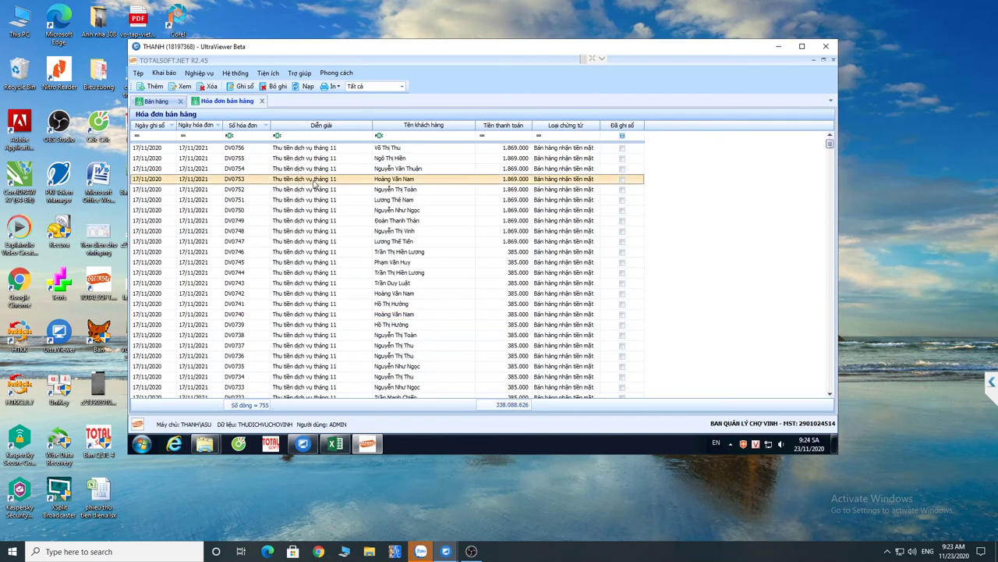
pyautogui.click(329, 88)
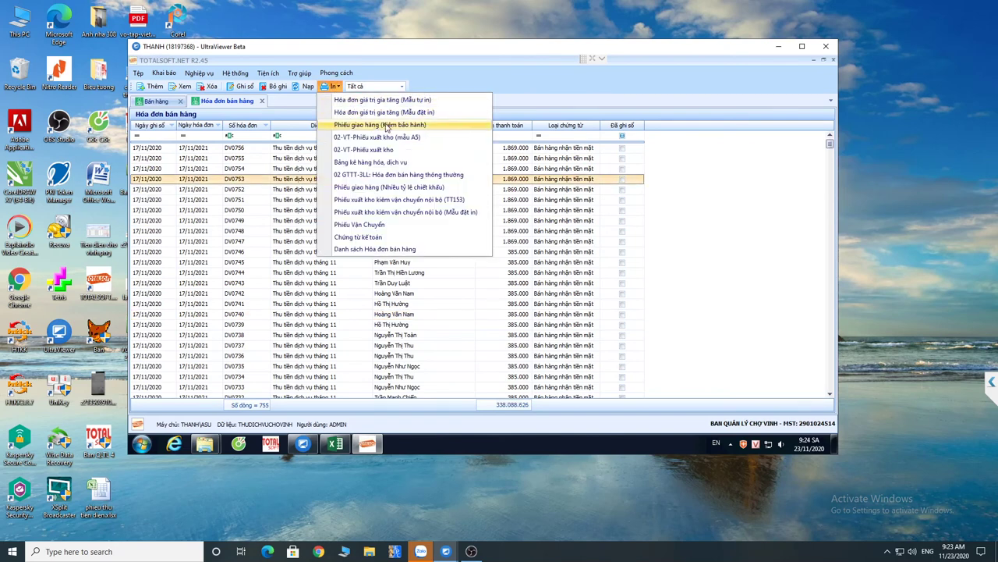
pyautogui.click(390, 176)
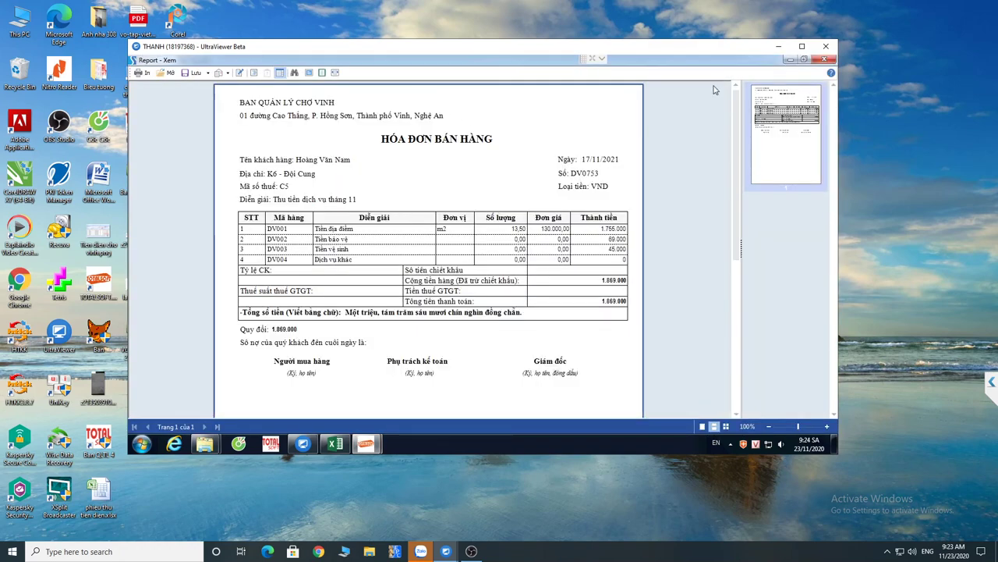
pyautogui.click(825, 59)
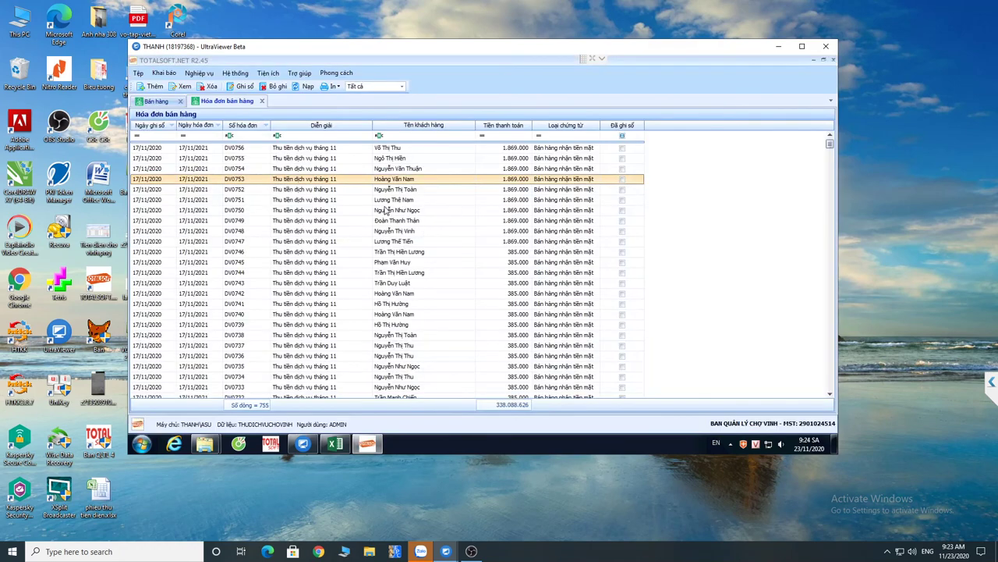